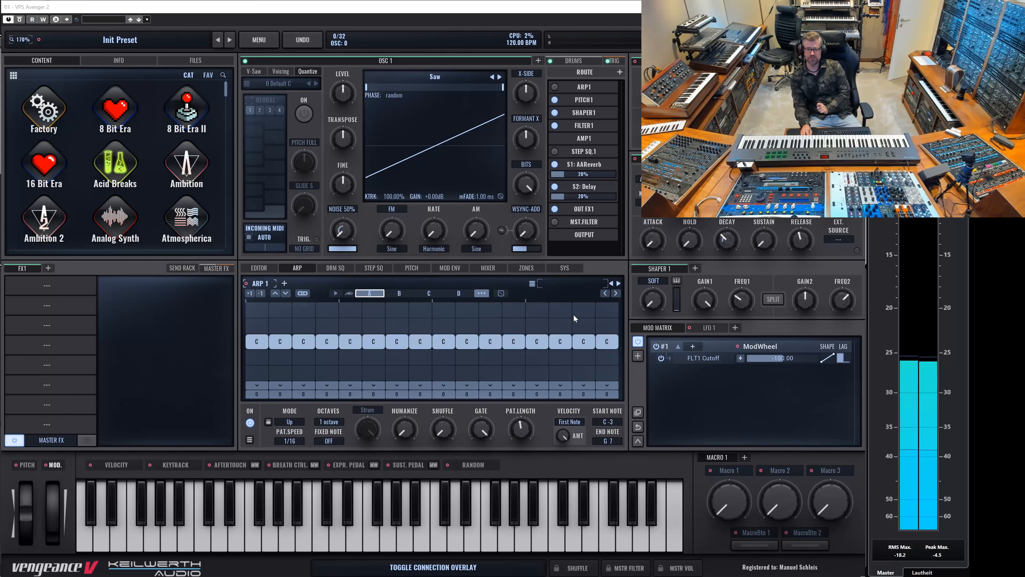
- Open the ARP 1 pattern randomizer and add C#, D and D# to its allowed notes
left_click(501, 294)
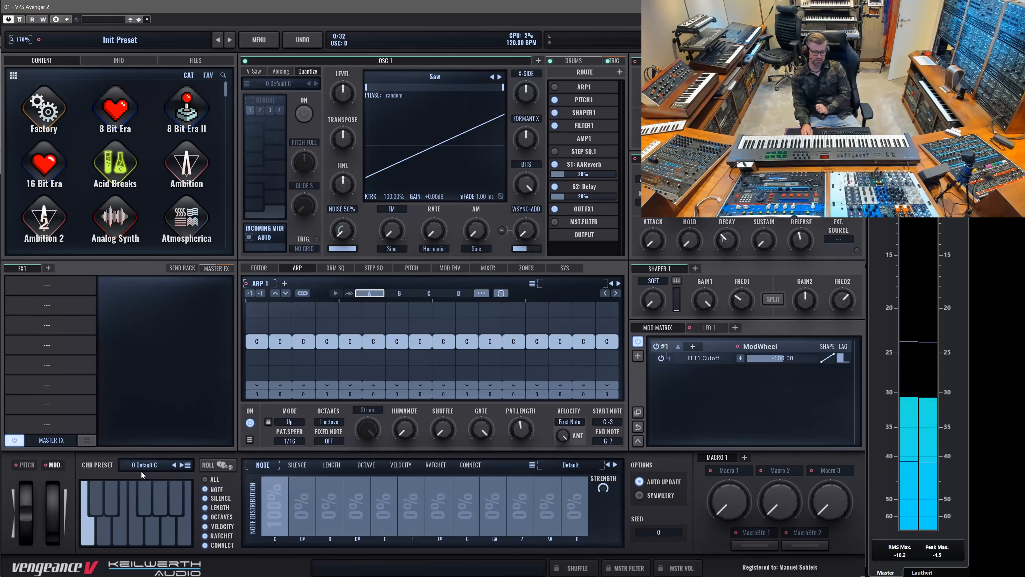
left_click(99, 515)
left_click(103, 525)
left_click(110, 501)
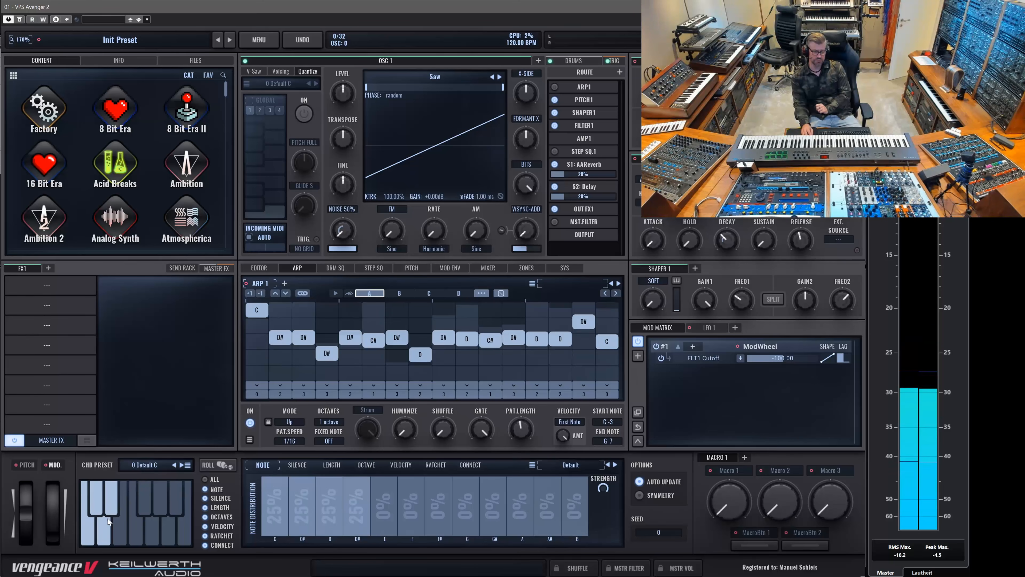
- Remove the added C#, D and D# from the allowed notes and load the min pentatonic chord preset
left_click(111, 503)
left_click(99, 503)
left_click(102, 529)
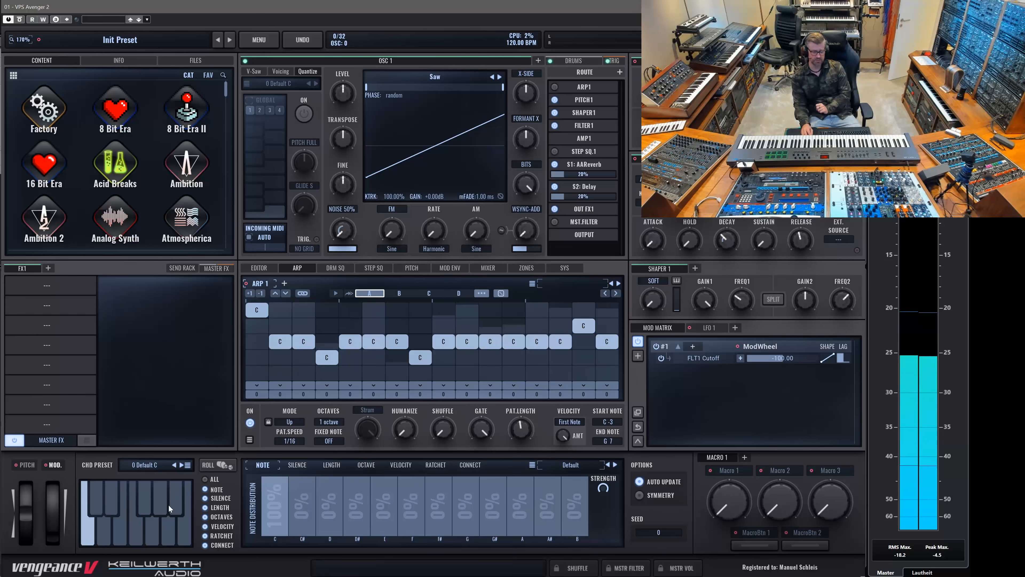
left_click(148, 467)
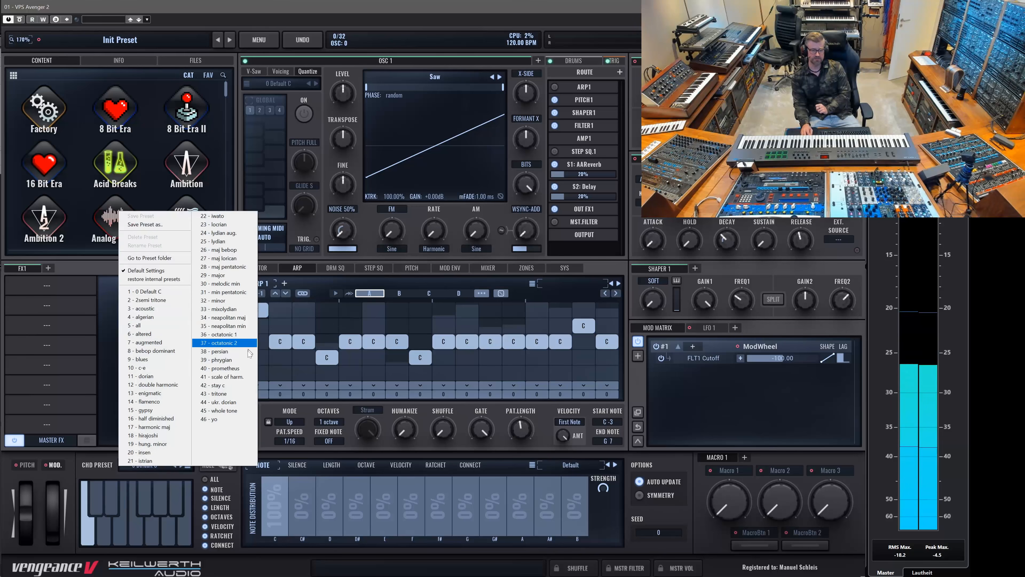
left_click(242, 292)
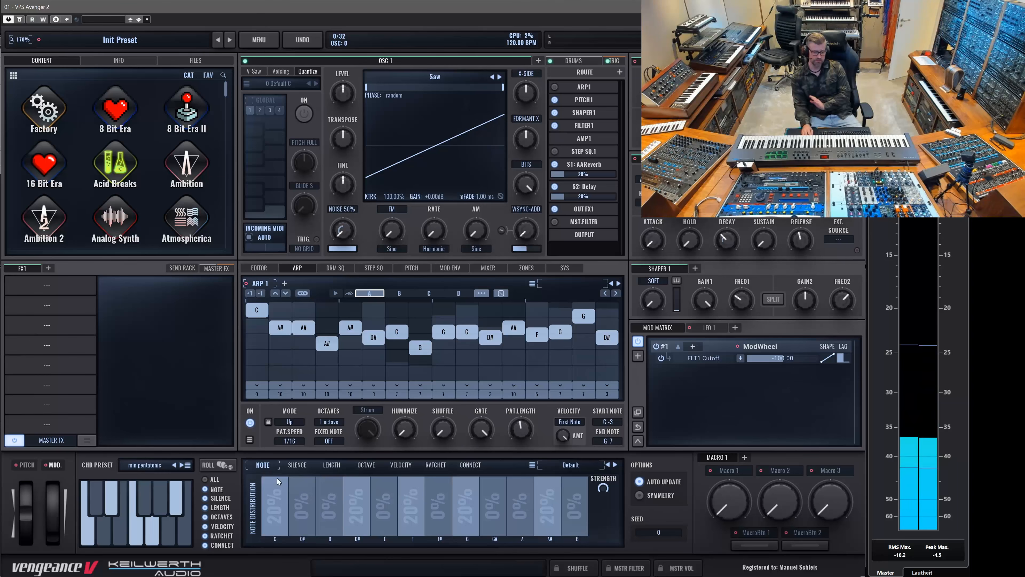
- Roll several new random ARP 1 patterns from the min pentatonic scale
left_click(215, 466)
left_click(214, 467)
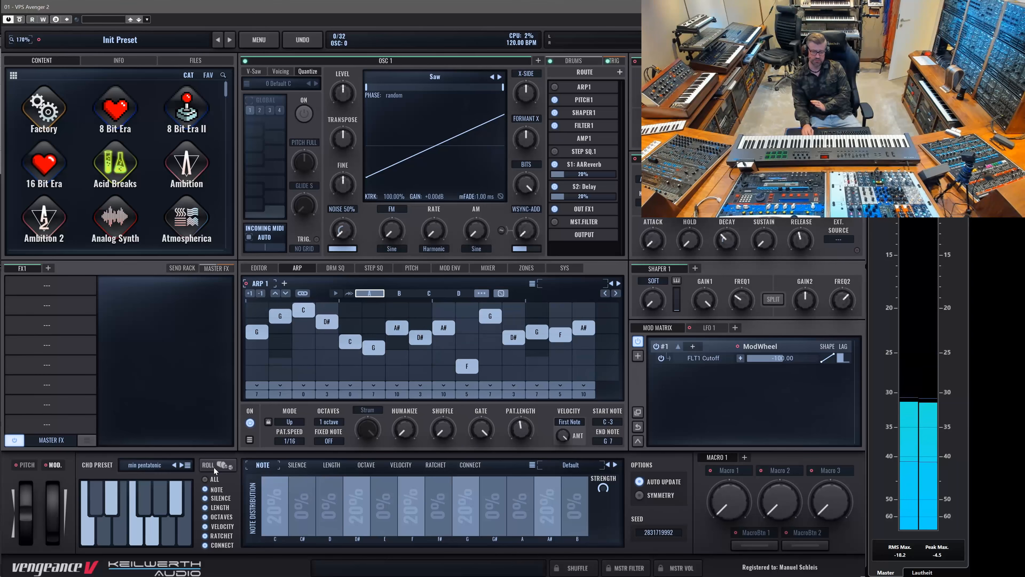
left_click(214, 467)
left_click(213, 467)
left_click(214, 469)
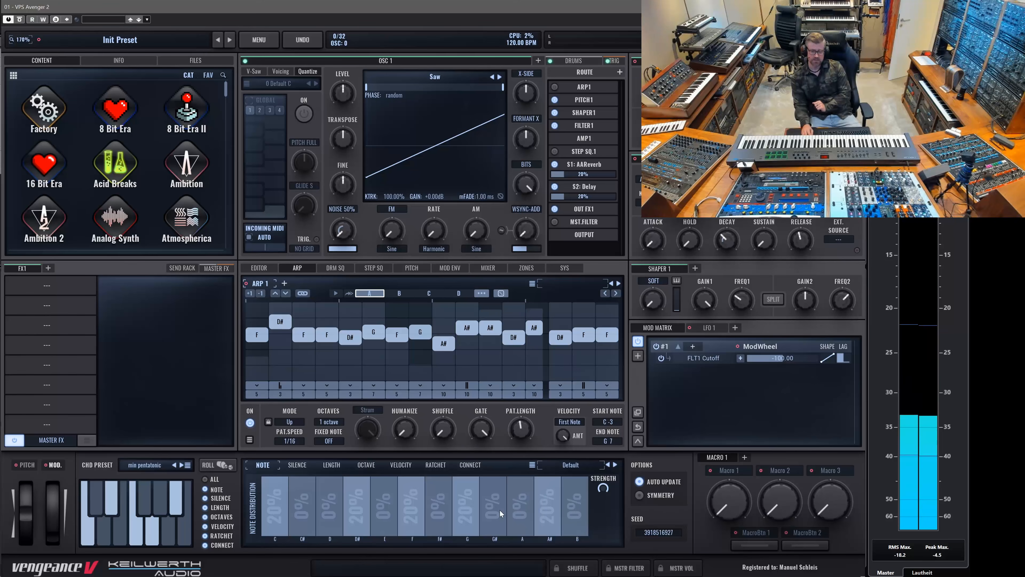
left_click(220, 467)
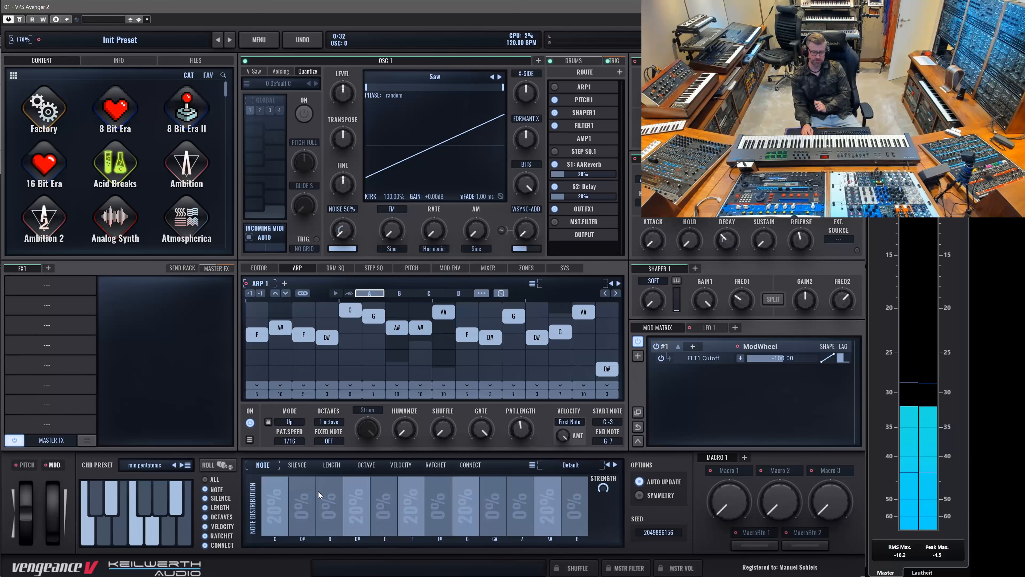
- Allow every key and redraw the note distribution to about C 24%, D 10%, D# 17%, F 18%, G 16% and A# 14%
mouse_move(318, 495)
left_mouse_down()
mouse_move(339, 543)
mouse_move(589, 542)
mouse_move(283, 545)
left_mouse_up()
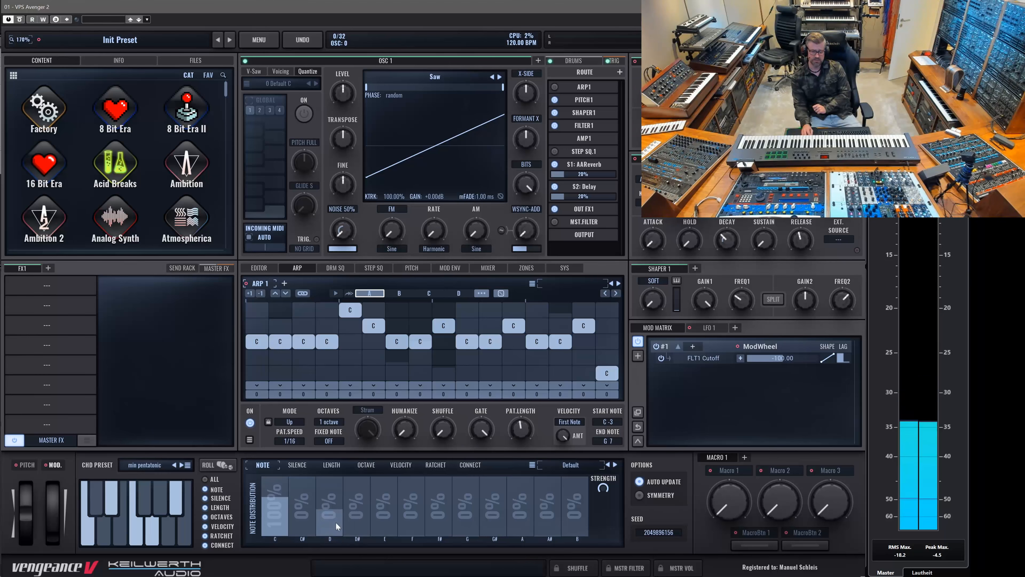
left_click_drag(110, 525, 164, 510)
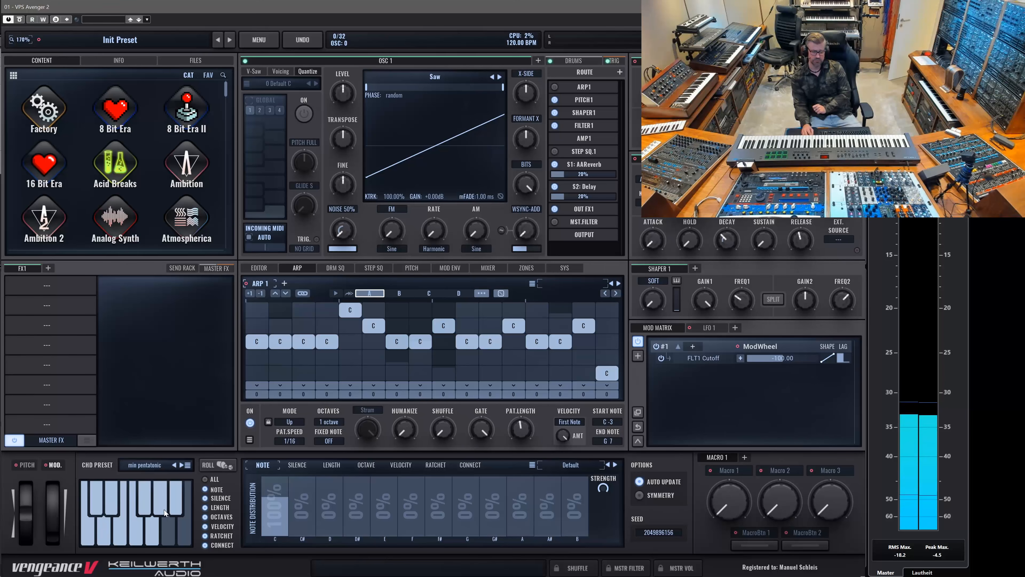
mouse_move(326, 533)
left_mouse_down()
mouse_move(336, 505)
mouse_move(339, 522)
left_mouse_up()
mouse_move(406, 536)
left_mouse_down()
mouse_move(416, 510)
mouse_move(470, 522)
left_mouse_up()
left_click_drag(554, 527, 552, 515)
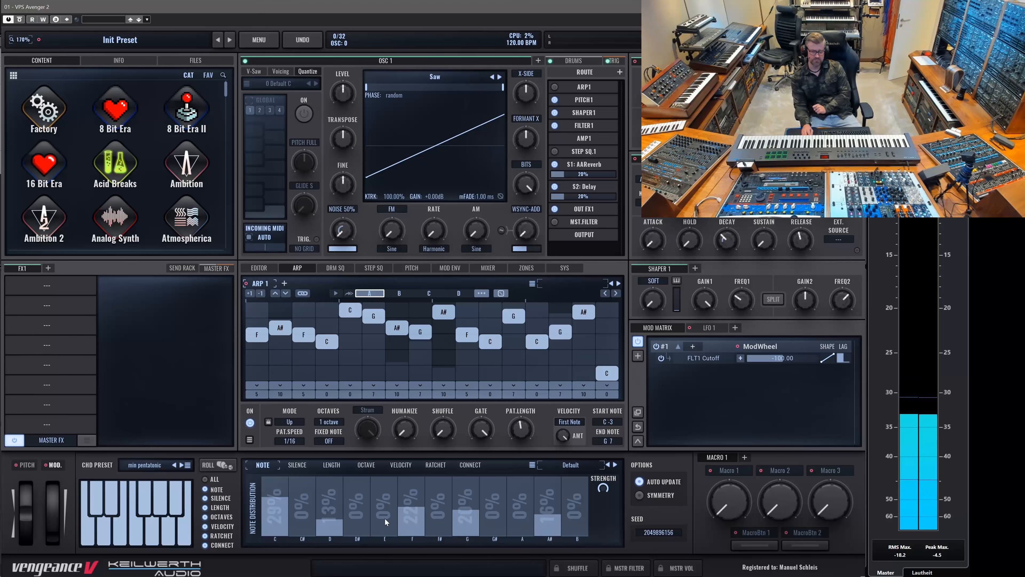
left_click_drag(353, 526, 353, 510)
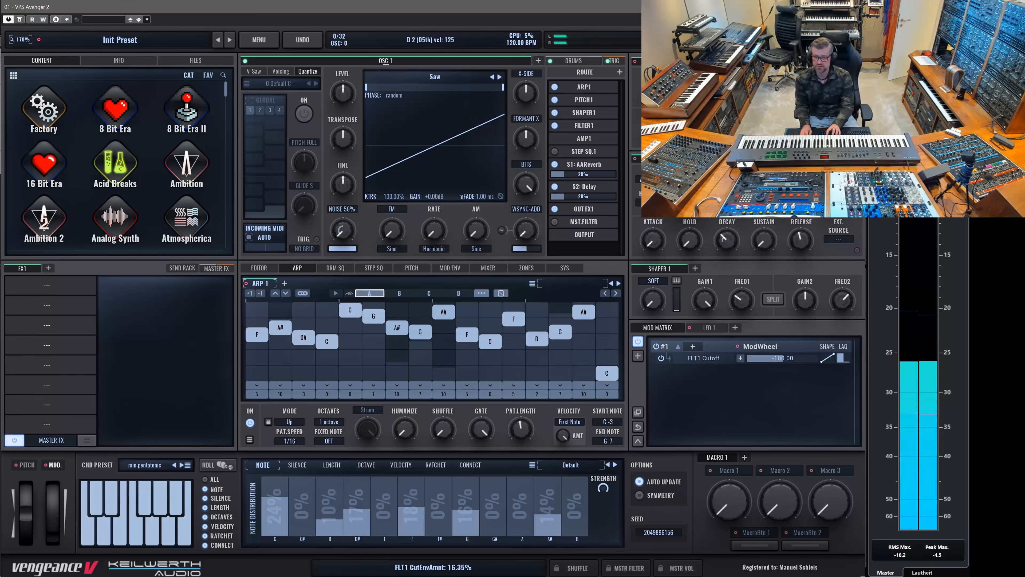
- Set the ARP 1 pattern speed to 1/8
left_click(289, 441)
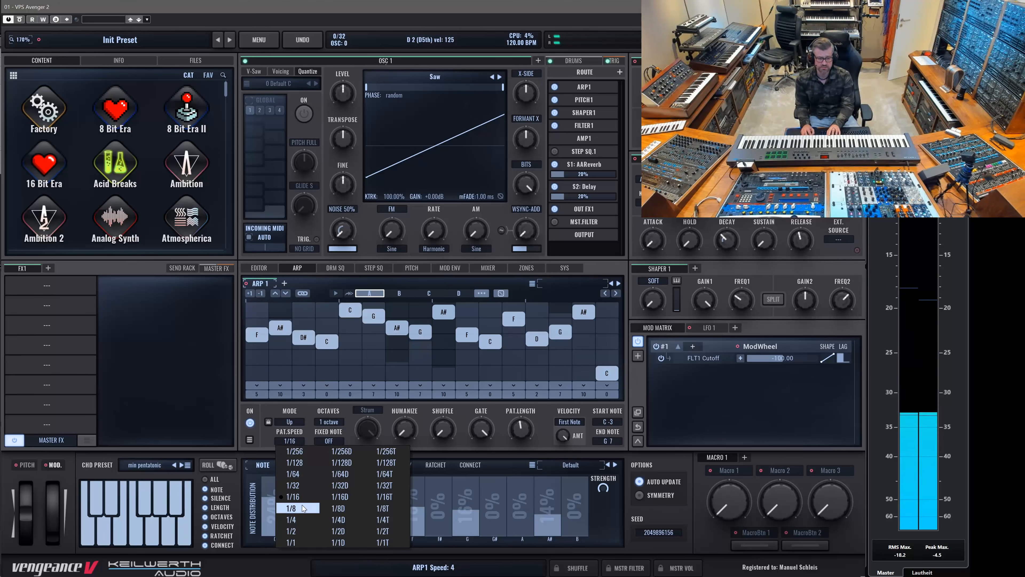
left_click(314, 513)
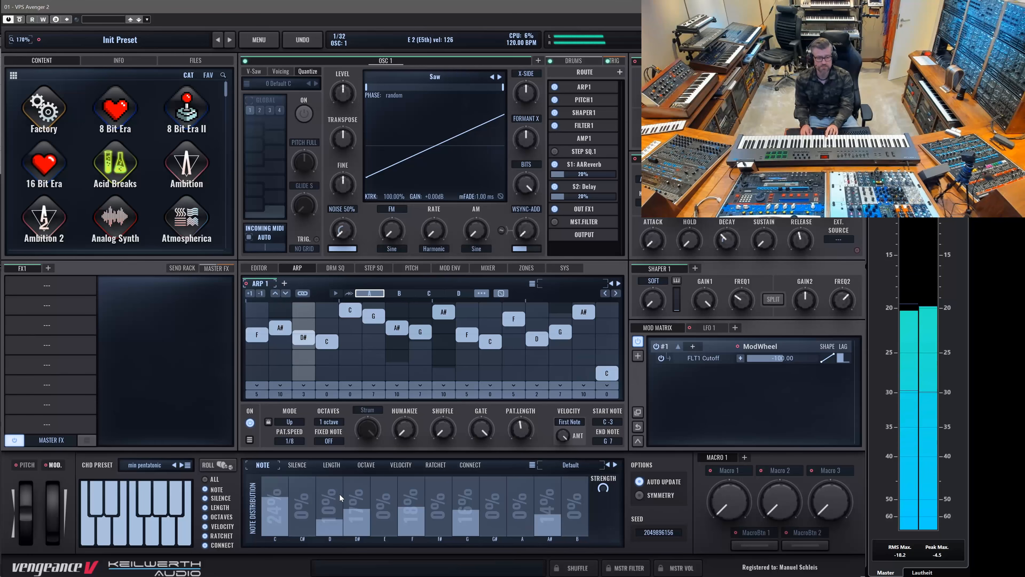
- Load the Delay Multitap 2 preset as the master effect chain
left_click(63, 287)
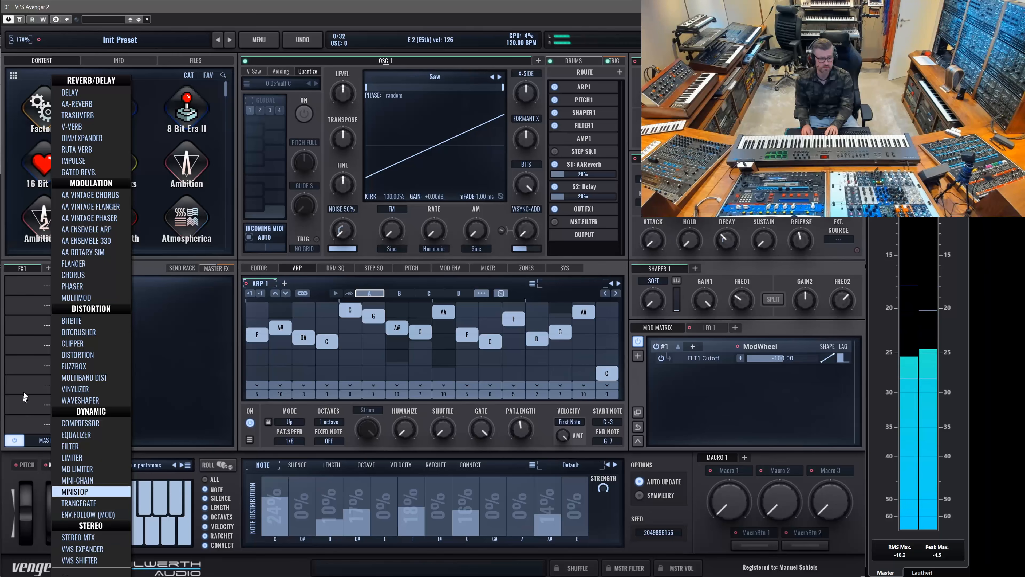
left_click(105, 453)
left_click(87, 440)
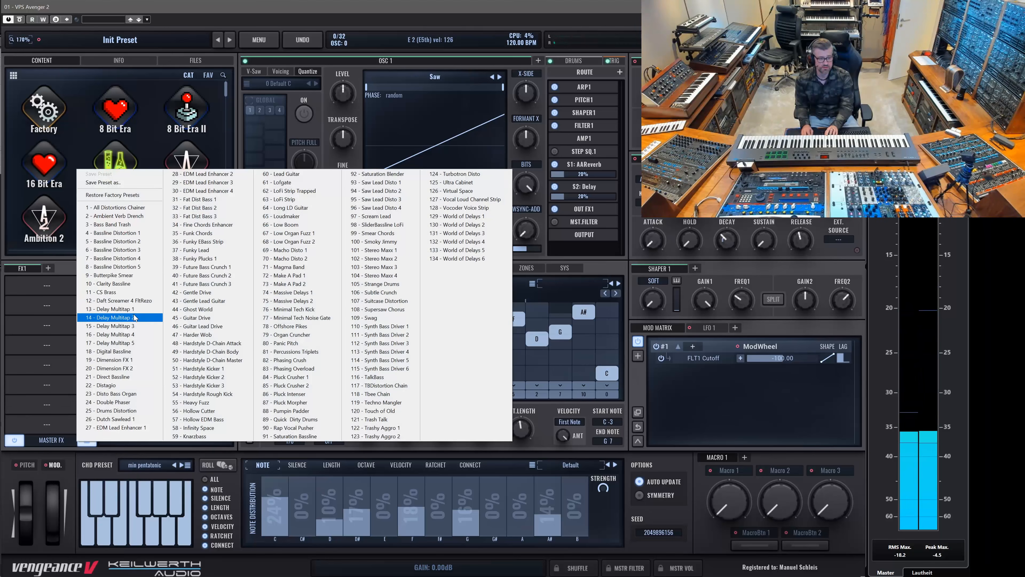
left_click(121, 314)
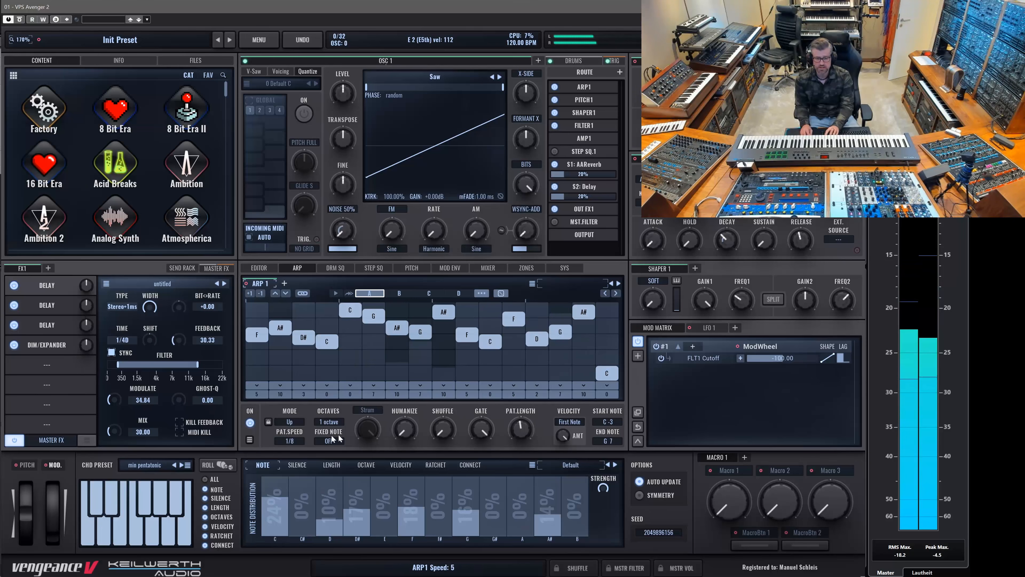
- Even out the silence distribution to 24% each for NO, 1, 2 and 3, and roll a new pattern
left_click(295, 465)
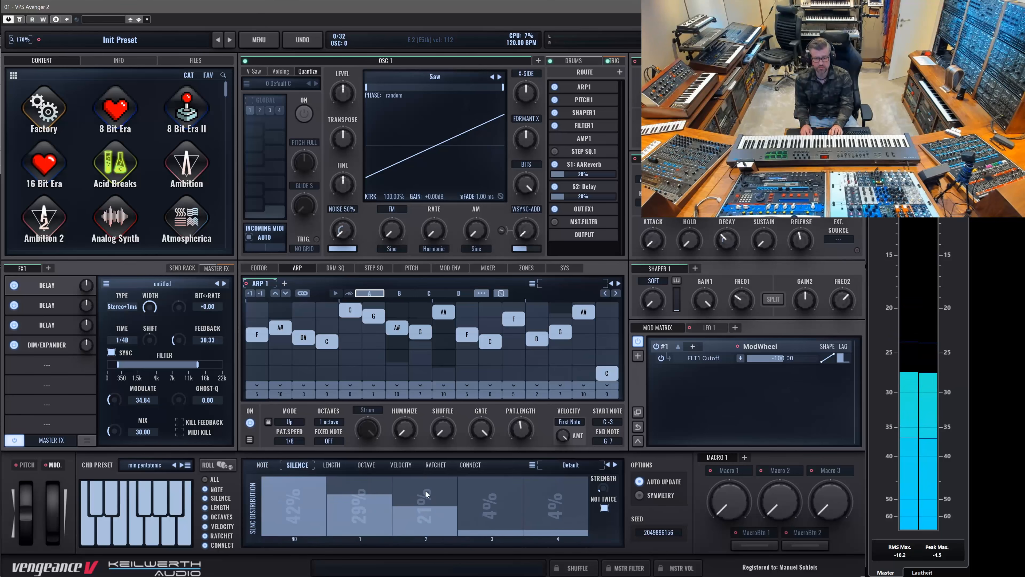
left_click(490, 481)
left_click(425, 481)
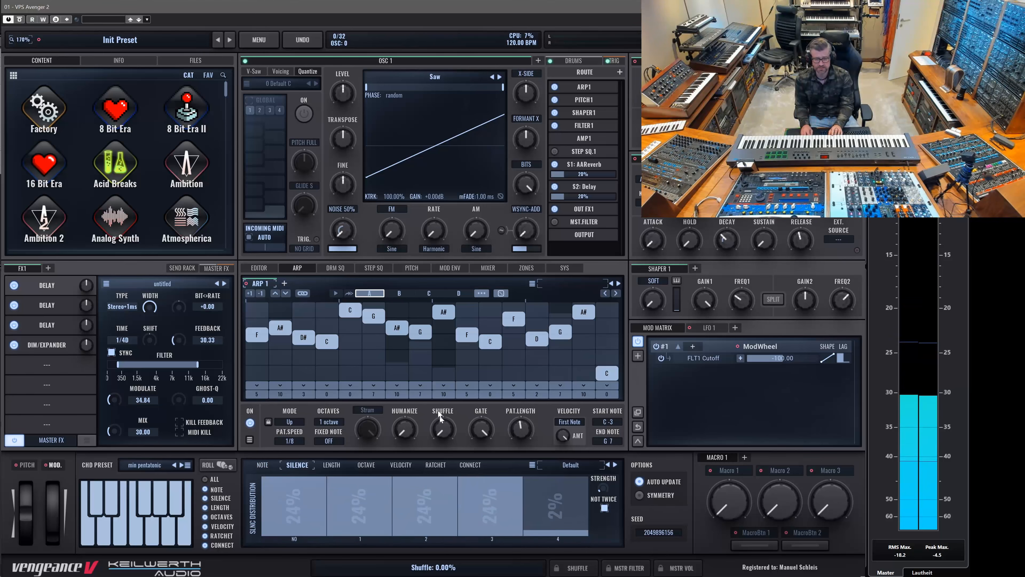
left_click(225, 466)
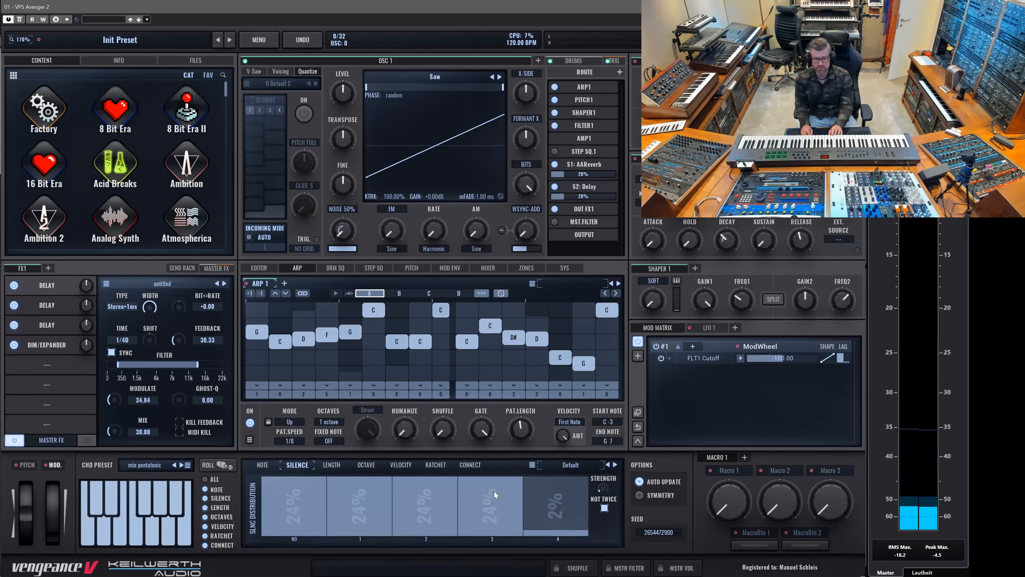
- Reshape the length distribution to about 22% for .25, 18% for .5, 21% for .75 and 39% for 1, with longer lengths at 0%
left_click(332, 463)
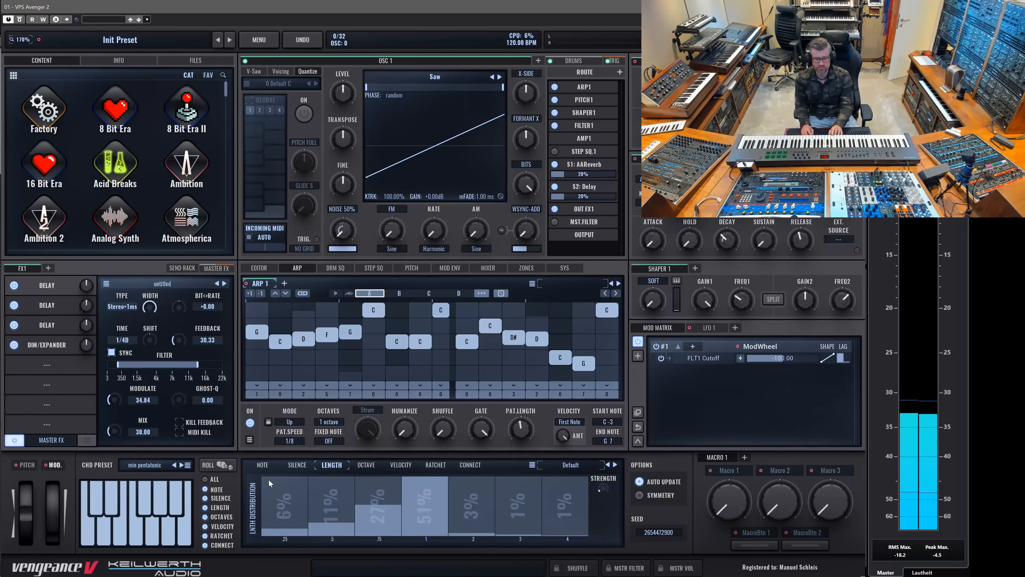
left_click_drag(293, 510, 336, 513)
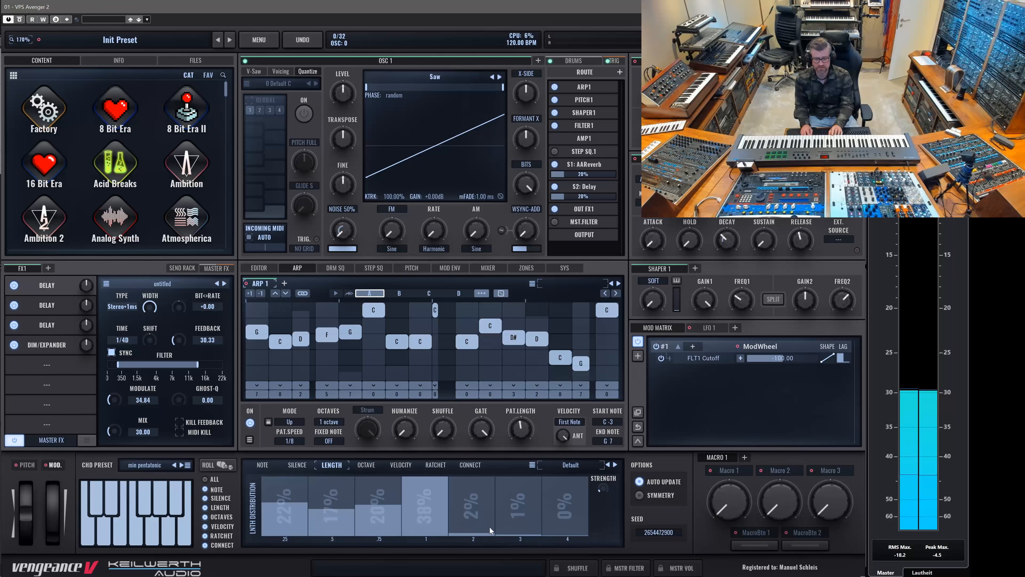
mouse_move(490, 530)
left_mouse_down()
mouse_move(496, 507)
mouse_move(520, 509)
mouse_move(523, 486)
mouse_move(528, 572)
mouse_move(417, 439)
left_mouse_up()
left_click_drag(487, 512, 484, 562)
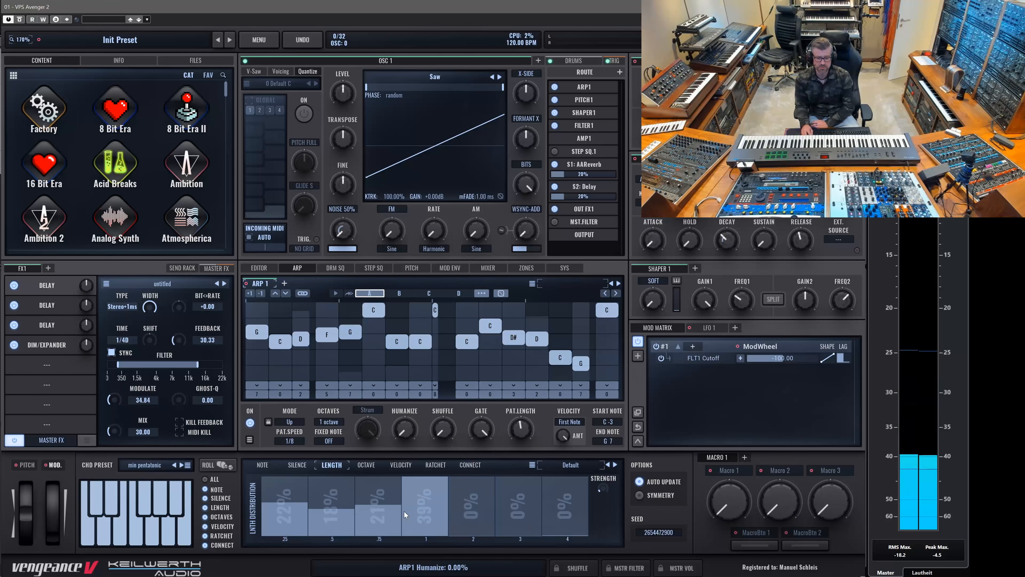
- Reduce the length distribution to almost only .25 notes and raise the length strength to maximum
left_click_drag(403, 510, 407, 572)
left_click_drag(381, 525, 380, 570)
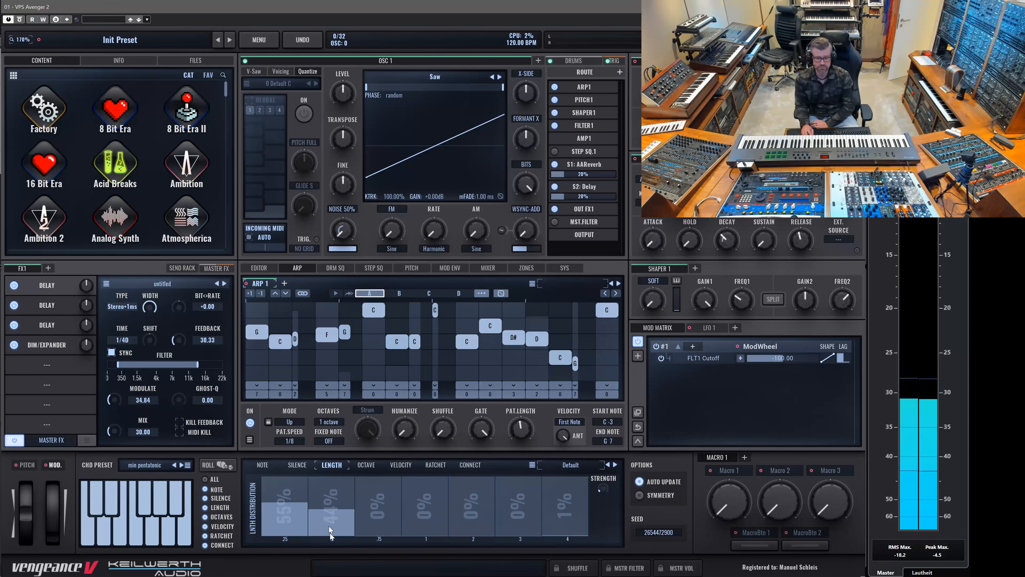
left_click_drag(331, 532, 330, 570)
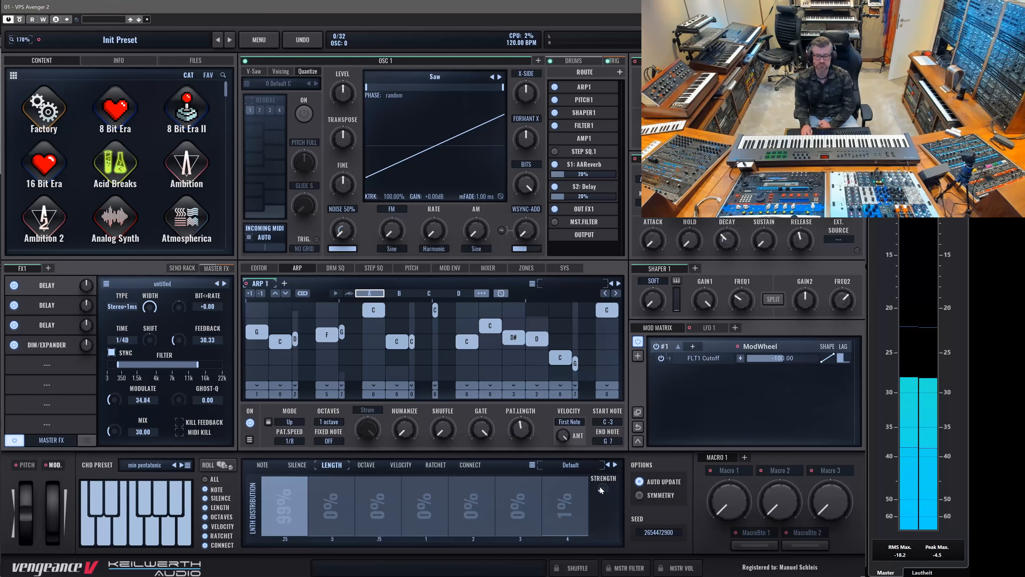
left_click_drag(604, 488, 607, 367)
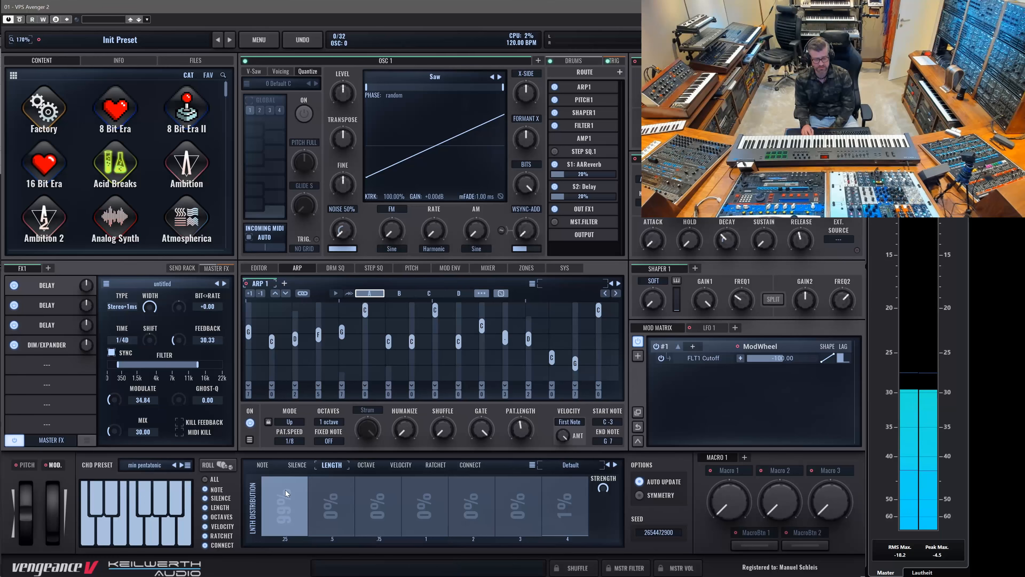
- Spread the length distribution from .25 through 3, with .25 at 26% and .5 at 18%, and lower the length strength
mouse_move(338, 505)
left_mouse_down()
mouse_move(361, 491)
mouse_move(524, 500)
left_mouse_up()
left_click_drag(598, 487, 620, 568)
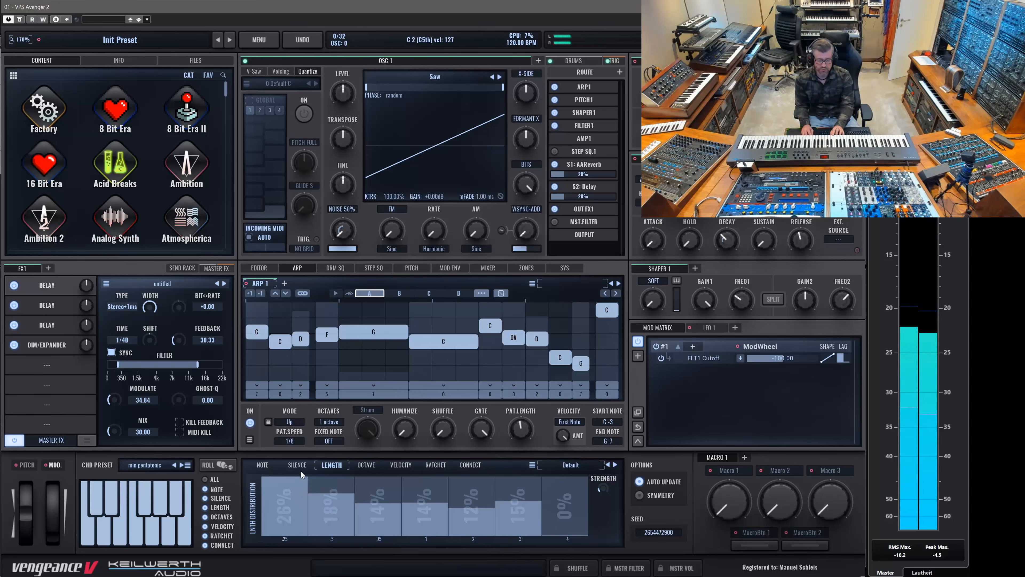
- Set the silence strength to 100% with the whole silence distribution on NO, and roll a new pattern
left_click(296, 465)
left_click_drag(604, 484, 612, 400)
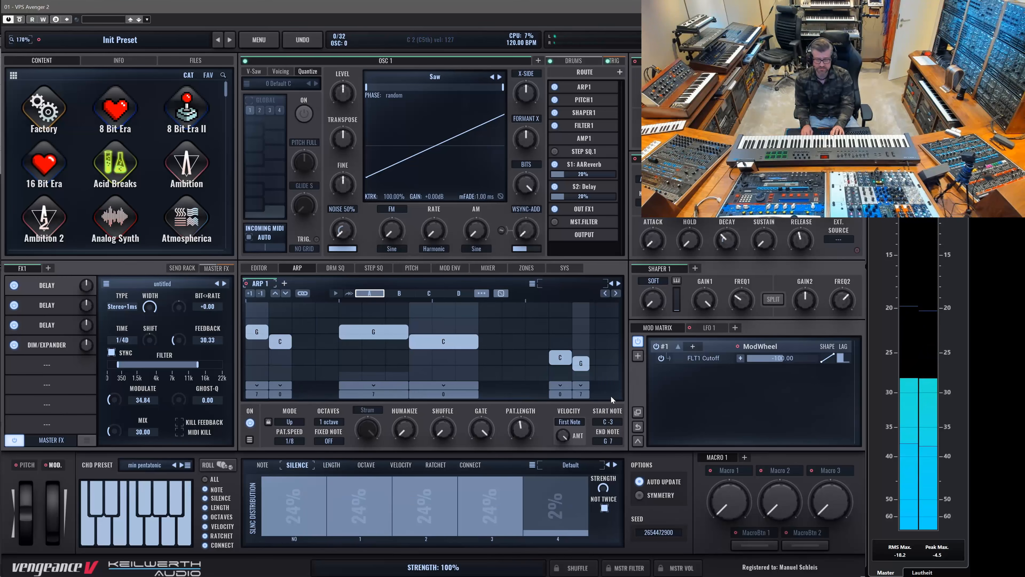
mouse_move(306, 513)
left_mouse_down()
mouse_move(307, 537)
mouse_move(565, 539)
left_mouse_up()
left_click_drag(350, 530, 347, 569)
left_click_drag(298, 532, 297, 474)
left_click(218, 465)
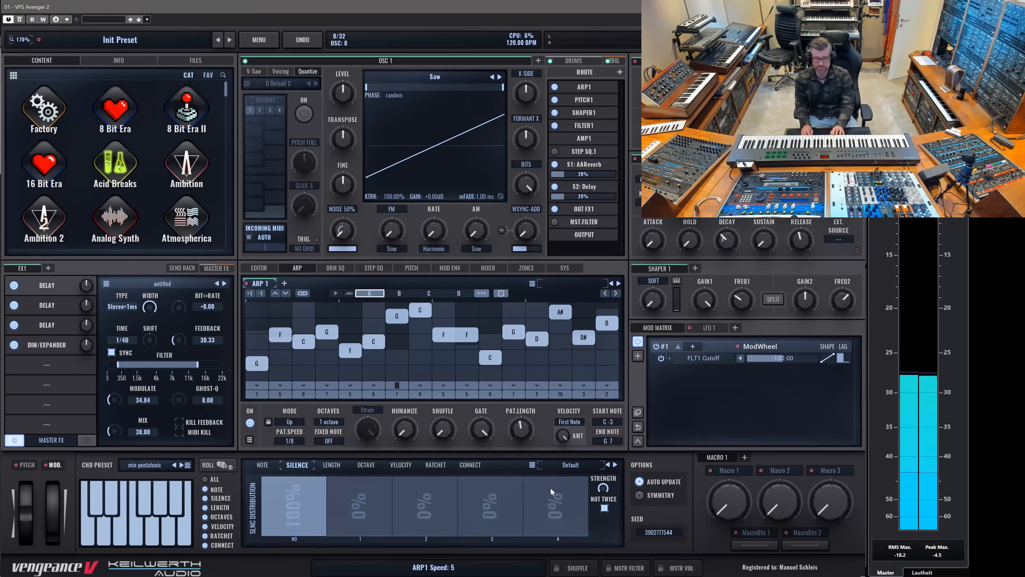
- Reshape the silence distribution to 35% for NO and 1 and 15% for 2 and 3, rolling new patterns with it
left_click_drag(359, 532, 351, 493)
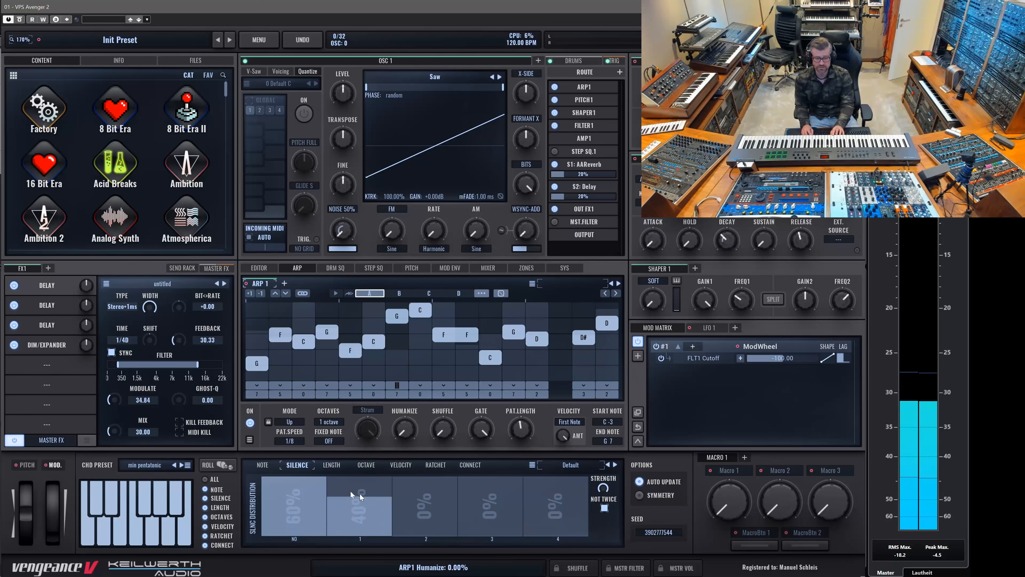
left_click(218, 468)
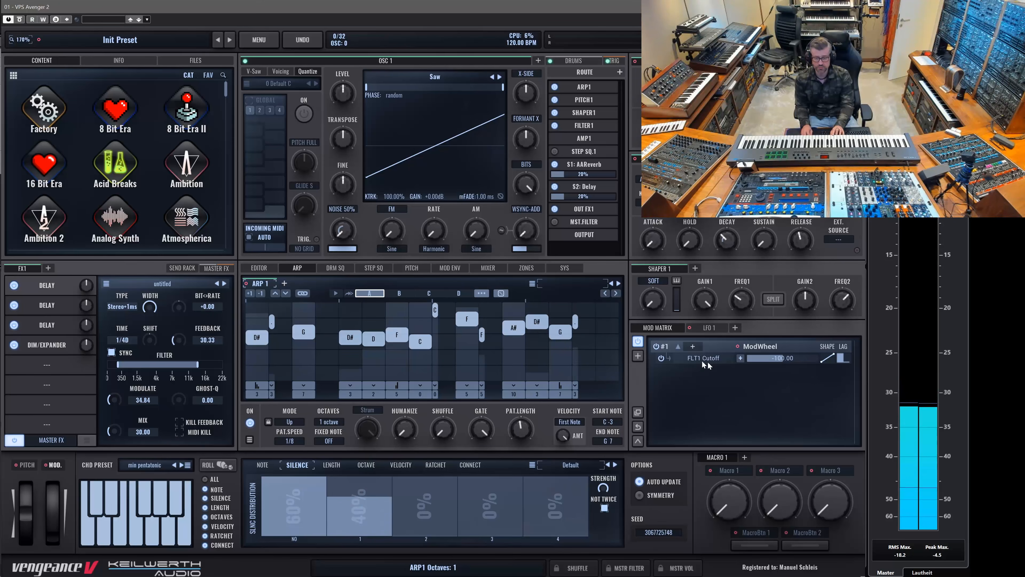
left_click_drag(451, 513, 500, 513)
left_click(220, 467)
left_click(217, 465)
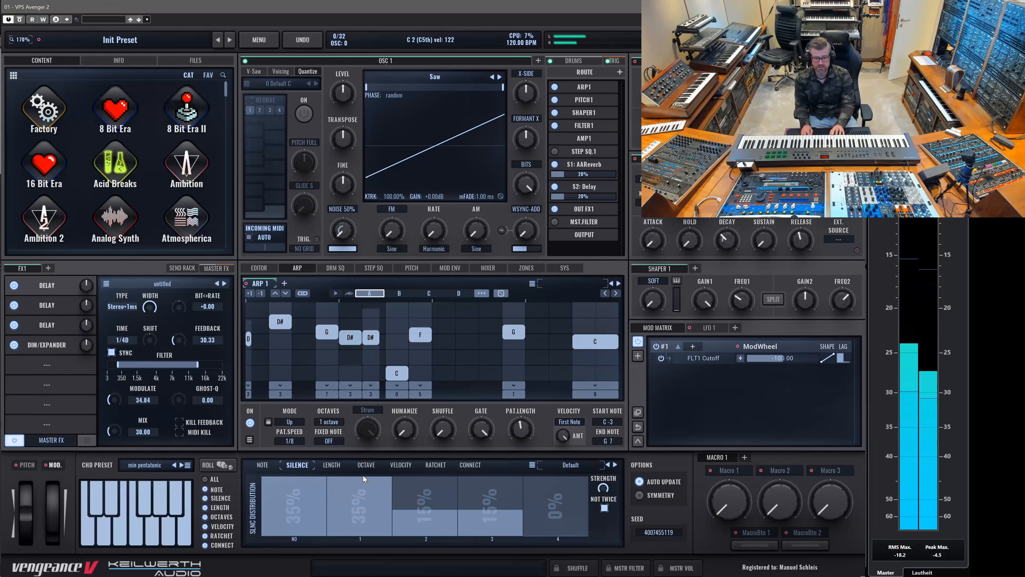
- Set the octave distribution to 100% on octave 0, removing all other octave shifts
left_click(332, 464)
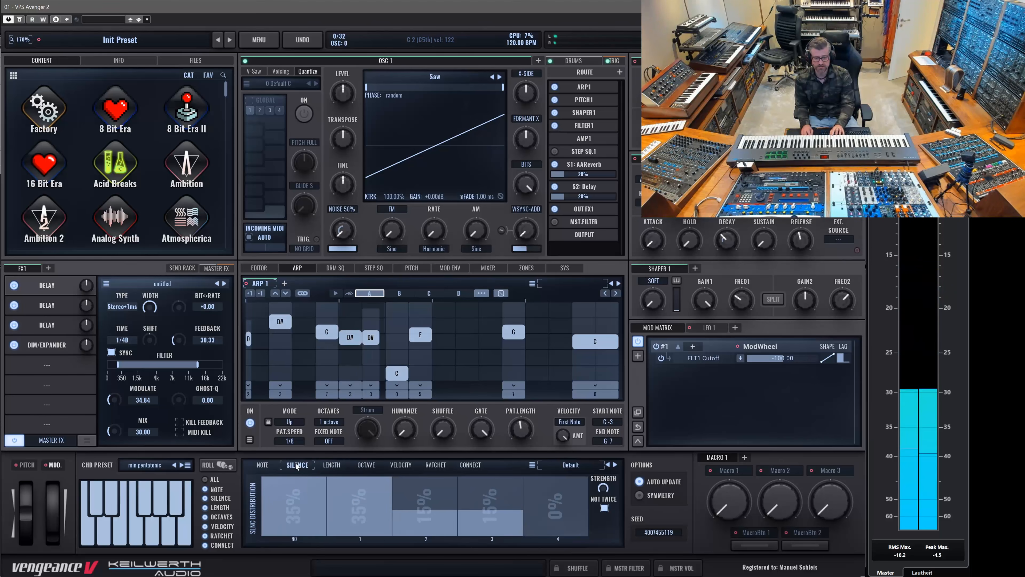
left_click(366, 464)
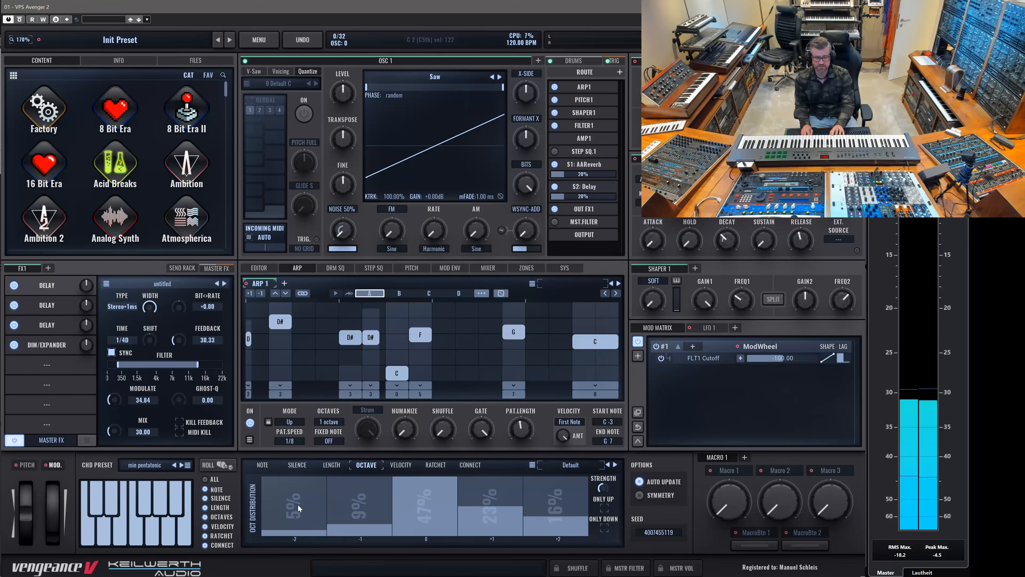
mouse_move(299, 508)
left_mouse_down()
mouse_move(424, 530)
mouse_move(557, 529)
mouse_move(435, 515)
mouse_move(427, 463)
left_mouse_up()
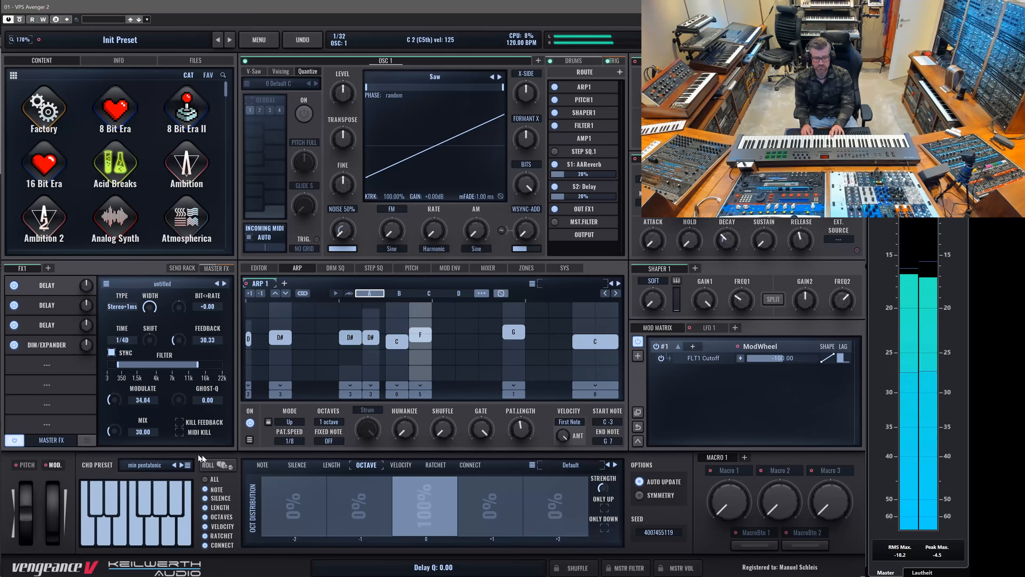
- Roll a new pattern and set the octave distribution to 69% on octave 0 and 32% on octave +1
left_click(220, 464)
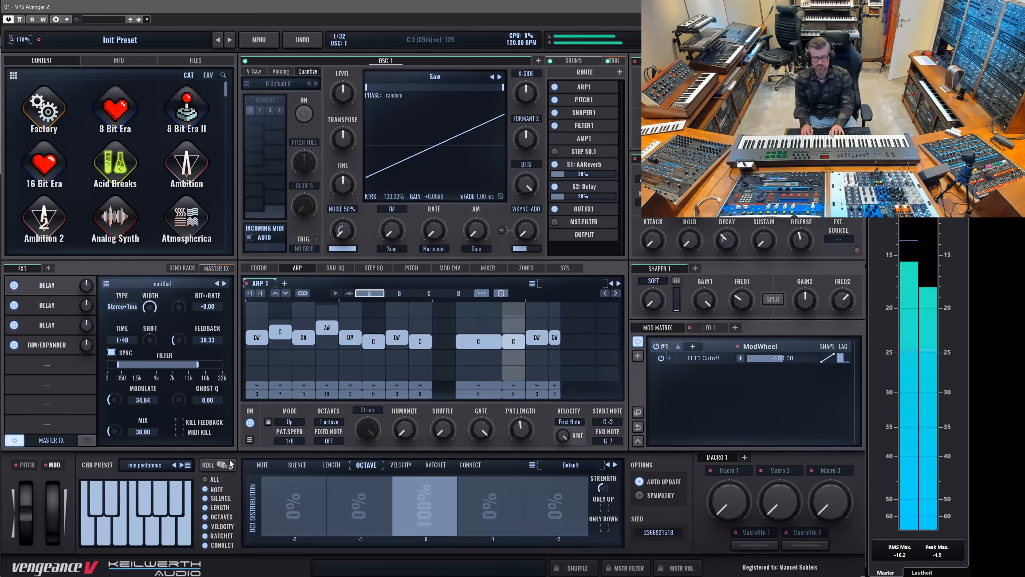
left_click(486, 519)
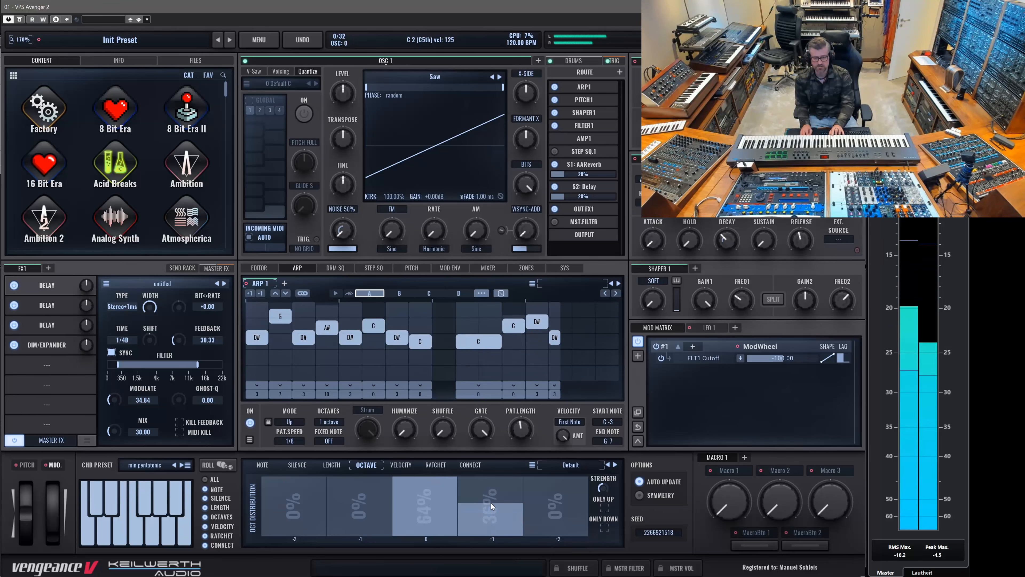
left_click(499, 517)
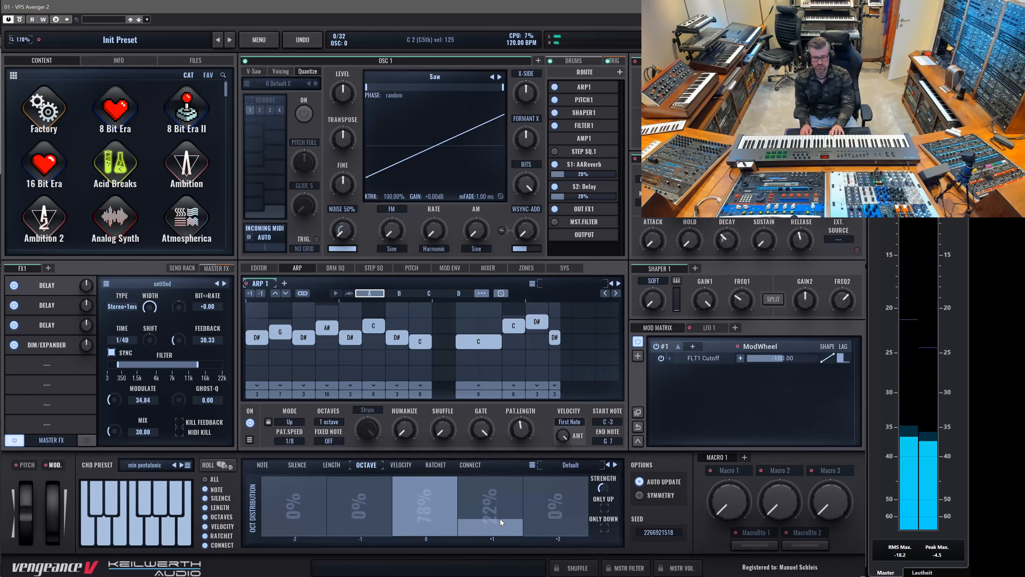
left_click(501, 519)
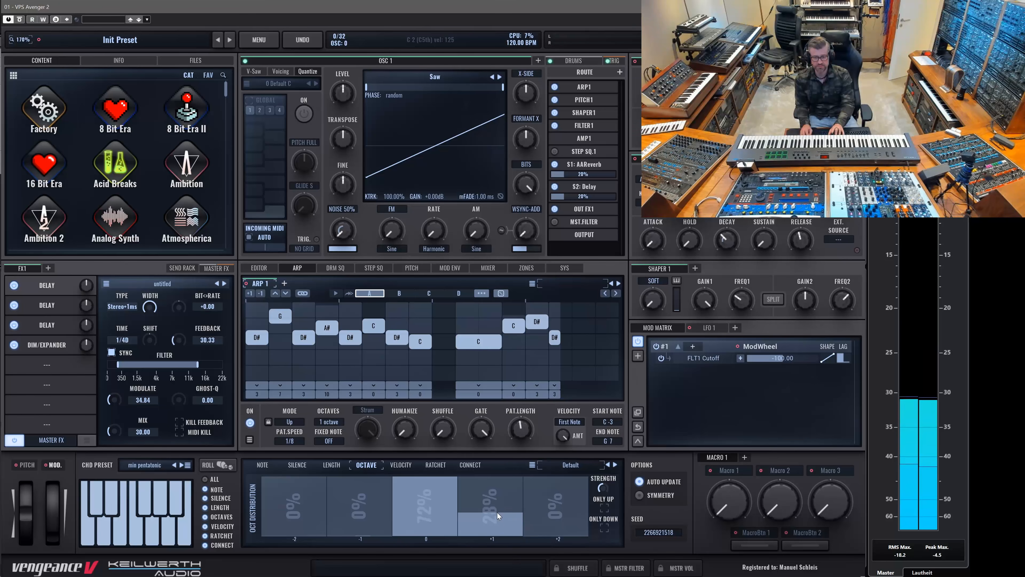
left_click(496, 508)
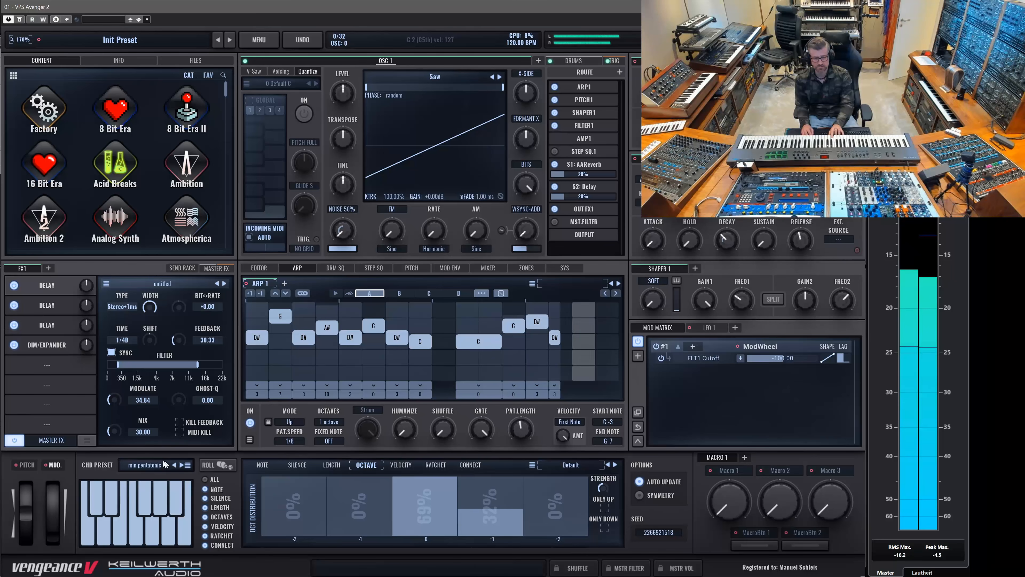
- Load the min pentatonic chord preset for the arpeggiator and roll a new pattern with it
left_click(153, 464)
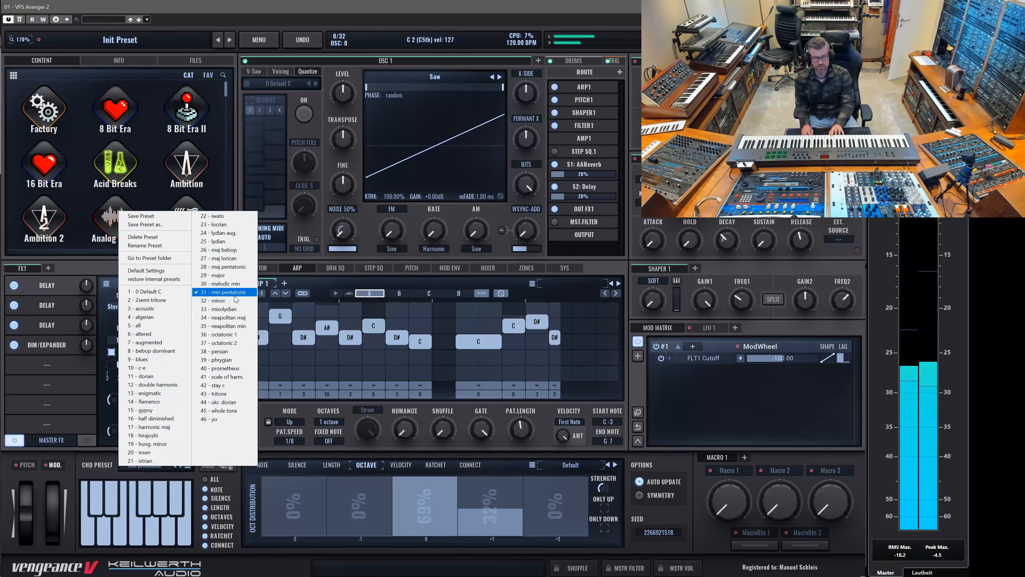
left_click(224, 292)
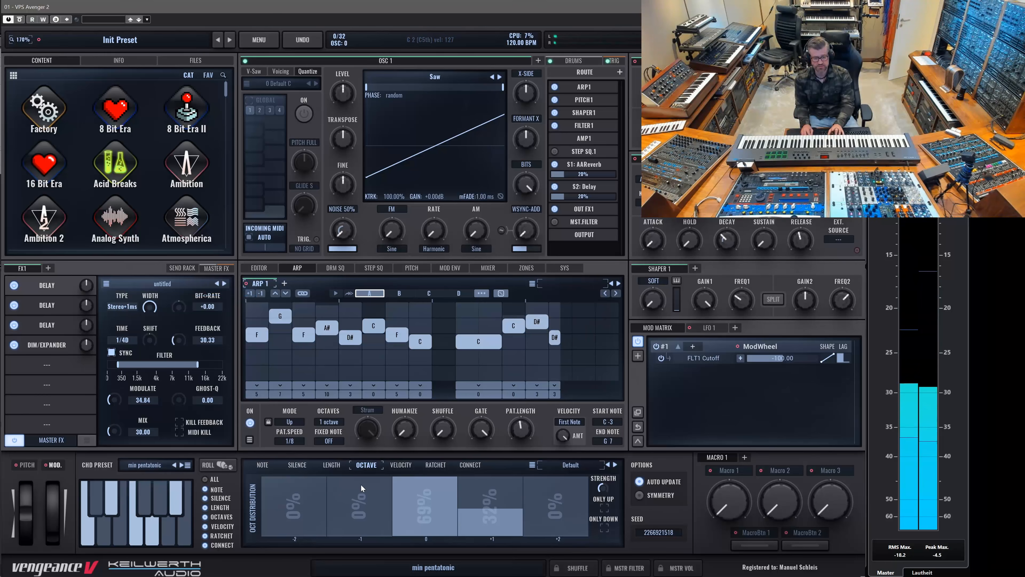
left_click(212, 465)
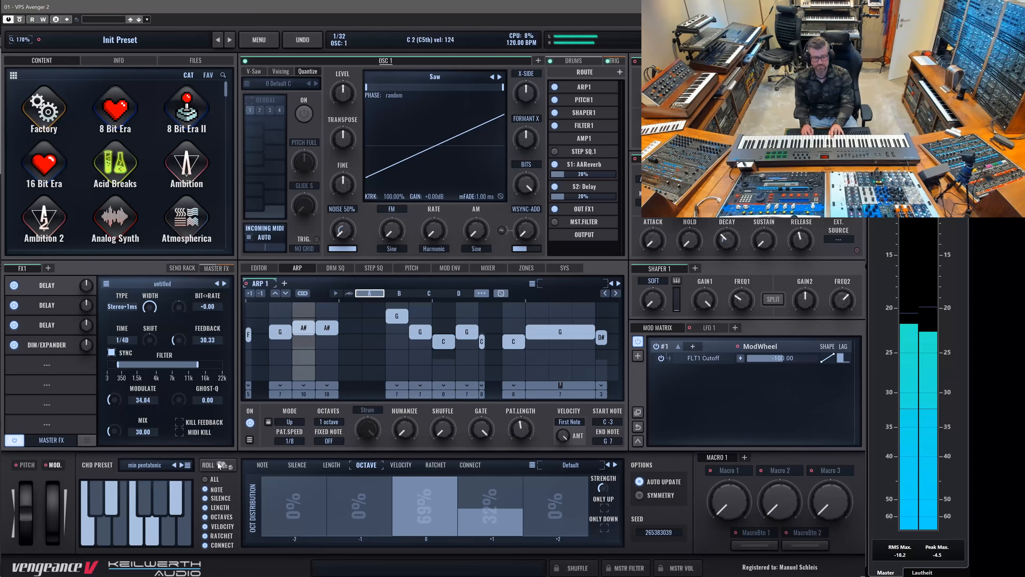
- Raise length 1 in the length distribution to 28%
left_click(330, 467)
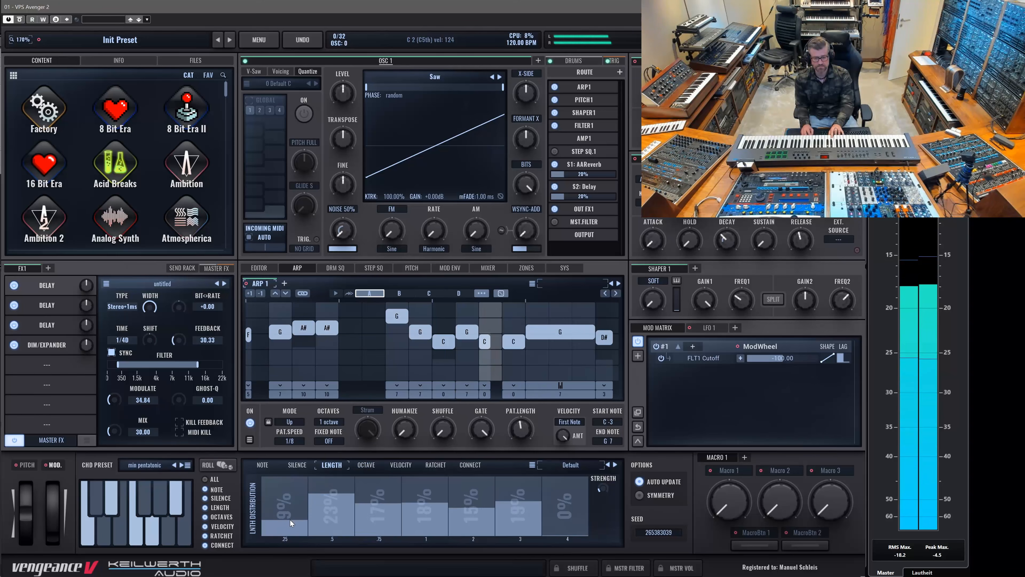
left_click(425, 477)
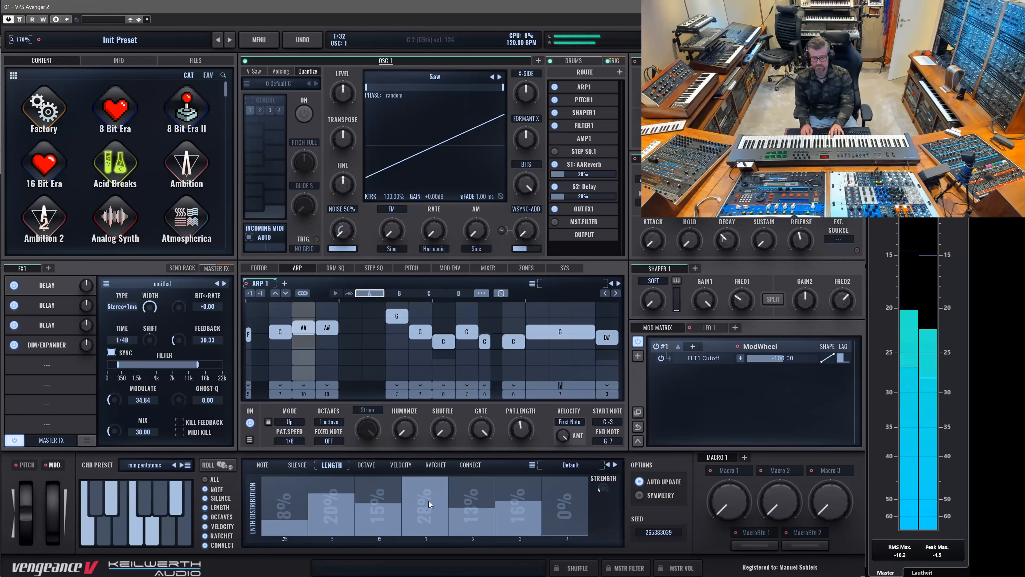
left_click(366, 464)
- Bend the velocity distribution curve downward so it stays low and rises steeply toward velocity 127
left_click(400, 464)
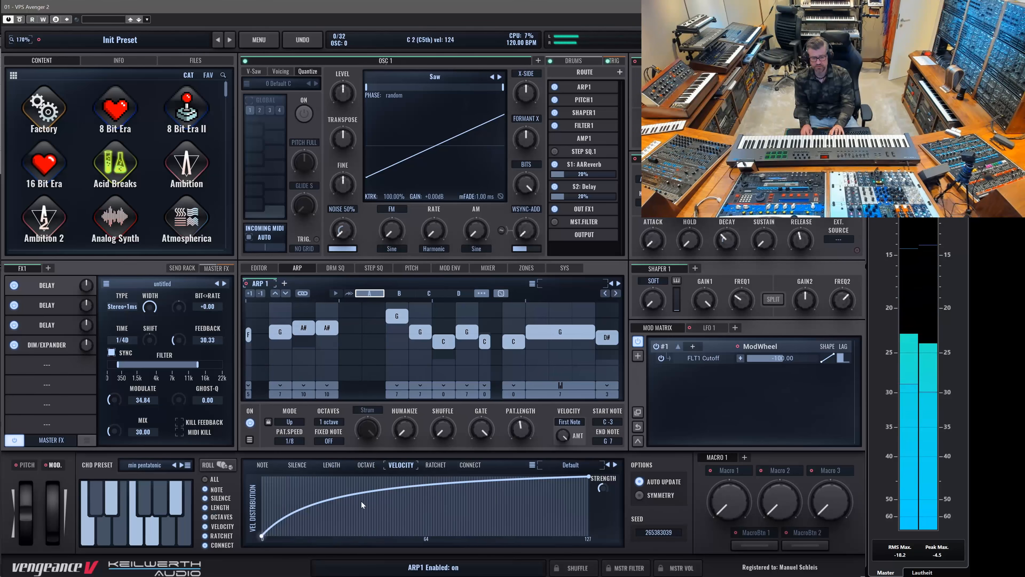
mouse_move(362, 494)
left_mouse_down()
mouse_move(367, 529)
mouse_move(366, 486)
left_mouse_up()
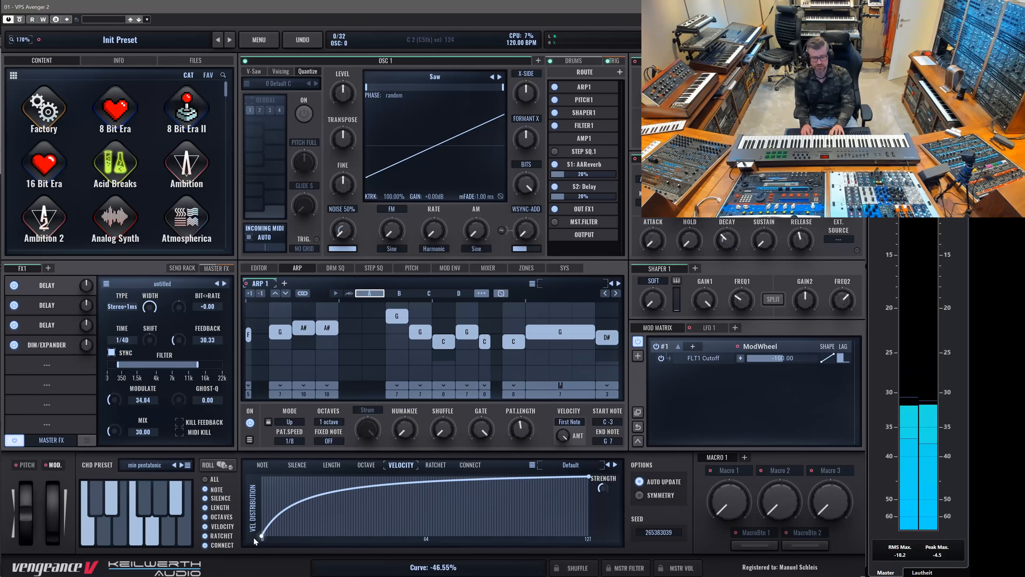
mouse_move(262, 536)
left_mouse_down()
mouse_move(261, 477)
mouse_move(262, 538)
left_mouse_up()
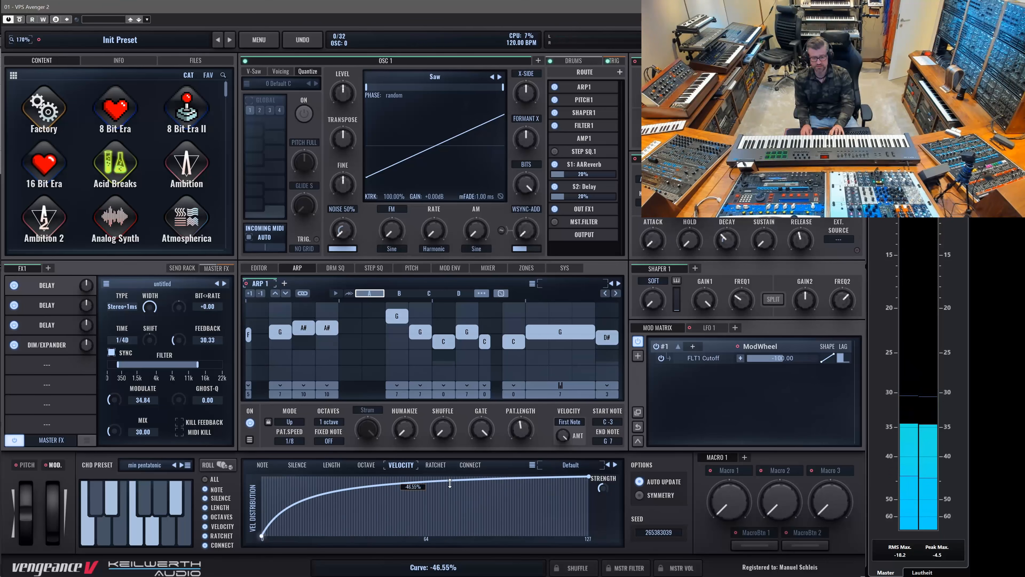
left_click_drag(449, 483, 455, 529)
left_click_drag(347, 531, 396, 512)
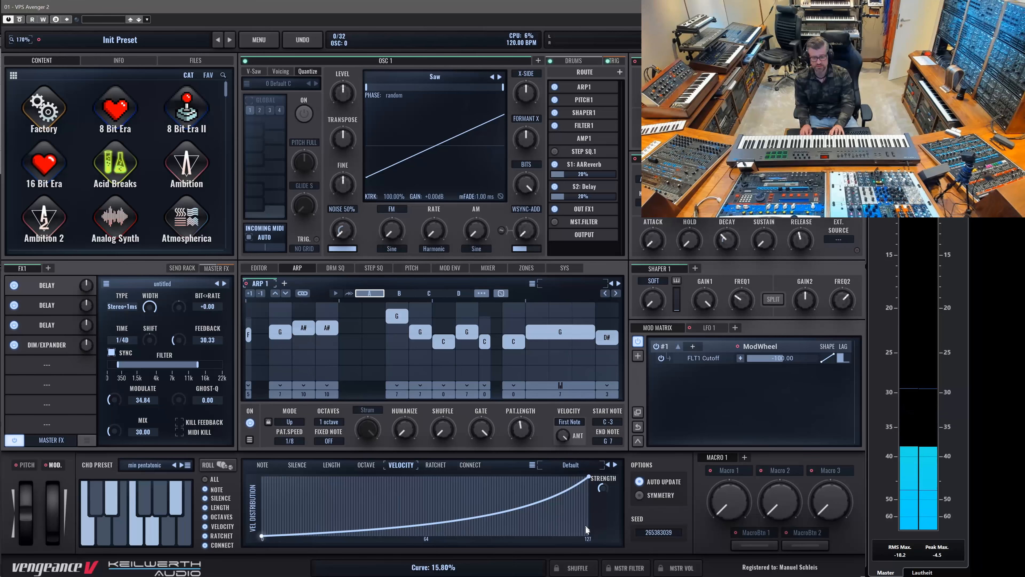
mouse_move(587, 478)
left_mouse_down()
mouse_move(587, 494)
mouse_move(588, 476)
left_mouse_up()
mouse_move(445, 522)
left_mouse_down()
mouse_move(448, 492)
mouse_move(447, 519)
left_mouse_up()
- Set the ratchet distribution to 61% NONE, 33% for 2, 0% for 3 and 6% for 4, and raise its strength
left_click(435, 465)
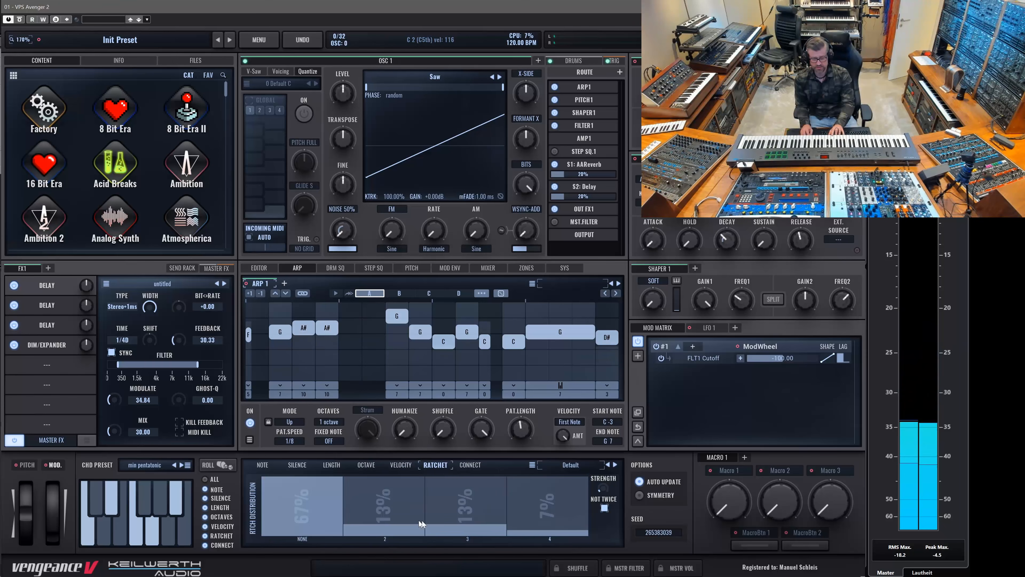
left_click_drag(455, 534, 404, 503)
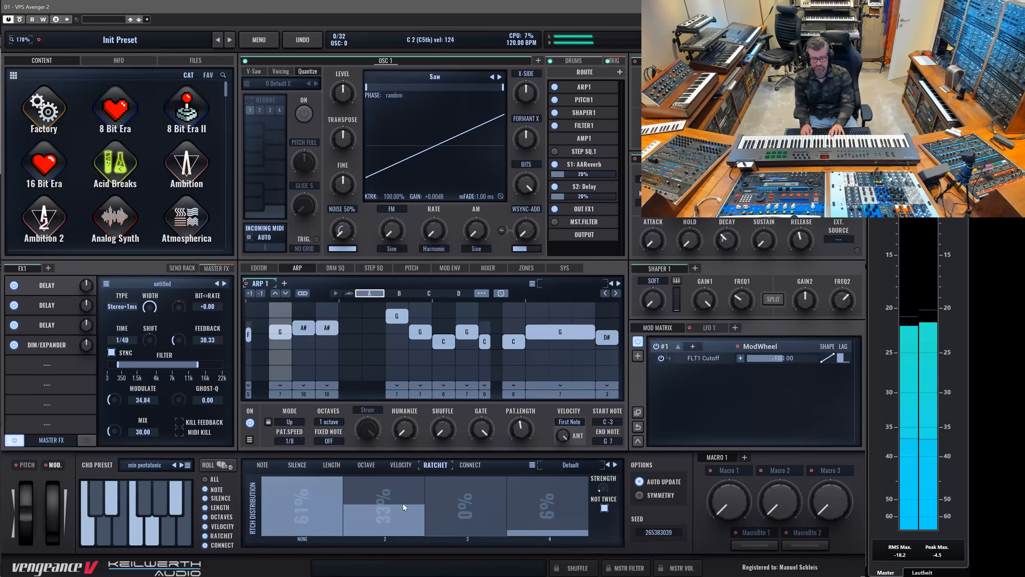
left_click_drag(603, 487, 611, 439)
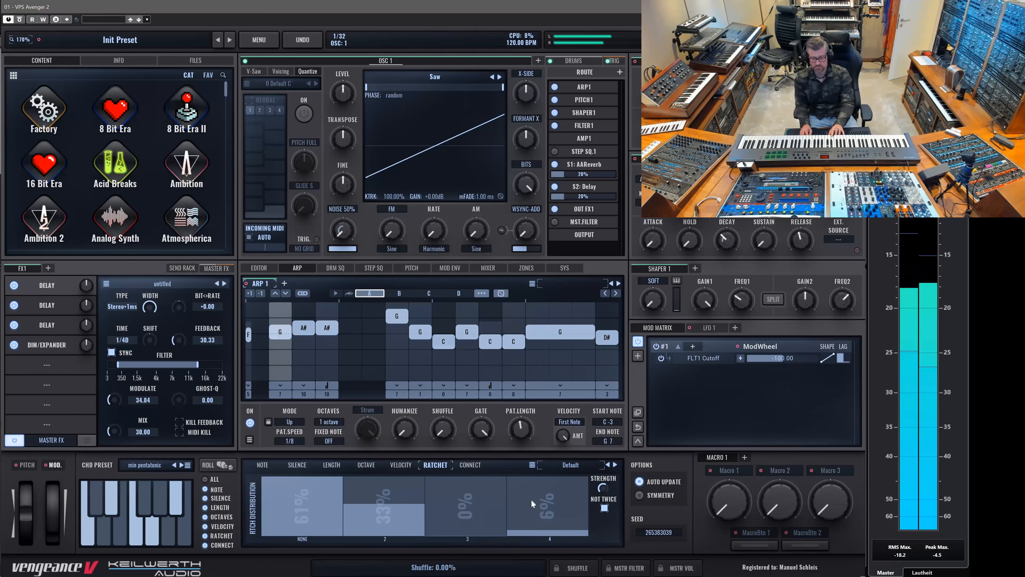
- Set the connect strength to 75% and switch the Pitch 1 portamento to Legato mode with a time of 34.13%
left_click(470, 465)
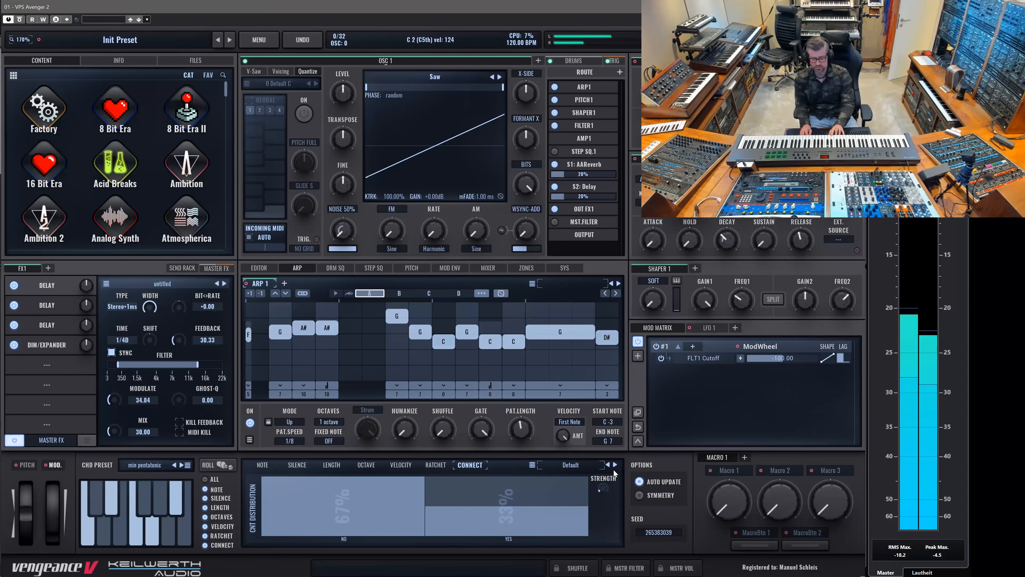
left_click_drag(603, 486, 603, 484)
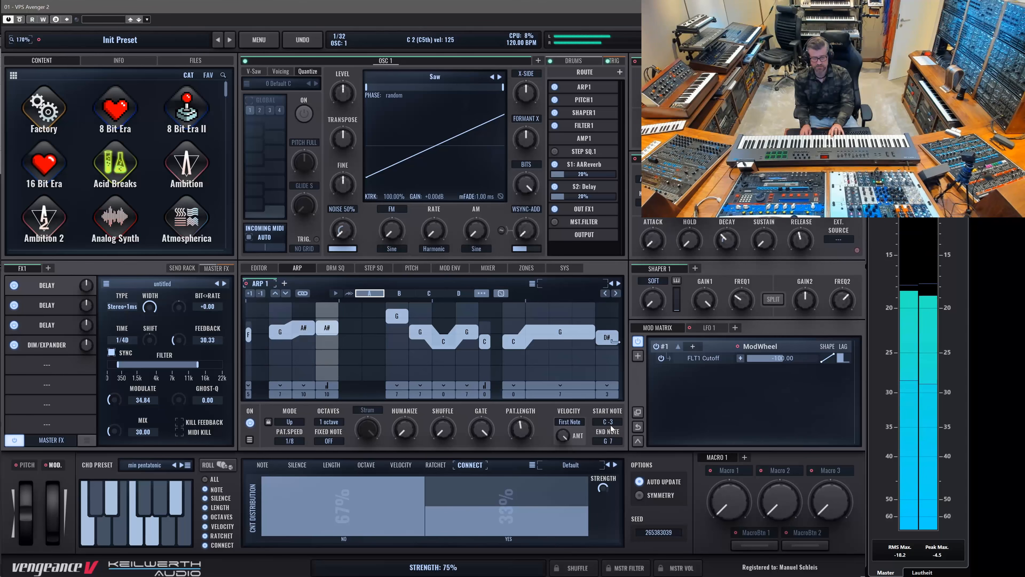
left_click(412, 268)
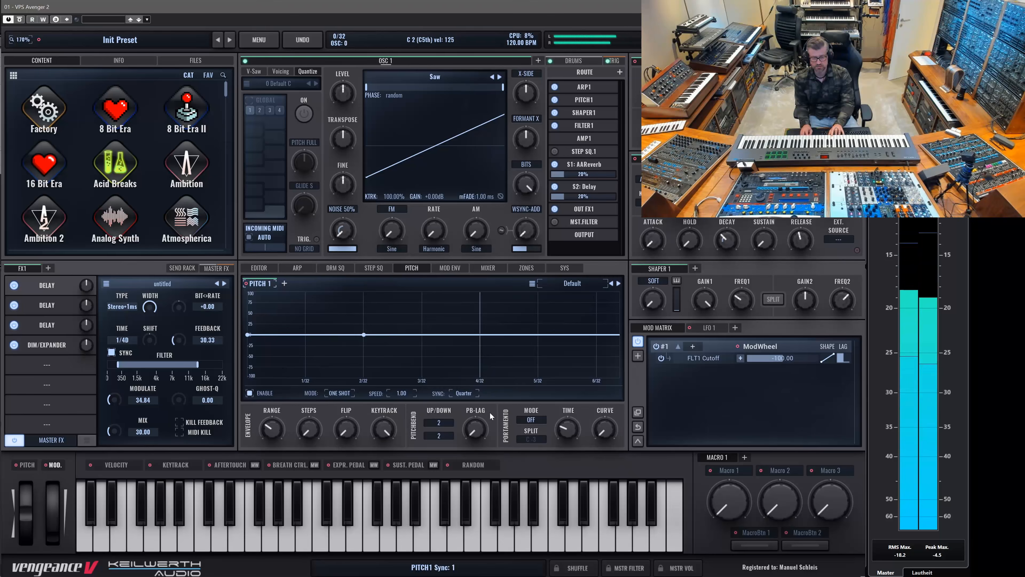
left_click(531, 420)
left_click(552, 439)
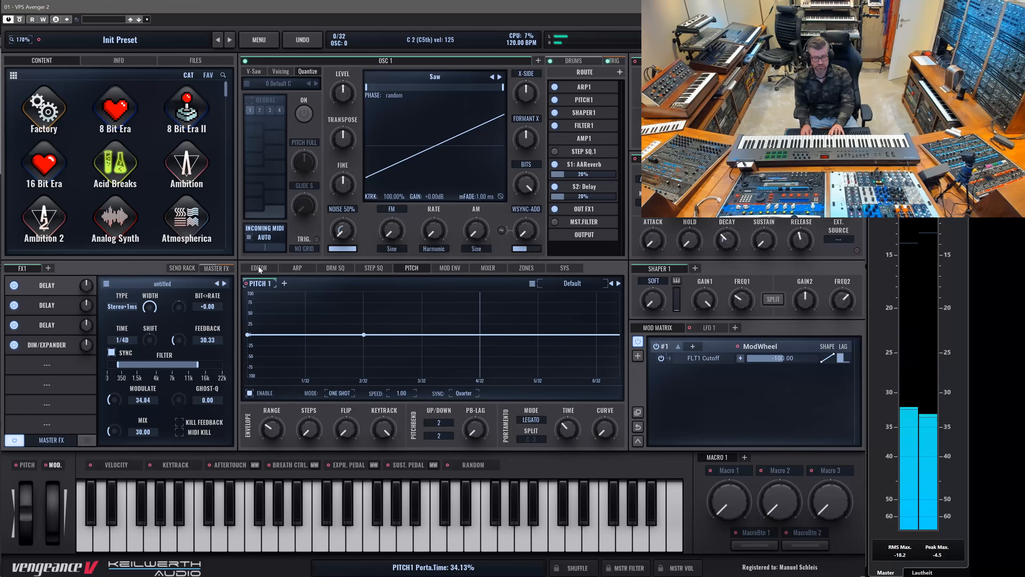
- Roll new ARP 1 patterns and add a C note on the first step, with the connect strength lowered to 27%
left_click(295, 266)
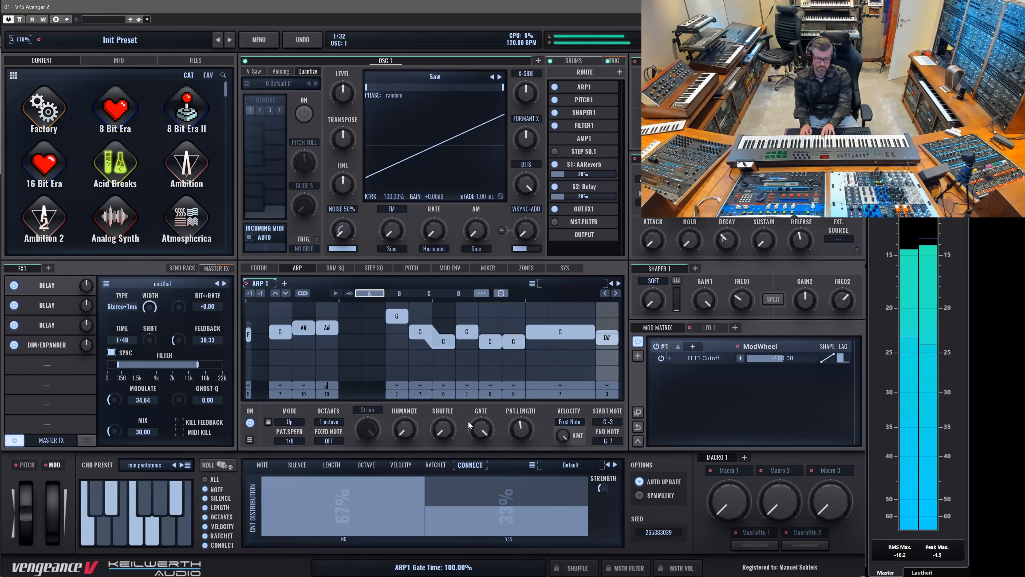
left_click(225, 467)
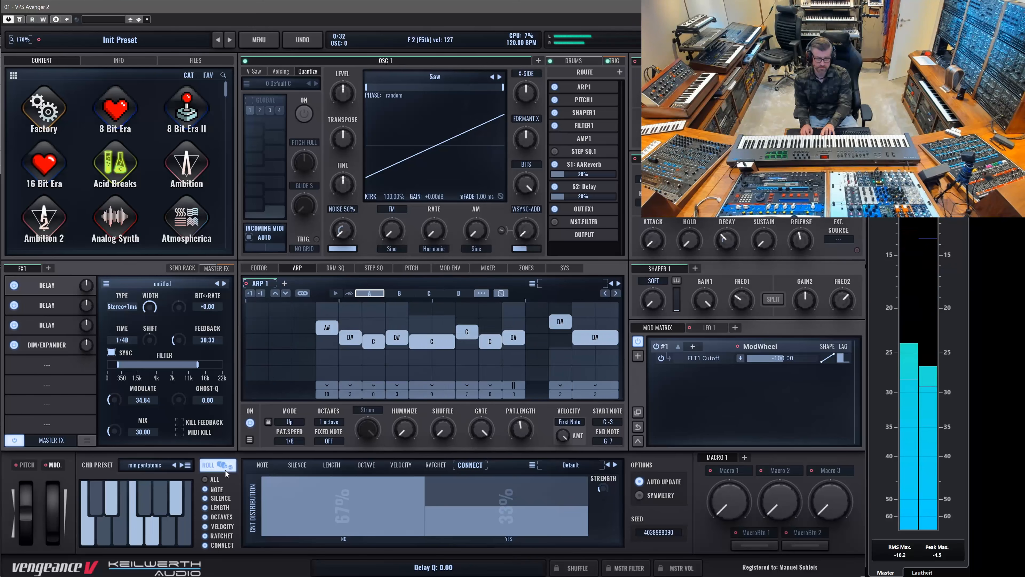
left_click(222, 465)
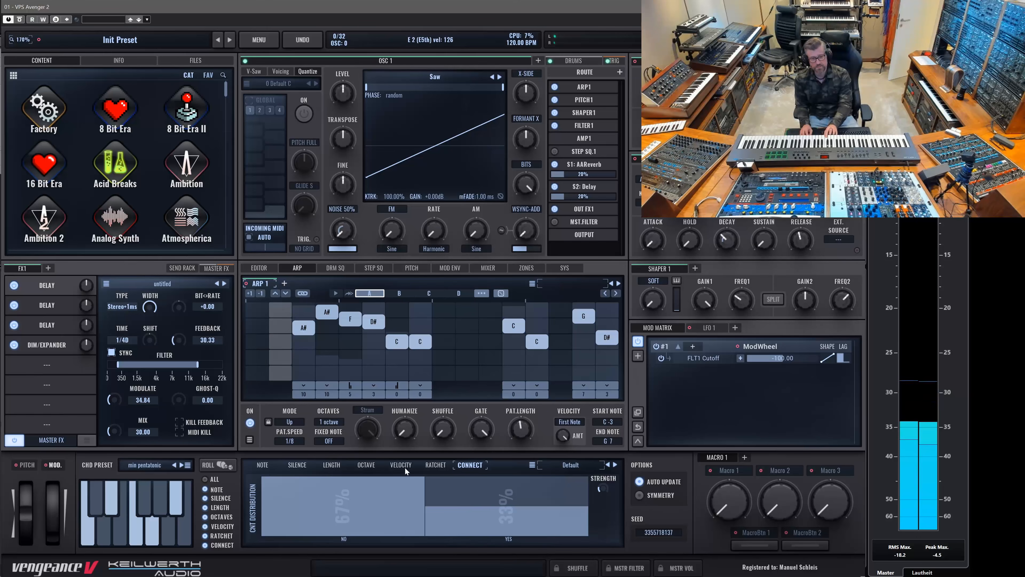
left_click(253, 335)
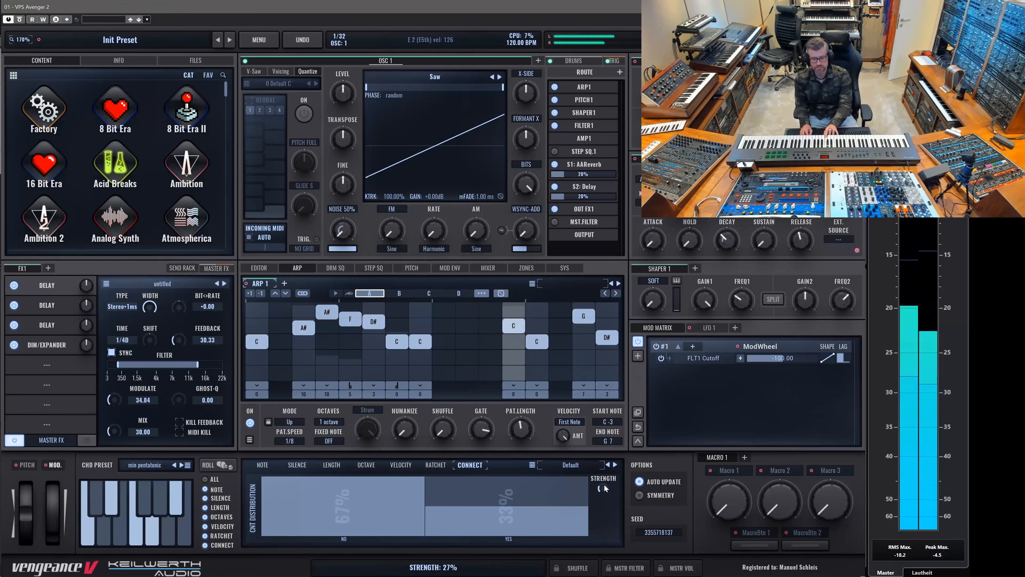
- Set the connect distribution to 57% for NO and 43% for YES, rolling new patterns before and after the change
left_click(224, 465)
left_click(224, 466)
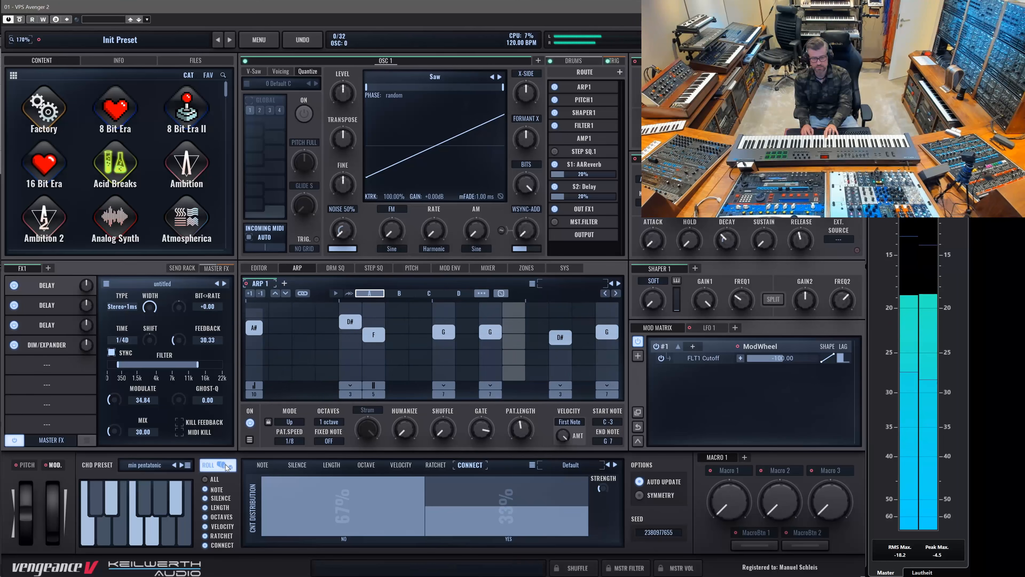
left_click_drag(494, 501, 494, 490)
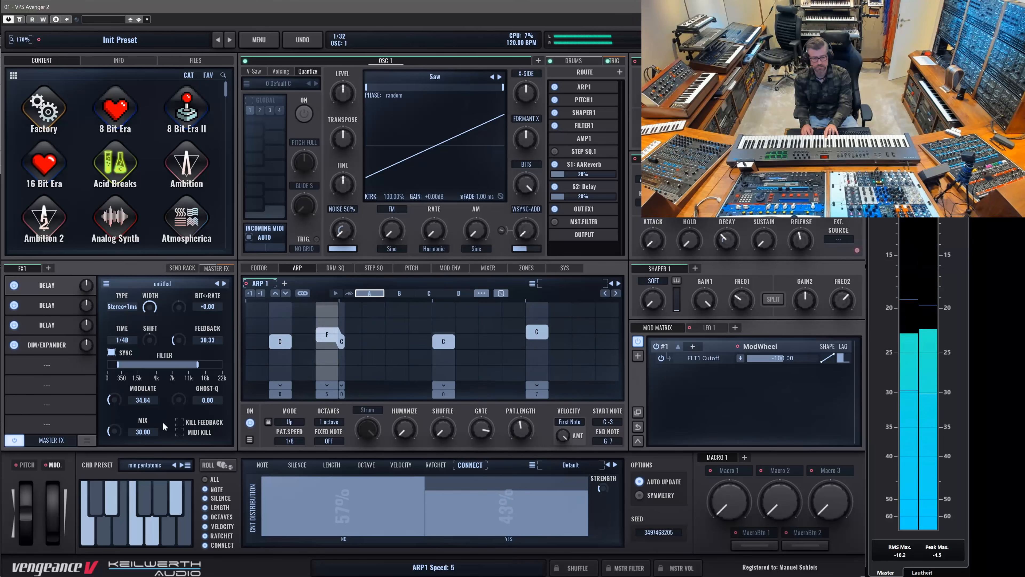
left_click(221, 465)
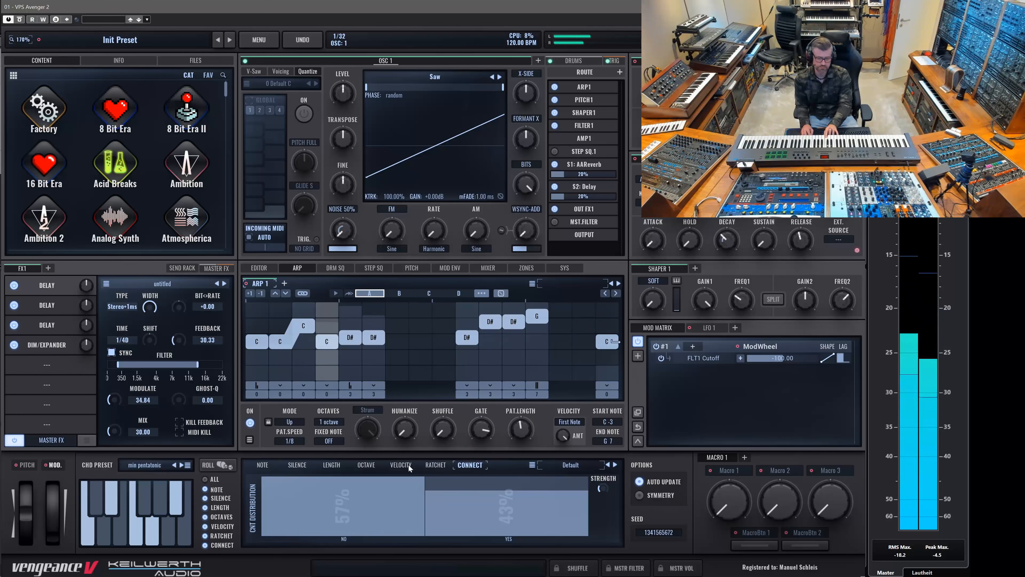
- Review the velocity, octave, length and note distributions and roll new patterns from them
left_click(401, 464)
left_click(376, 464)
left_click(341, 466)
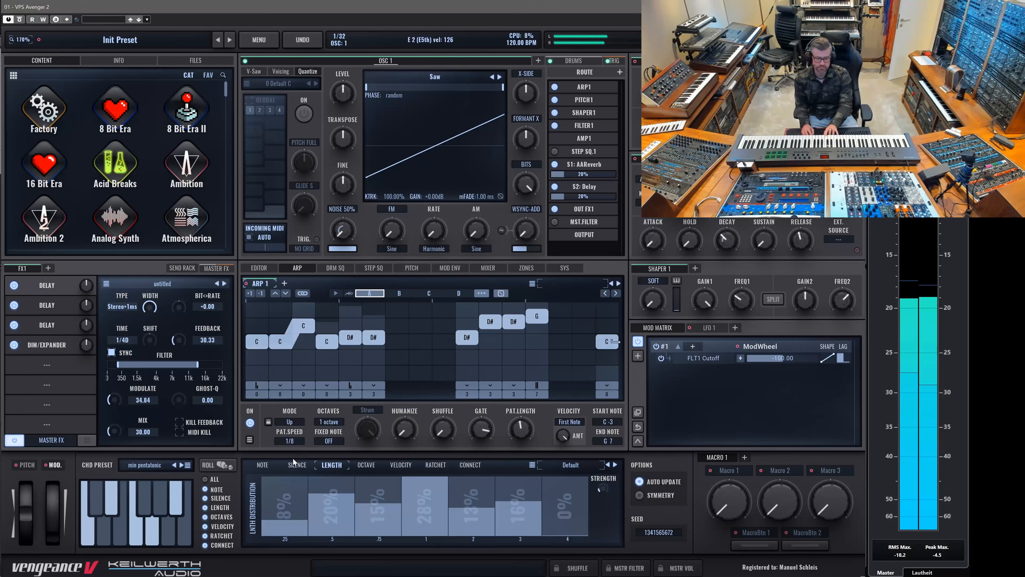
left_click(270, 465)
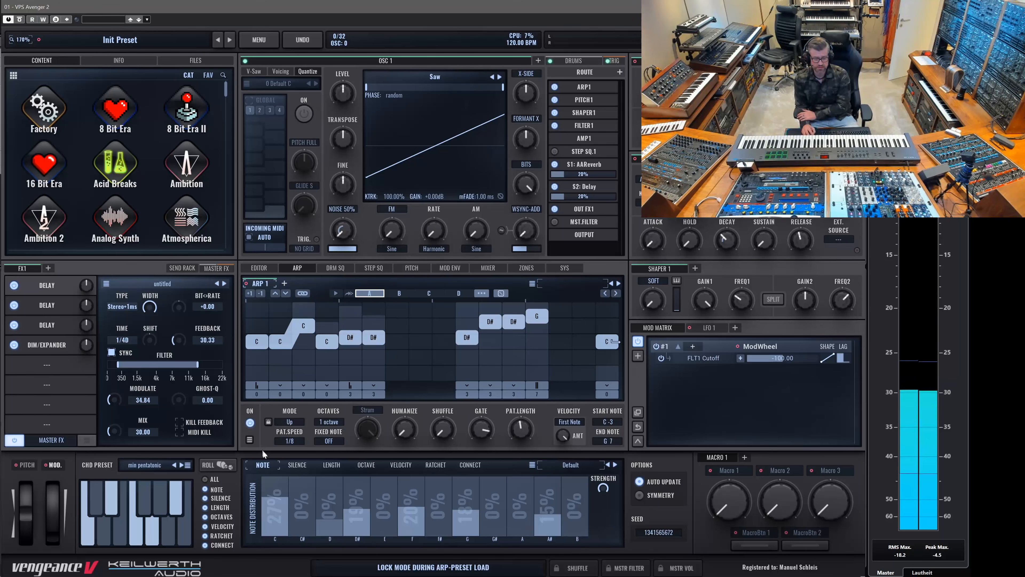
left_click(227, 463)
left_click(224, 464)
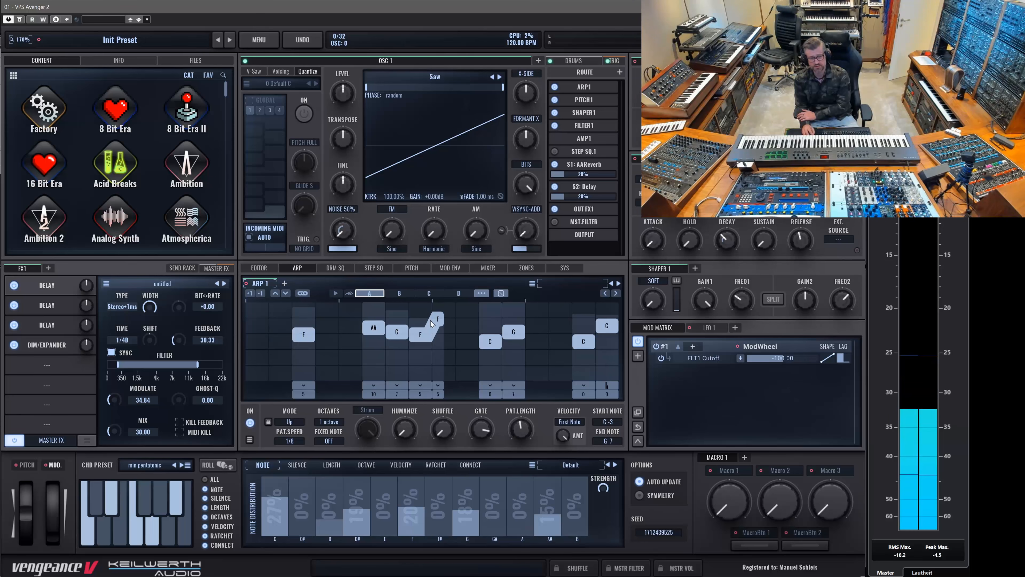
- Try the Symmetry option on the current pattern, switch it off again and roll new patterns
left_click(654, 505)
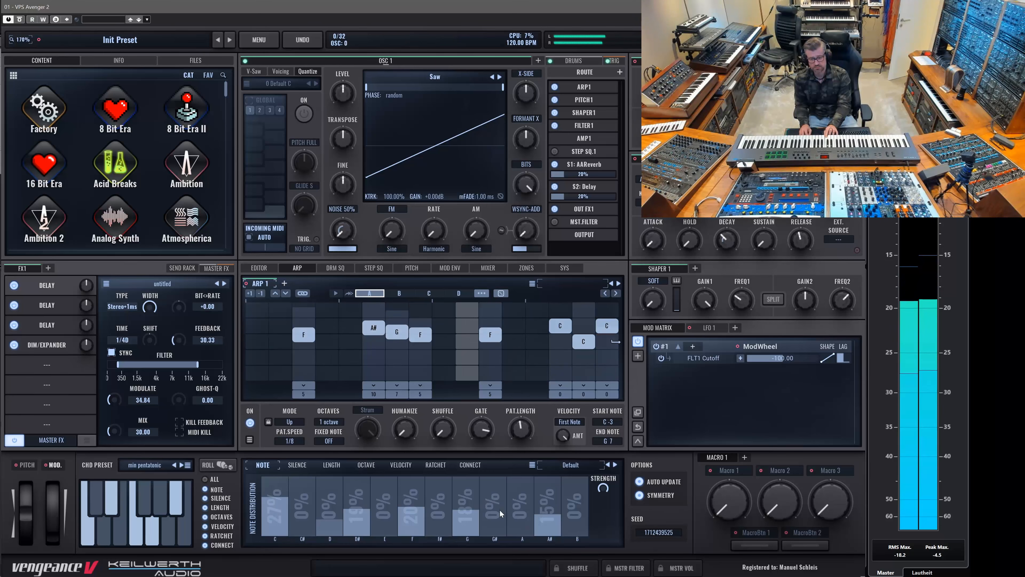
left_click(639, 494)
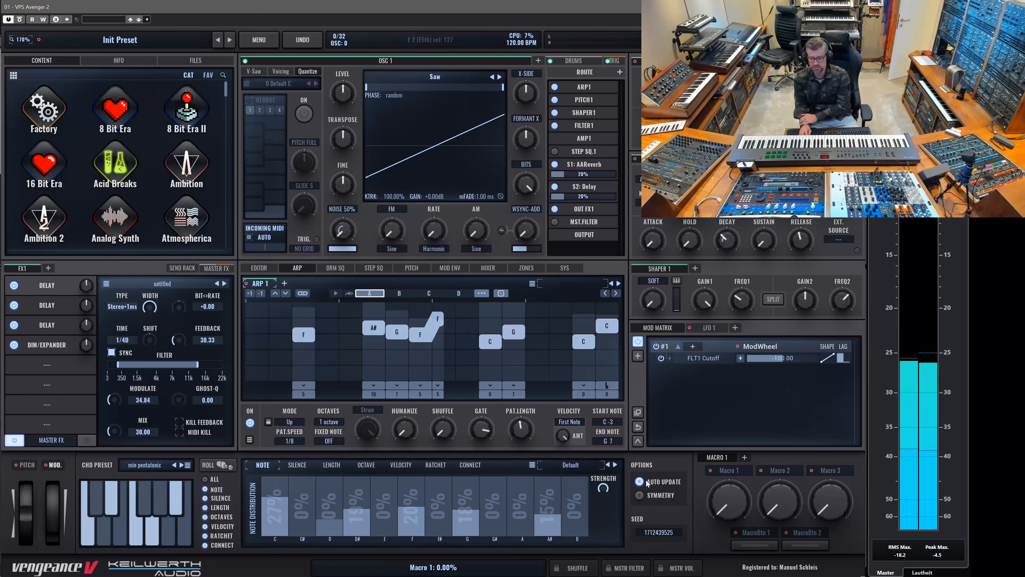
left_click(214, 470)
left_click(215, 470)
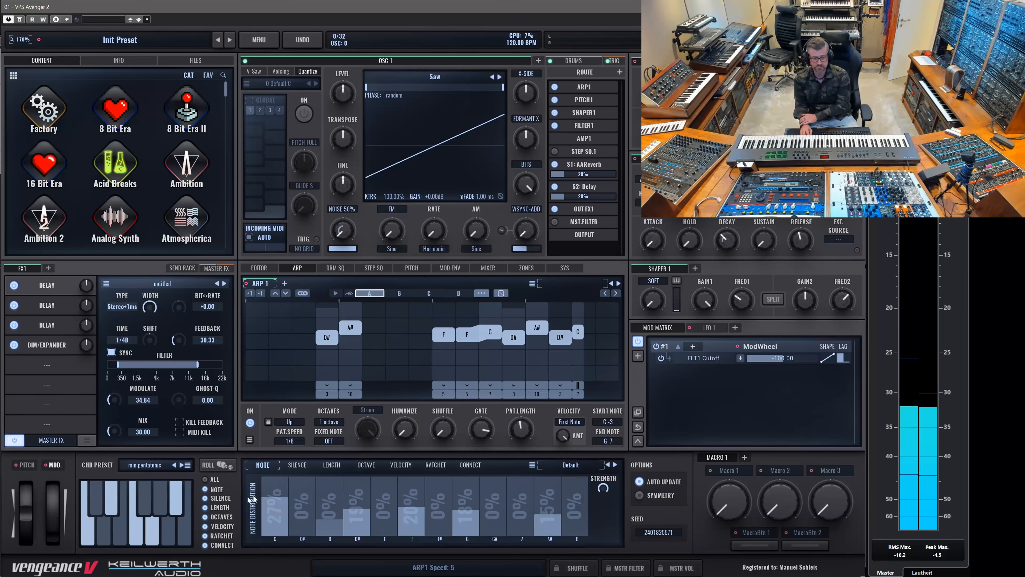
- Reshape the silence distribution to 39% for NO, 20% for 1, and 21% each for 2 and 3
left_click(292, 466)
left_click_drag(269, 495, 297, 482)
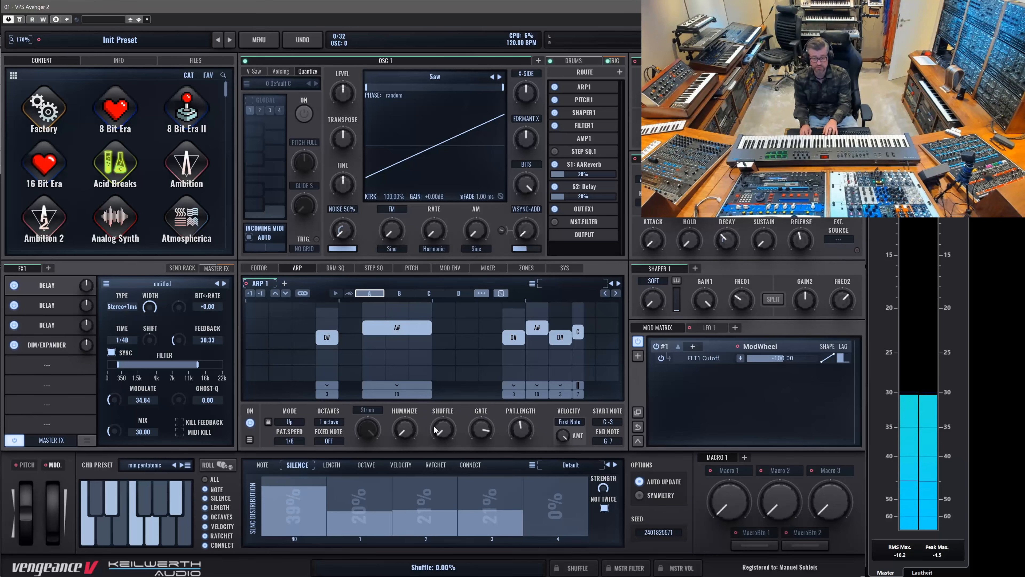
- Extend the ARP 1 pattern length to fill the grid and add D to the note distribution at 17% per active note
left_click_drag(520, 429, 535, 359)
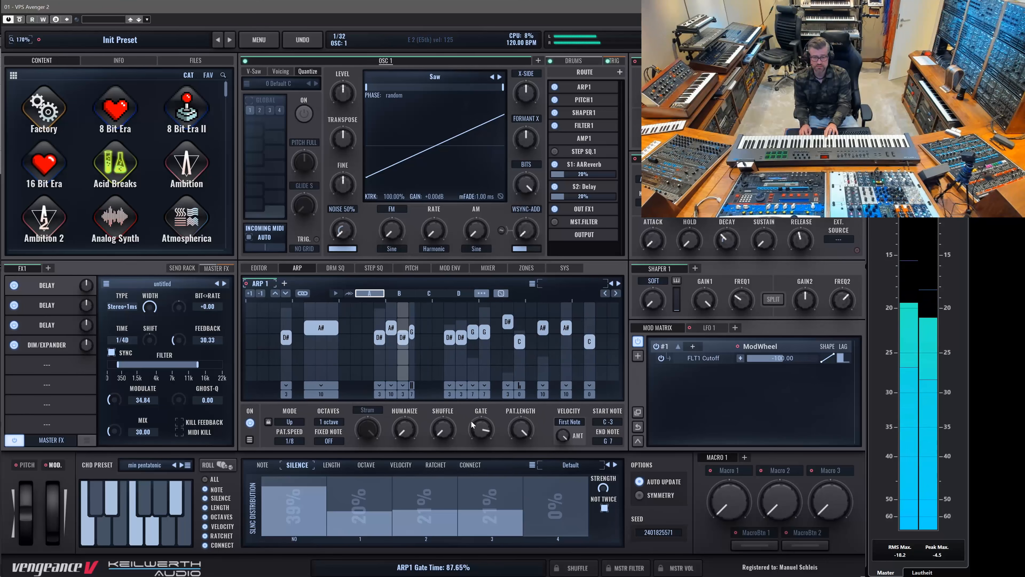
left_click(435, 465)
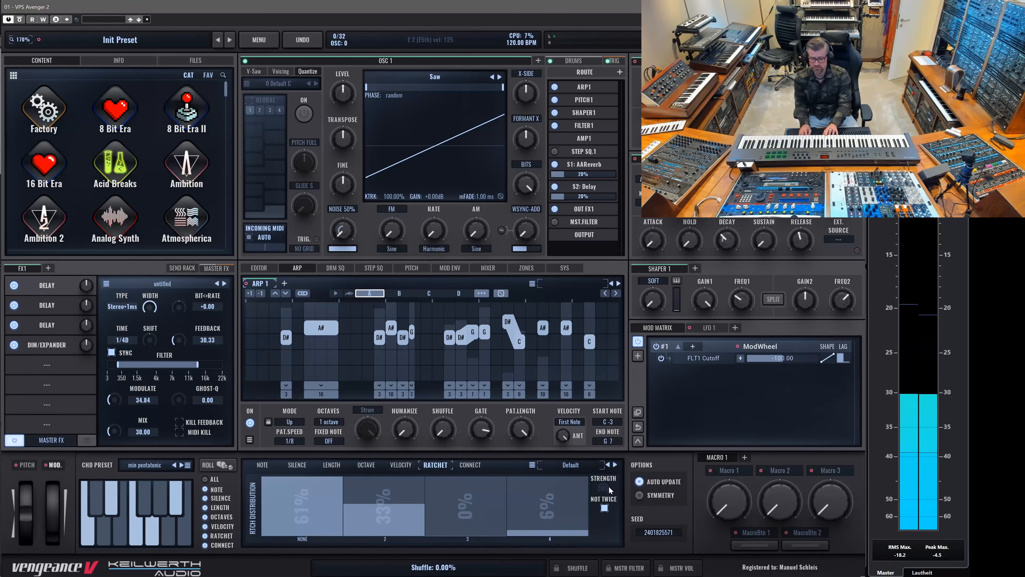
left_click(263, 465)
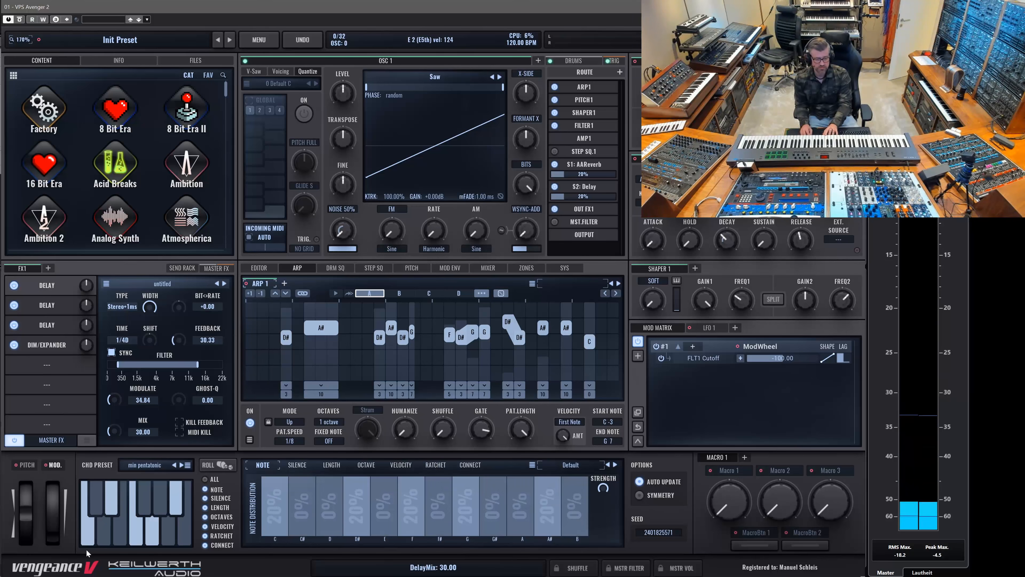
left_click(329, 506)
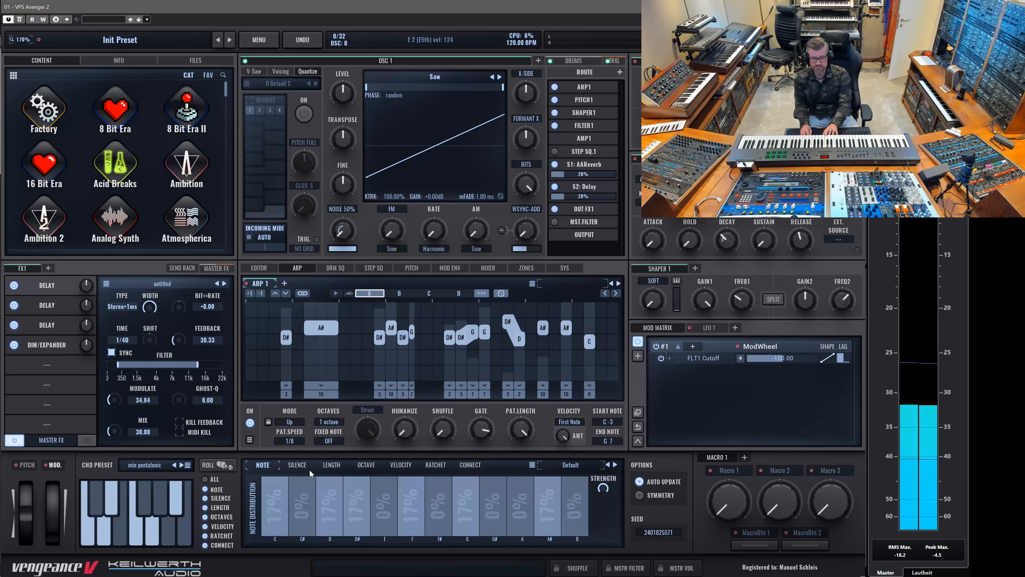
- Reshape the silence distribution to 41% for NO, 29% for 1, 18% for 2 and 12% for 3
left_click(297, 465)
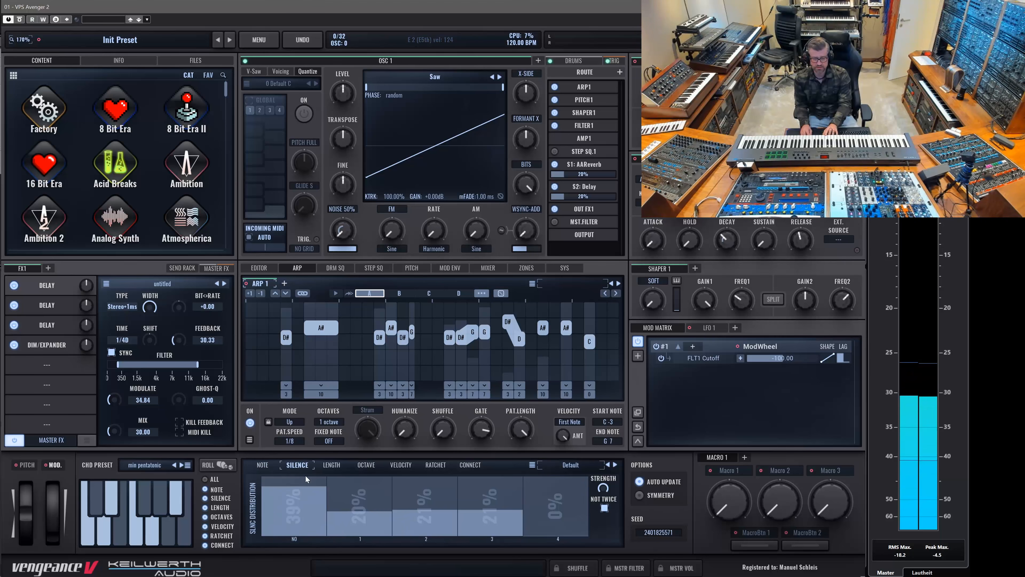
left_click(469, 518)
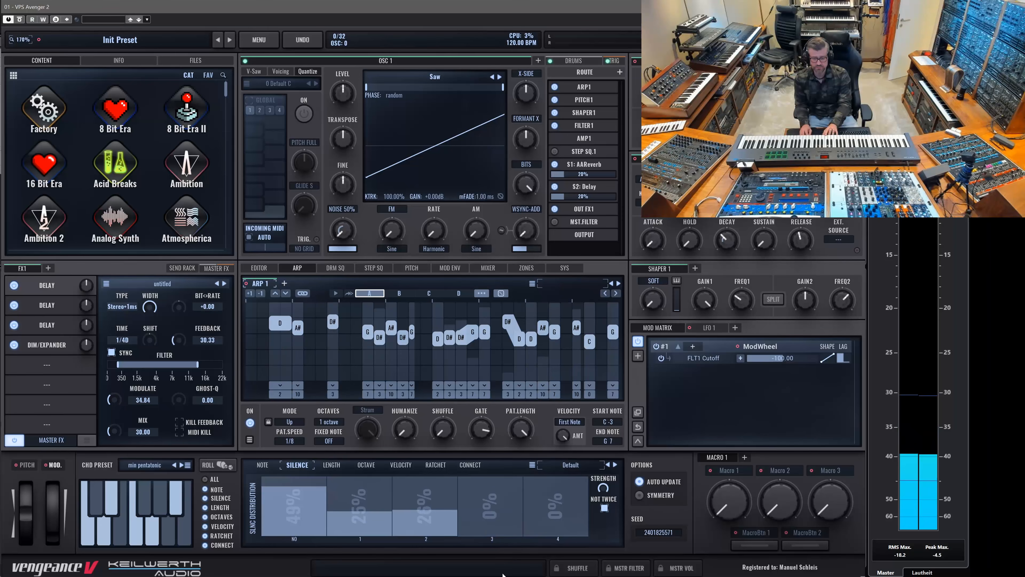
left_click(486, 521)
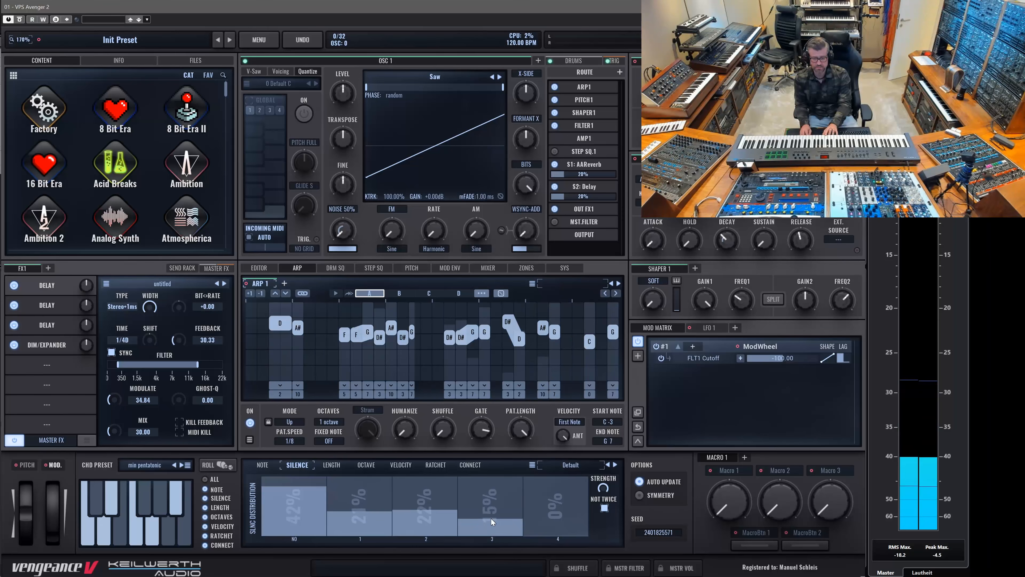
left_click_drag(371, 515, 367, 493)
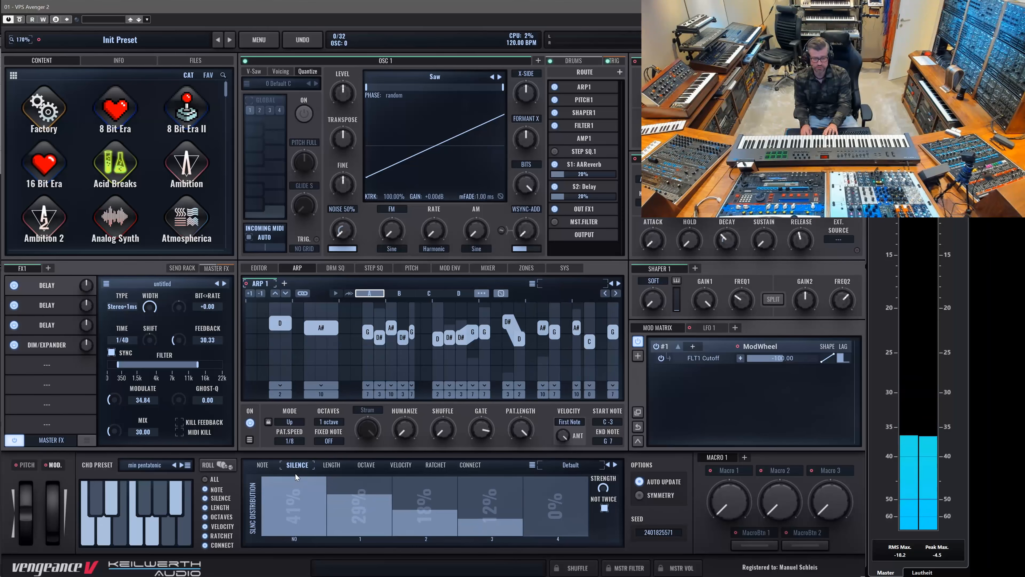
- Review the length, octave, velocity, ratchet and connect distributions and roll a new ARP 1 pattern
left_click(332, 465)
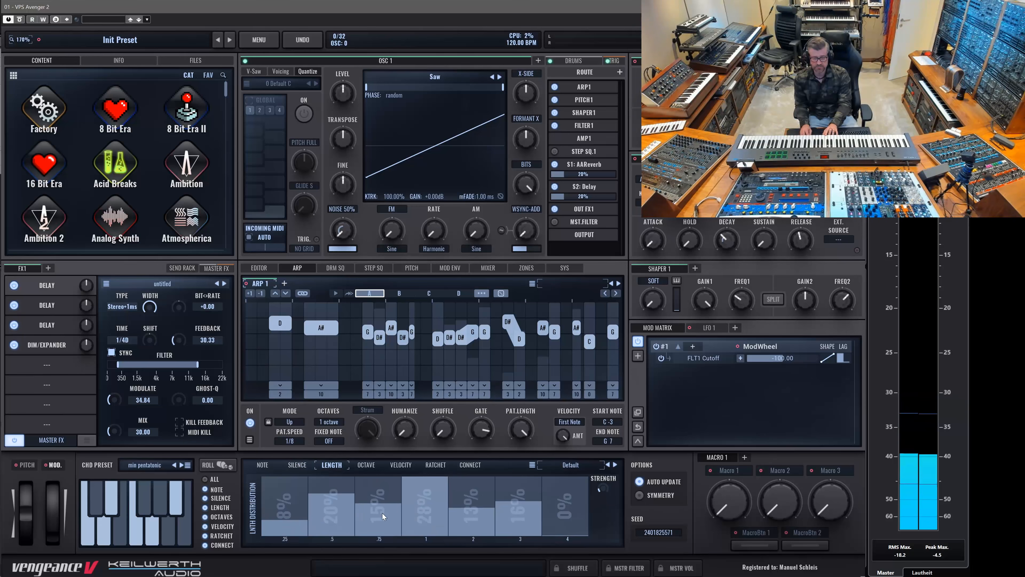
left_click(365, 465)
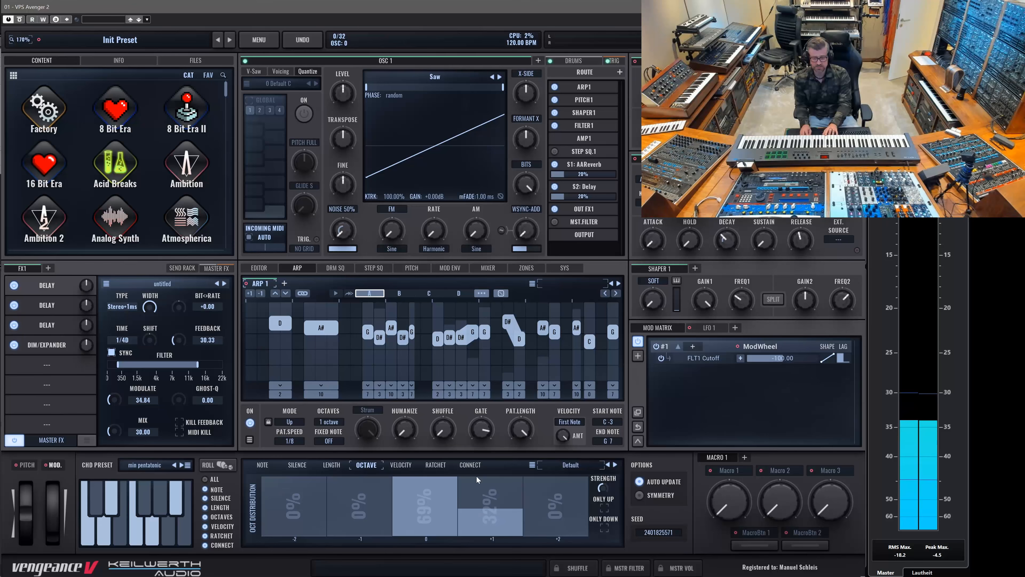
left_click(400, 465)
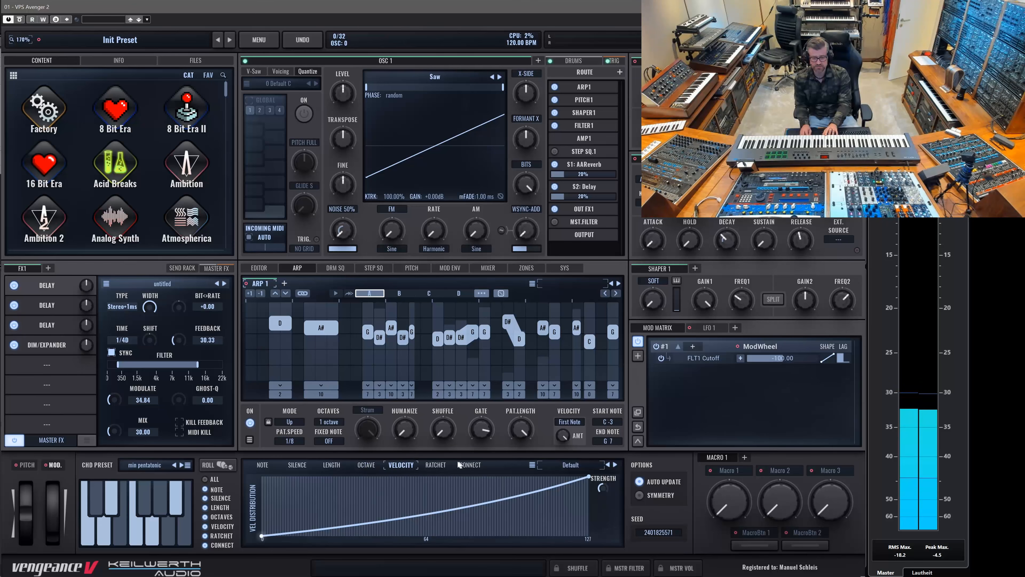
left_click(438, 464)
left_click(467, 465)
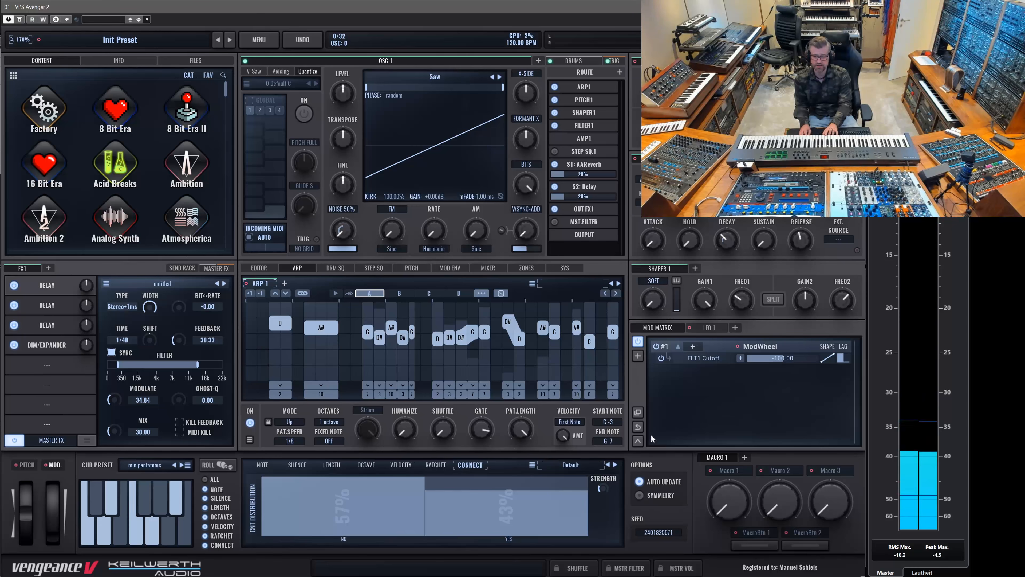
left_click(223, 464)
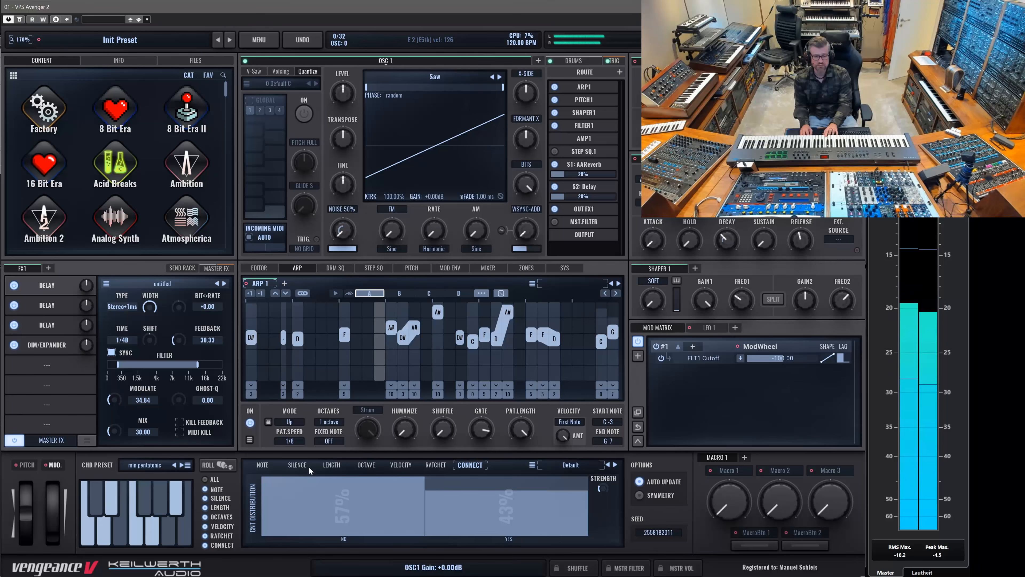
- Add a second oscillator and an empty second effects rack, and route OSC 2's output to FX2
left_click(538, 60)
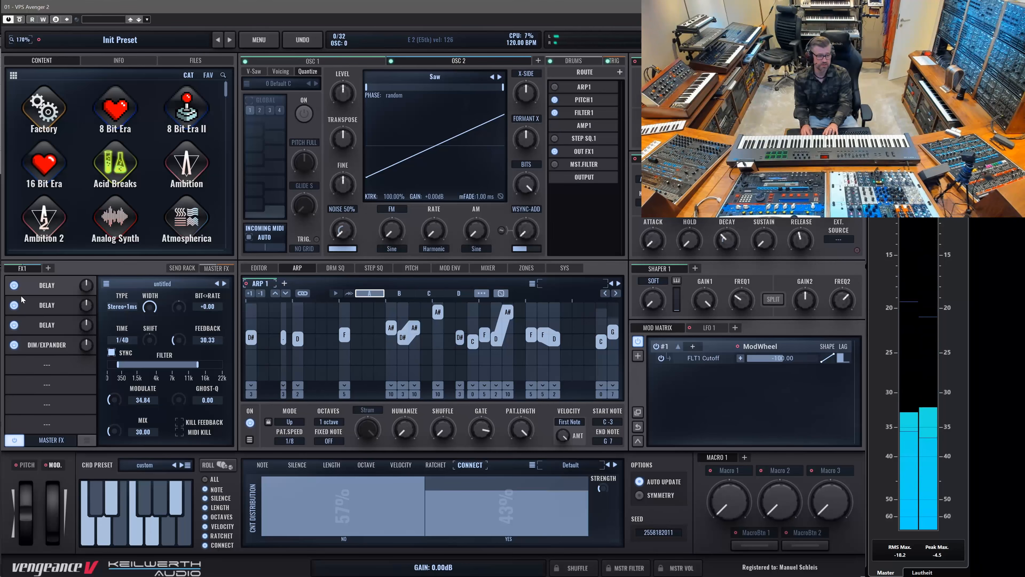
left_click(48, 269)
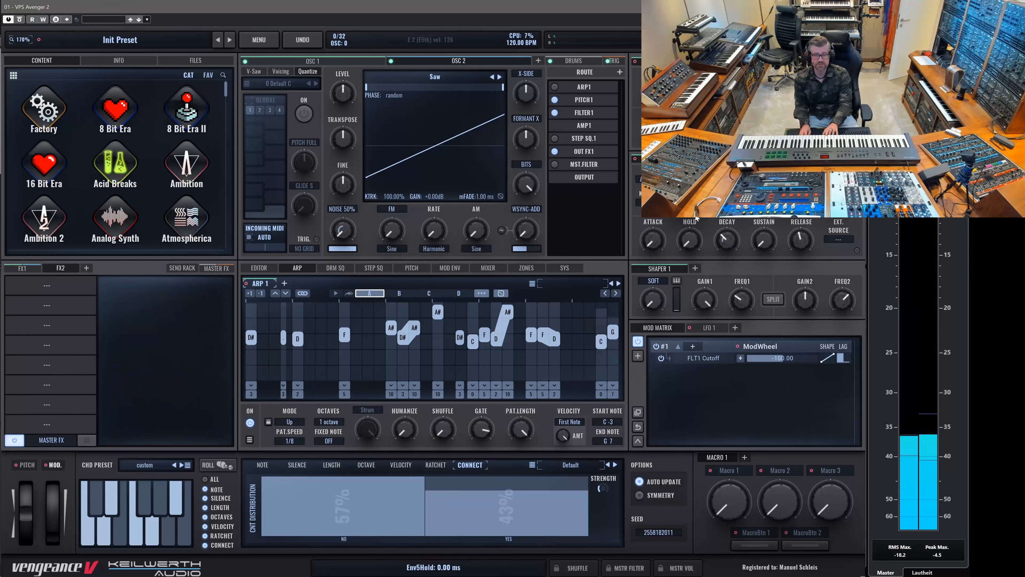
left_click(597, 155)
left_click(571, 178)
- Add a second arpeggiator and enable ARP2 in OSC 2's route
left_click(284, 284)
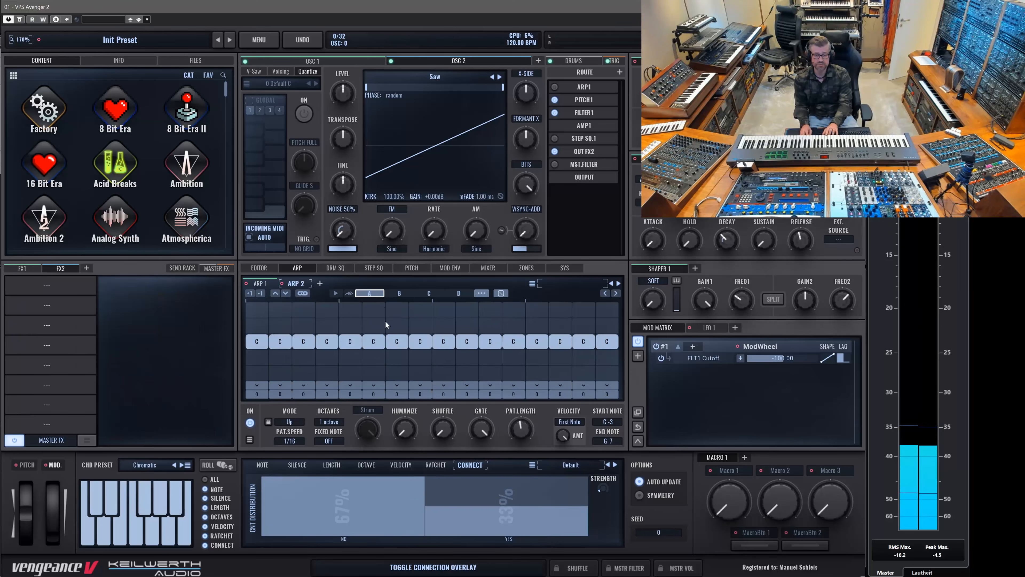
left_click(554, 87)
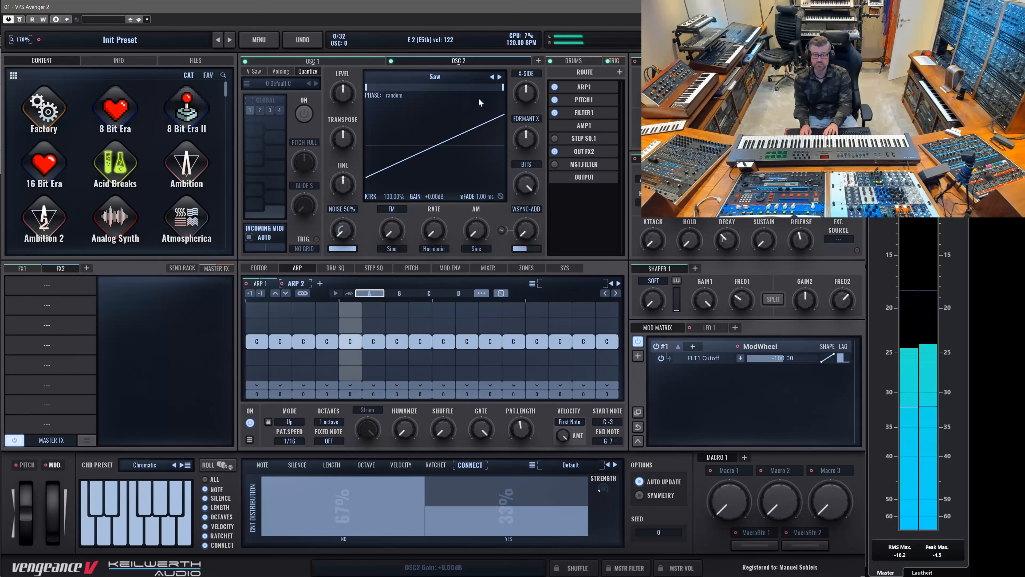
left_click(583, 88)
left_click(574, 125)
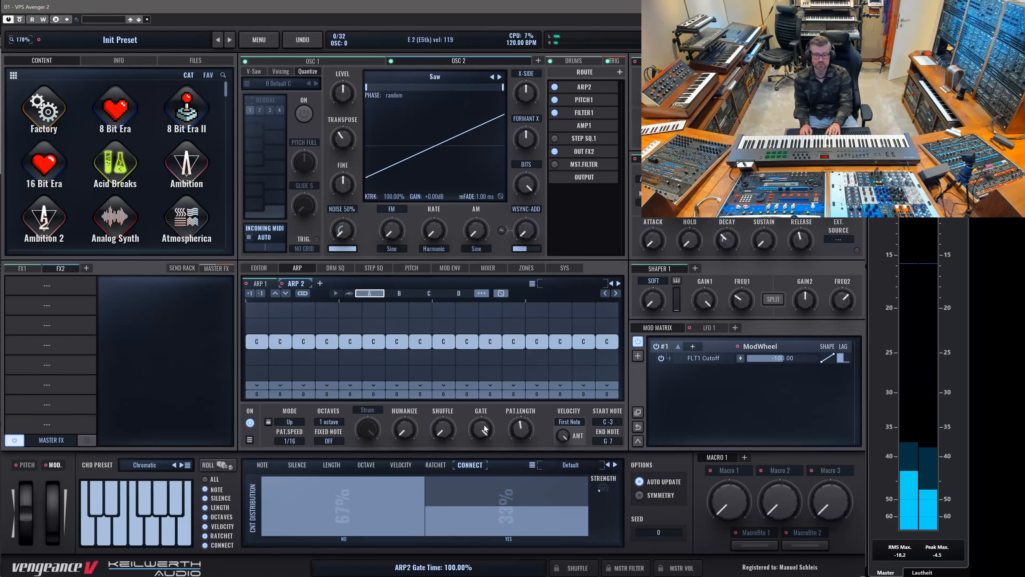
- Shorten ARP 2's gate time slightly and assign OSC 2's filter slot to FILTER2
left_click_drag(483, 439, 483, 440)
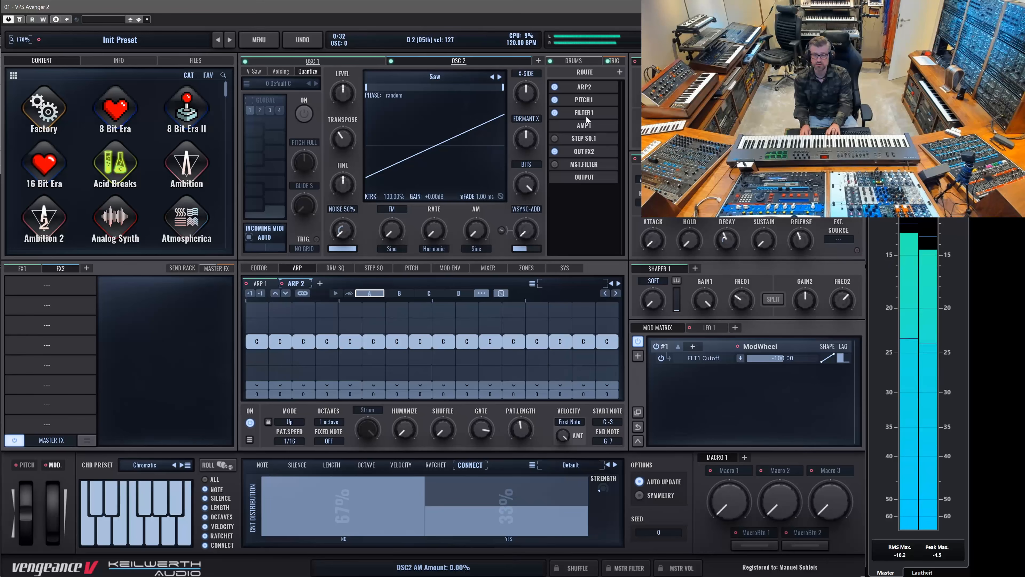
right_click(584, 124)
left_click(578, 189)
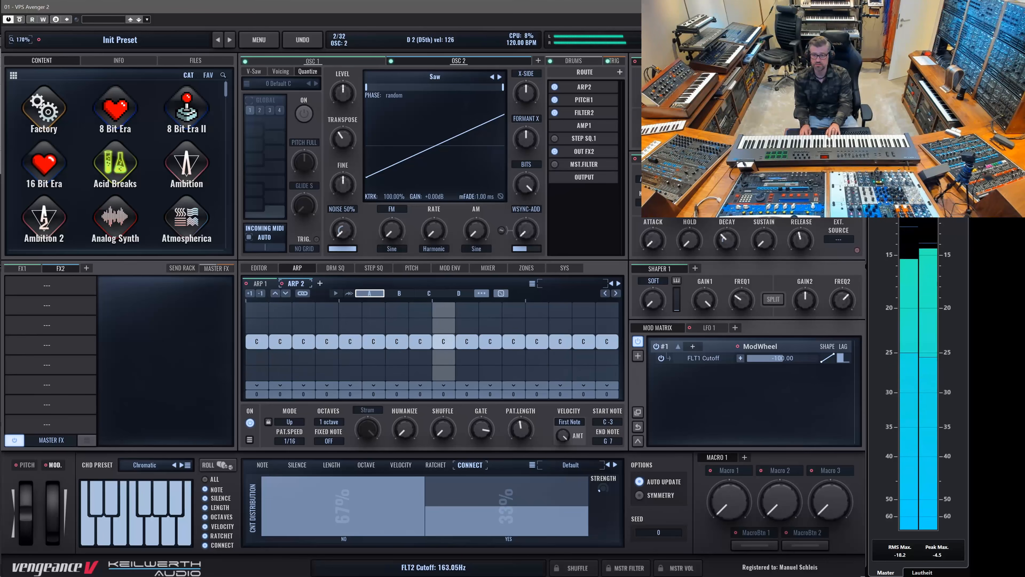
- Set OSC 2's MIDI Special voicing to Endless Sub Fade with the octave at 0
left_click(282, 71)
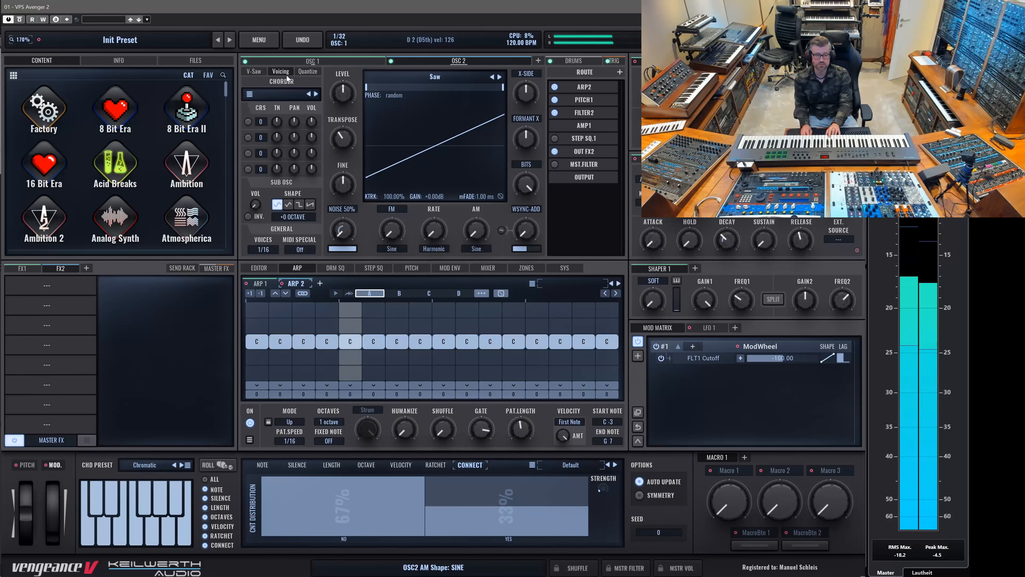
left_click(302, 250)
left_click(317, 276)
left_click(307, 305)
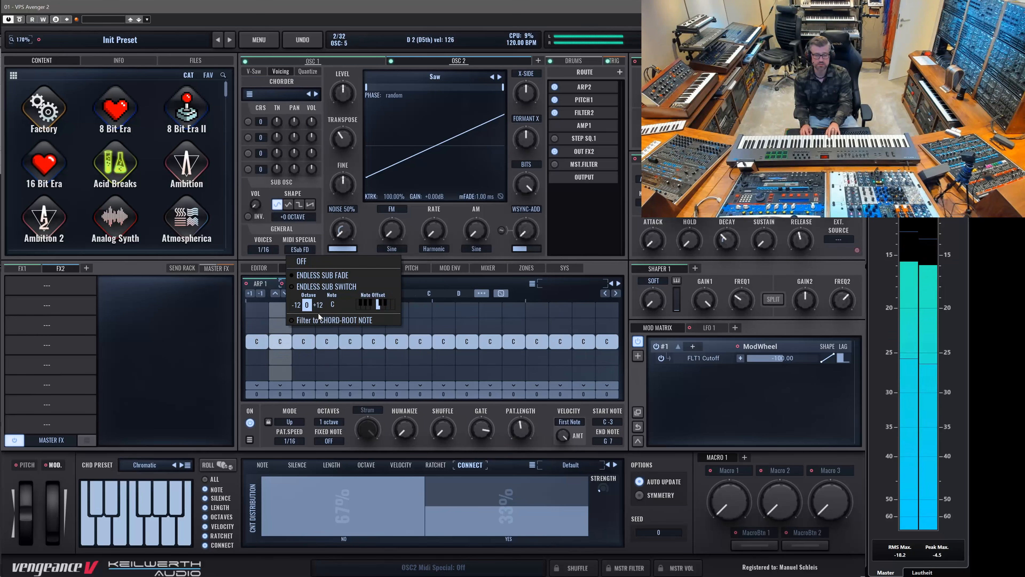
left_click(319, 229)
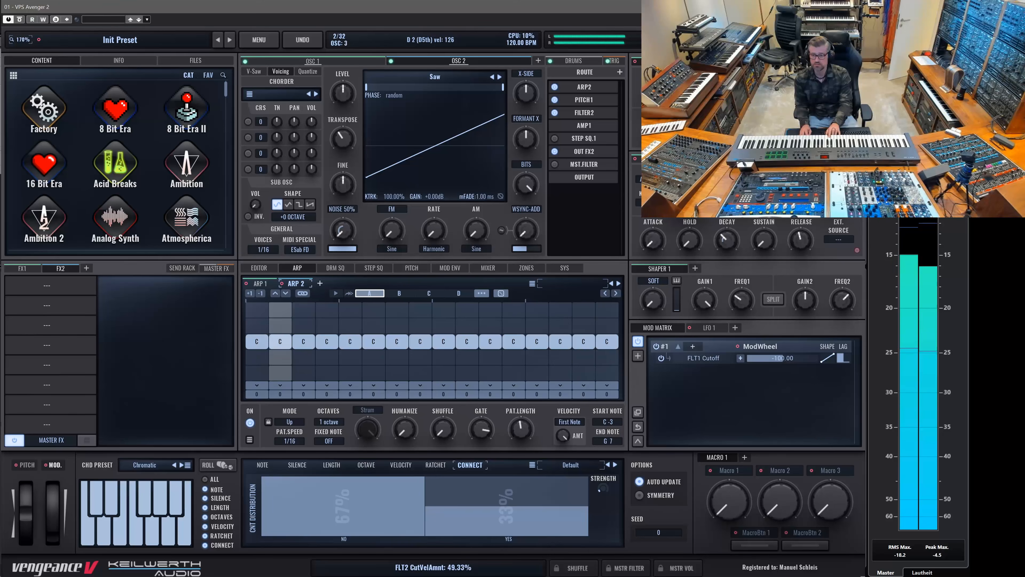
- Extend ARP 2's pattern length to 32 and fill the remaining steps with C notes
left_click_drag(520, 429, 521, 313)
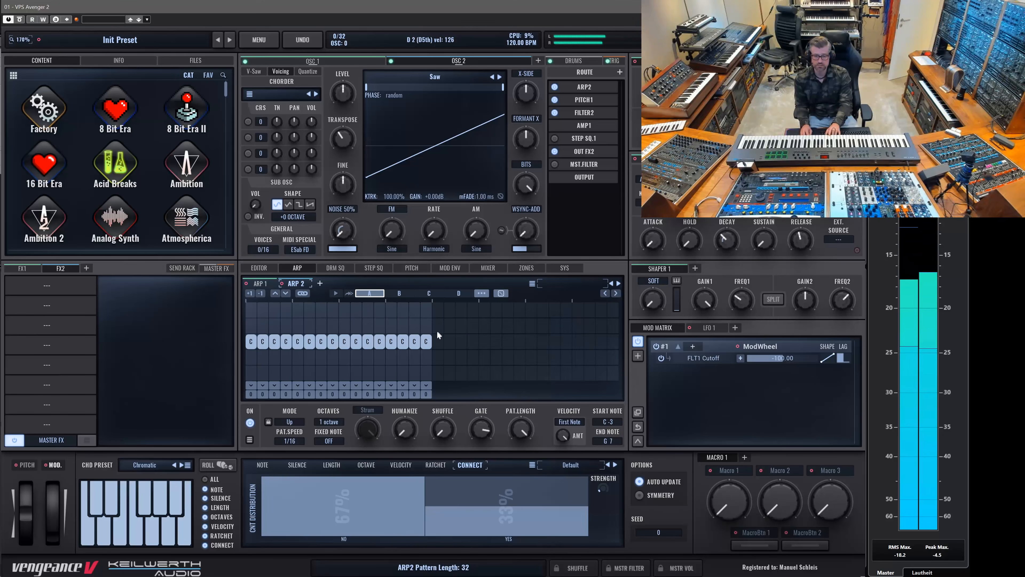
left_click_drag(433, 334, 617, 333)
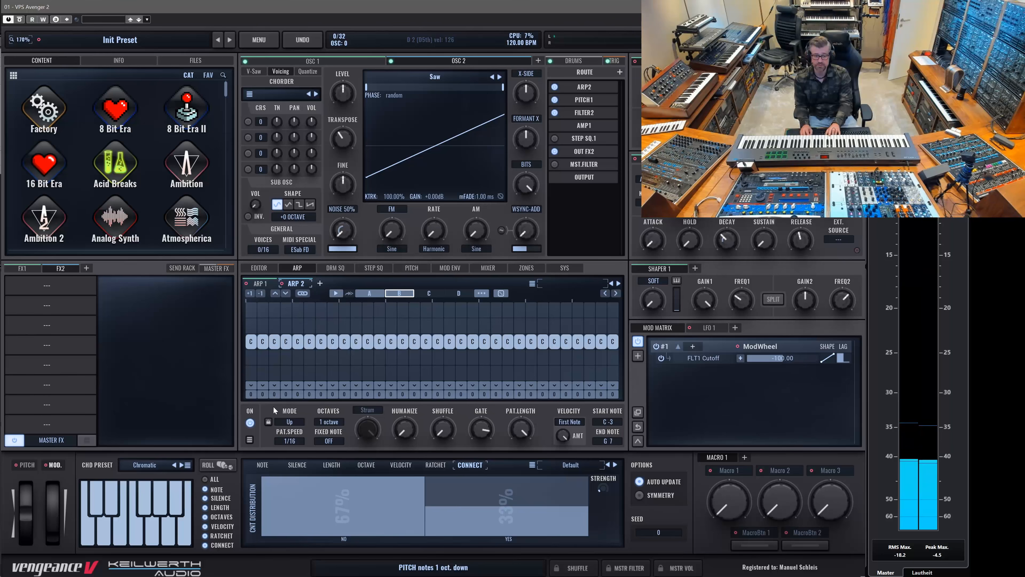
- Lower all notes of ARP 2's pattern B by four semitones to G#
left_click(260, 293)
left_click(260, 293)
left_click(261, 293)
left_click(260, 293)
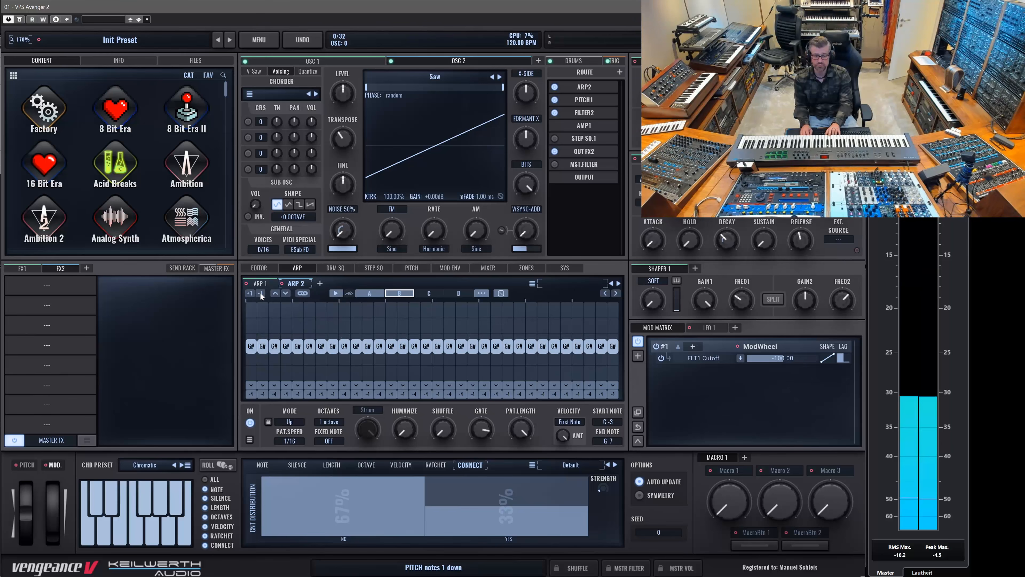
- Lower all notes of ARP 2's pattern C by two semitones, after trying octave shifts down and back up
left_click(427, 293)
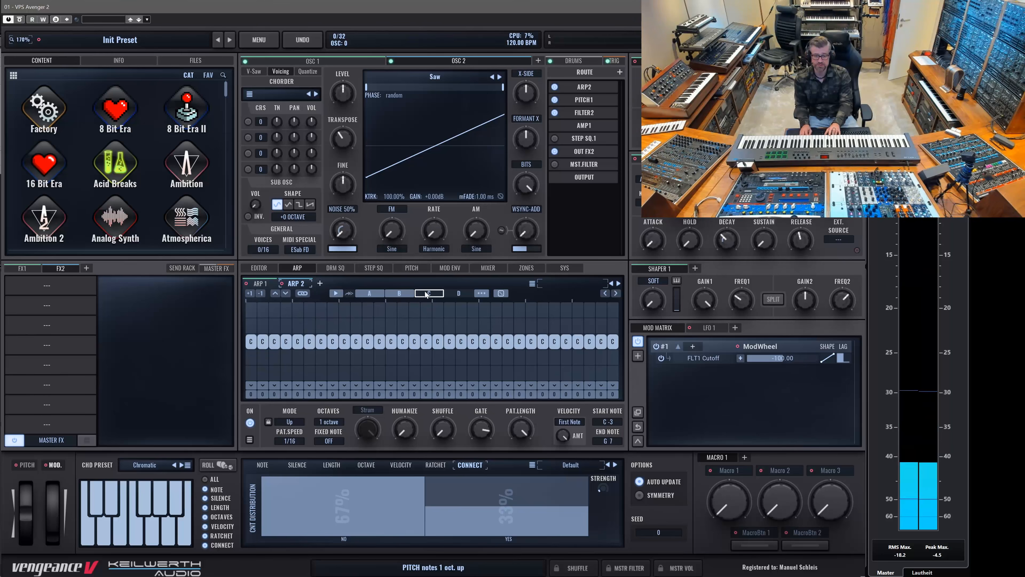
left_click(285, 294)
left_click(285, 294)
left_click(276, 293)
left_click(276, 294)
left_click(262, 293)
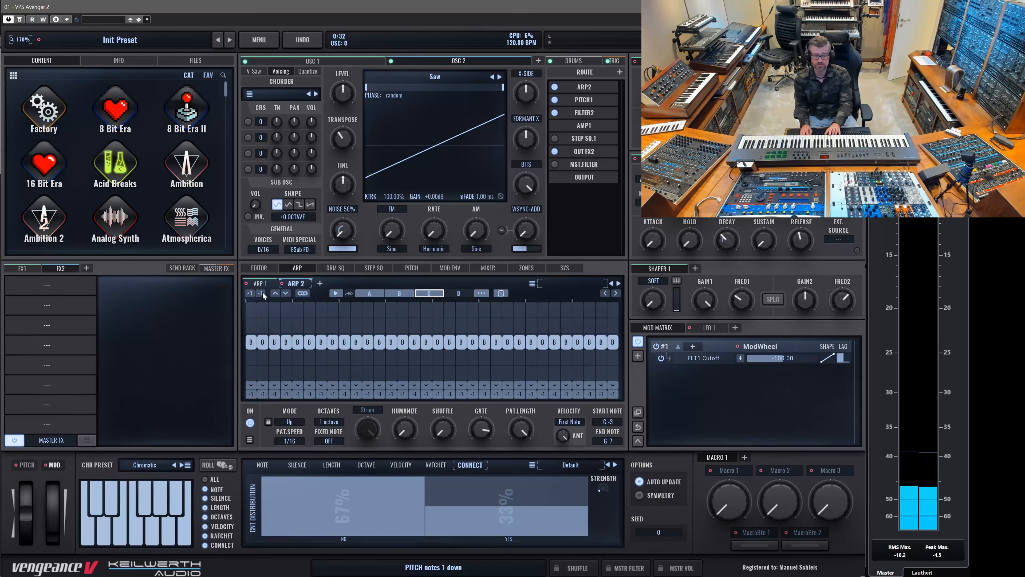
left_click(263, 294)
- Lower all notes of ARP 2's pattern D by seven semitones to F, and shift the notes of its last 16 steps upward
left_click(454, 294)
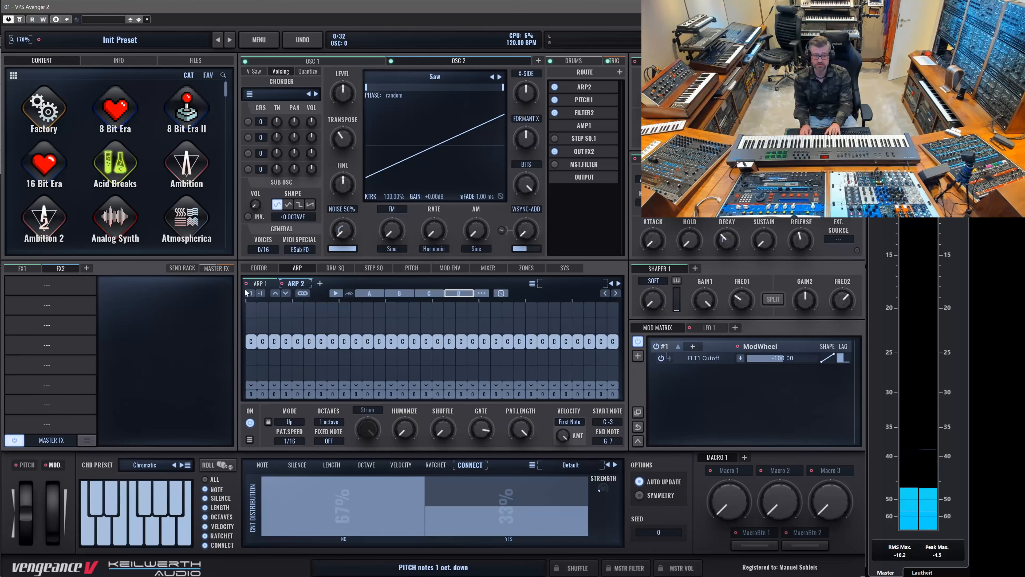
left_click(260, 294)
left_click(260, 294)
left_click(260, 294)
left_click(260, 294)
left_click(260, 294)
left_click(260, 294)
left_click(260, 294)
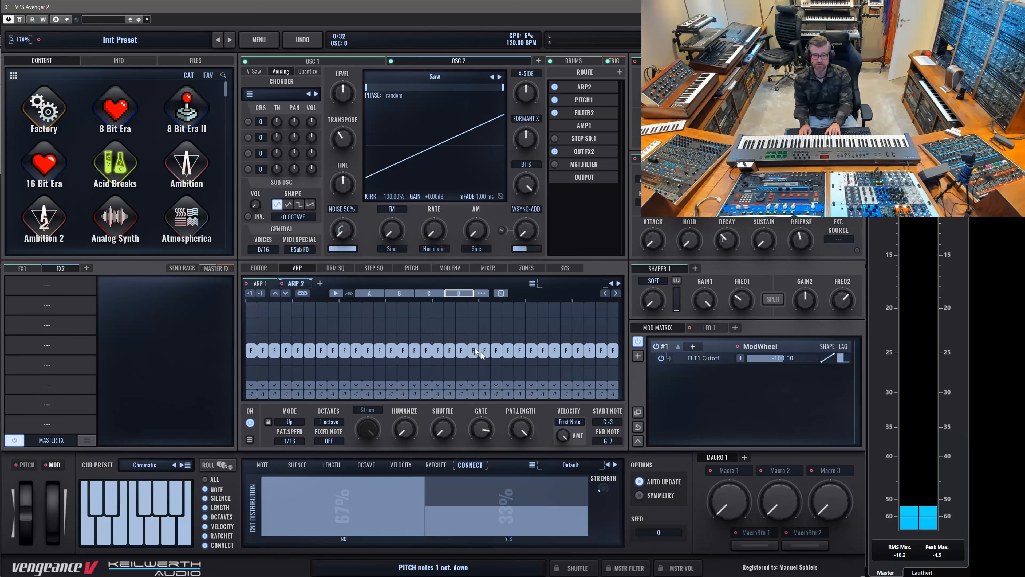
left_click_drag(446, 399, 728, 403)
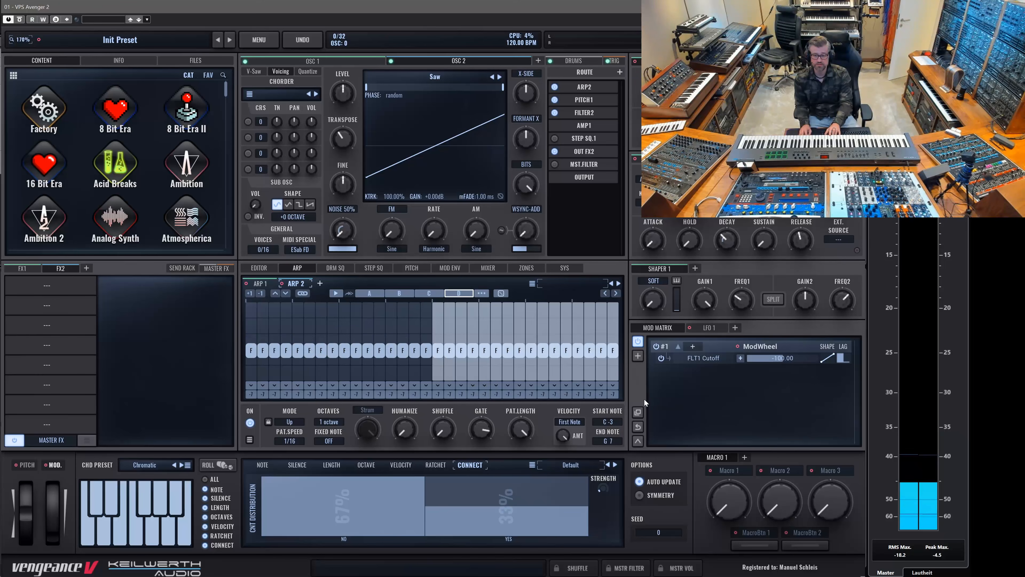
left_click_drag(627, 366, 628, 343)
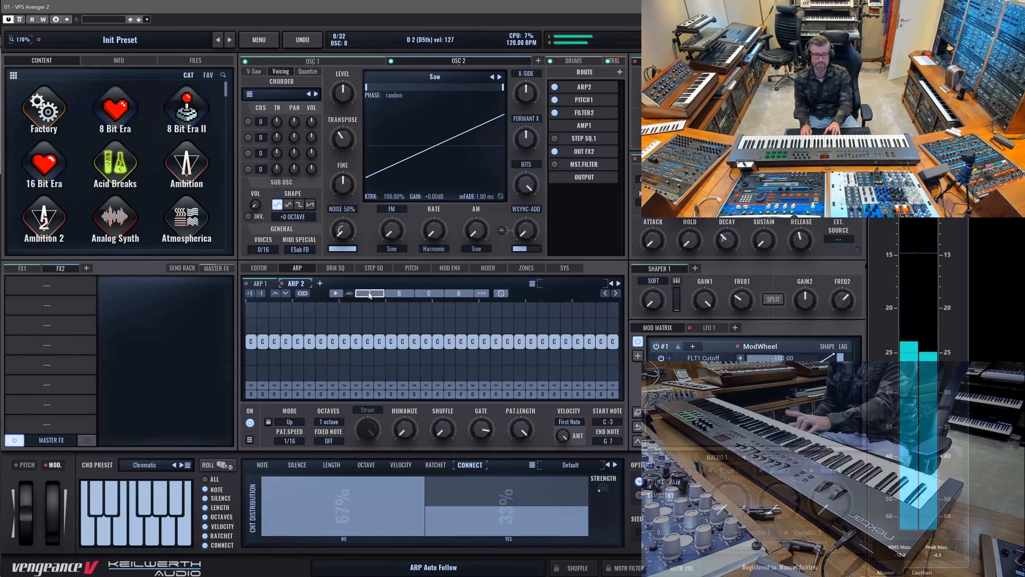
- Set OSC 1's transpose to +12 and bring up its FX1 rack and the ARP 1 pattern
left_click(347, 62)
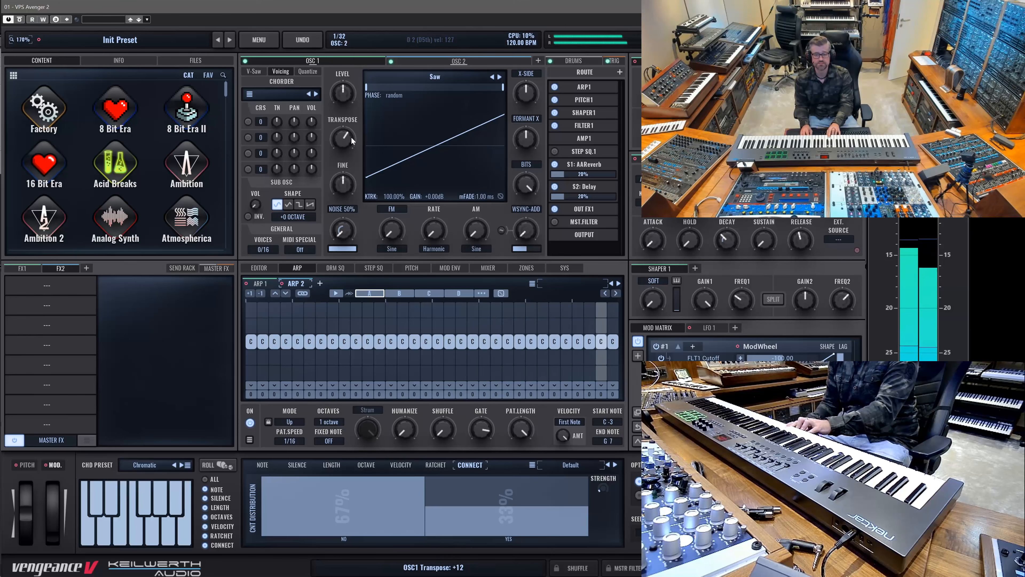
left_click(29, 268)
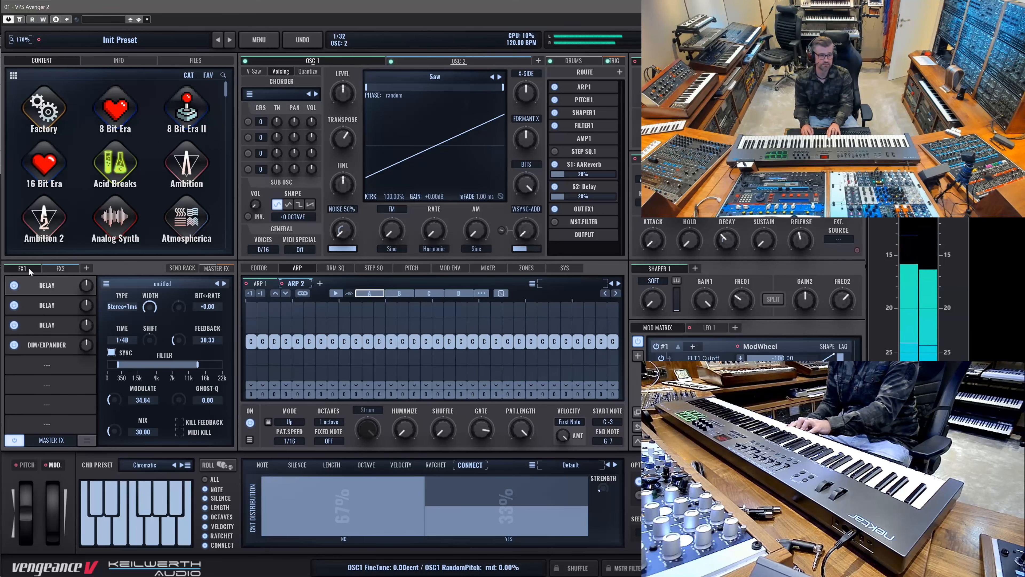
left_click(260, 283)
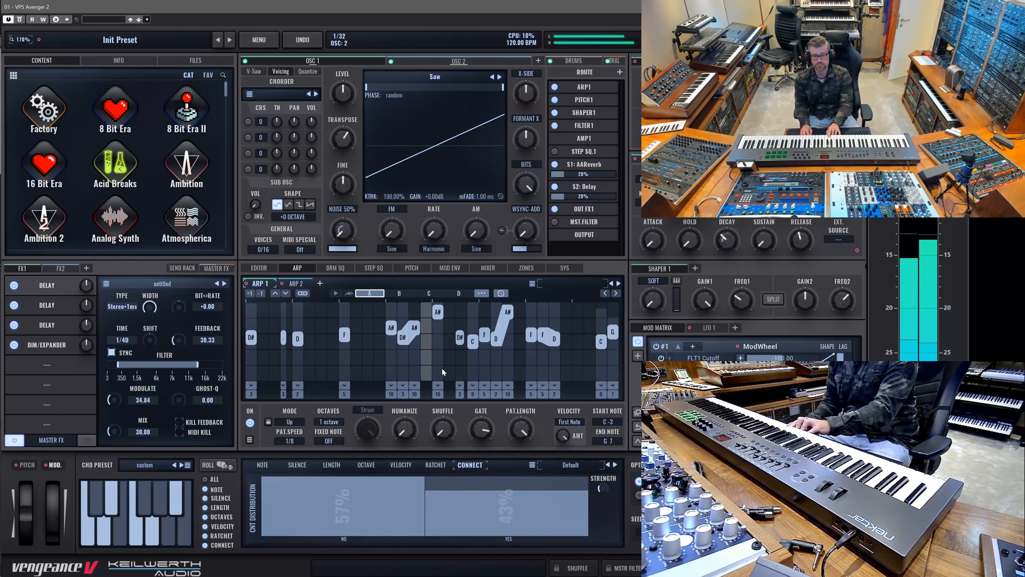
- Load the Trance 1 drumkit into the drum section
left_click(573, 61)
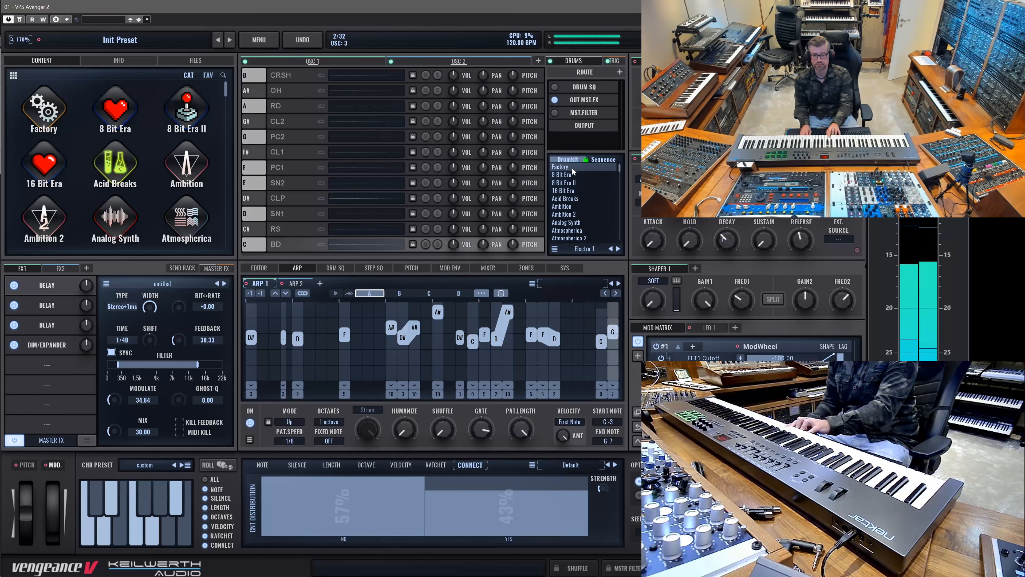
scroll(583, 182, "down", 10)
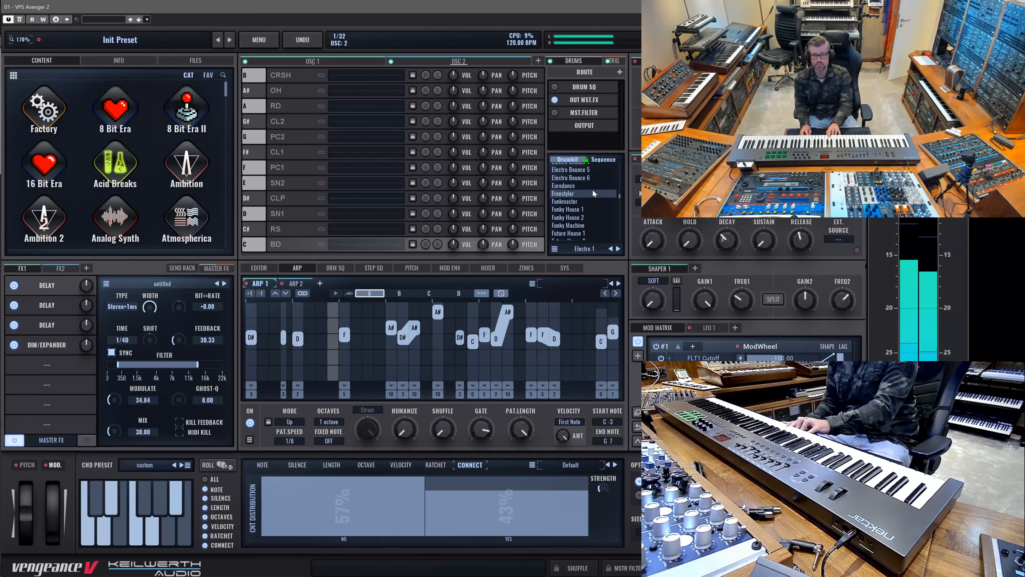
scroll(588, 198, "down", 12)
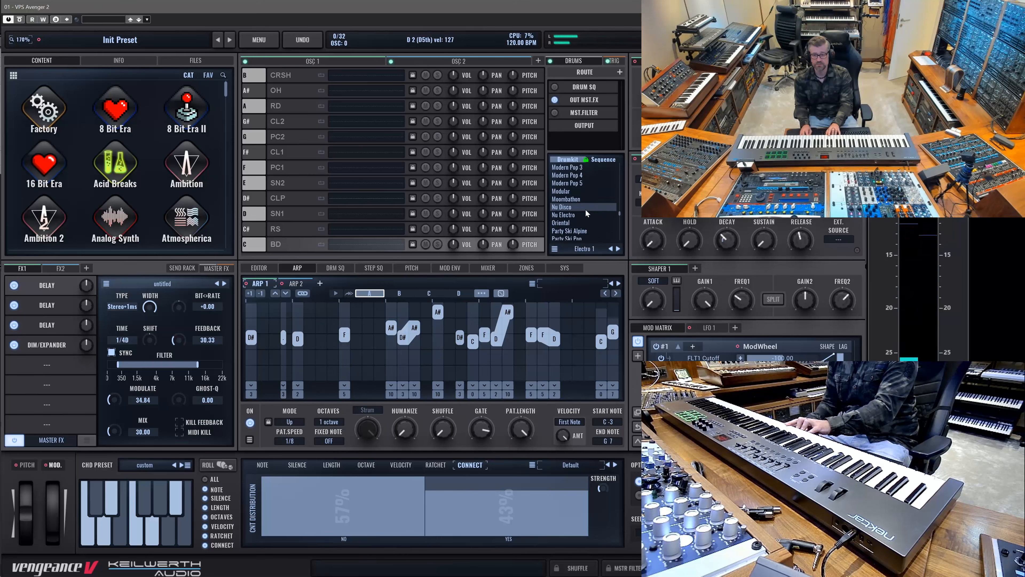
scroll(587, 213, "down", 7)
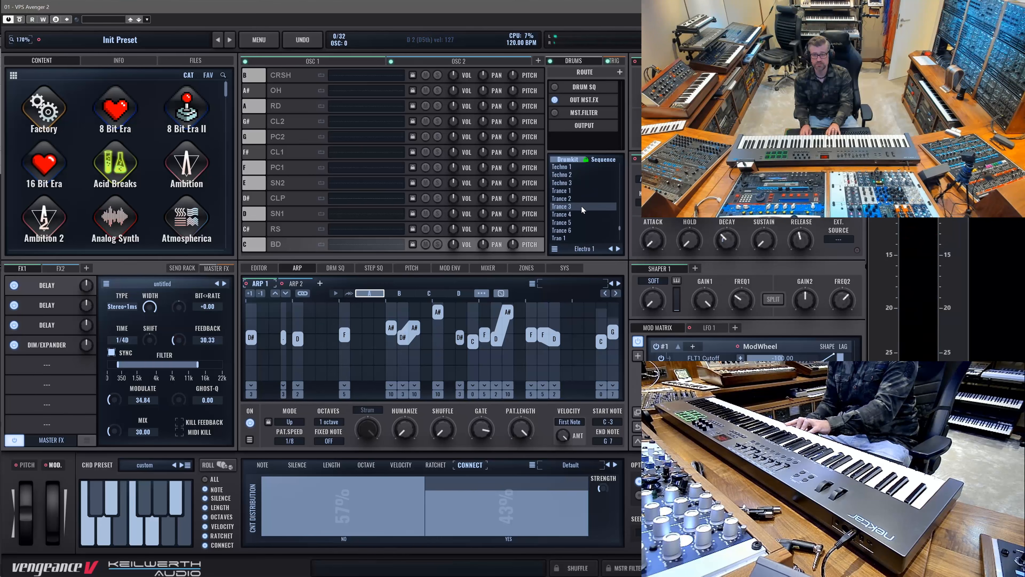
left_click(568, 191)
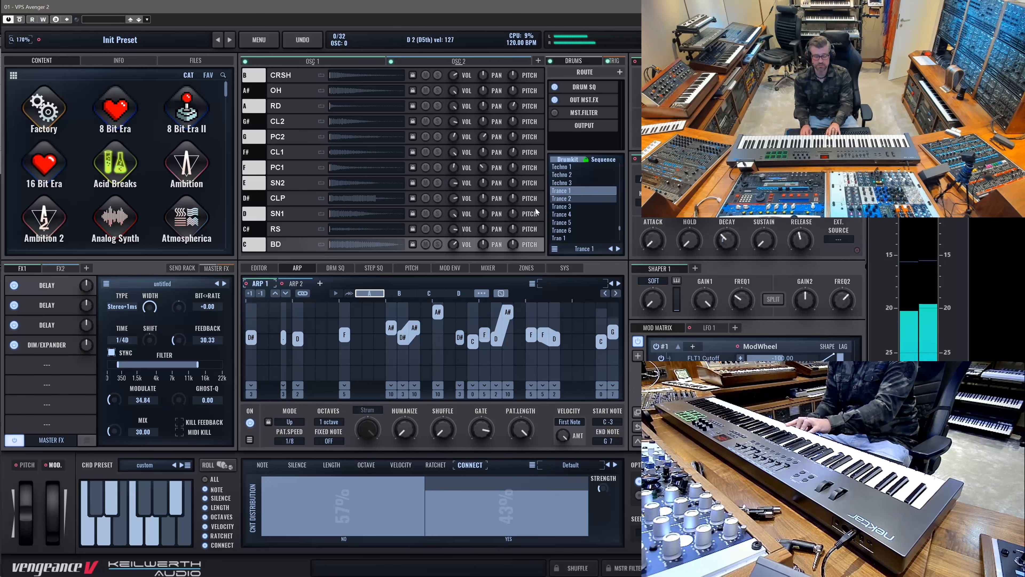
- Extend the drums' key zone to the upper end of the keyboard and return to the arpeggiator editor
left_click(526, 268)
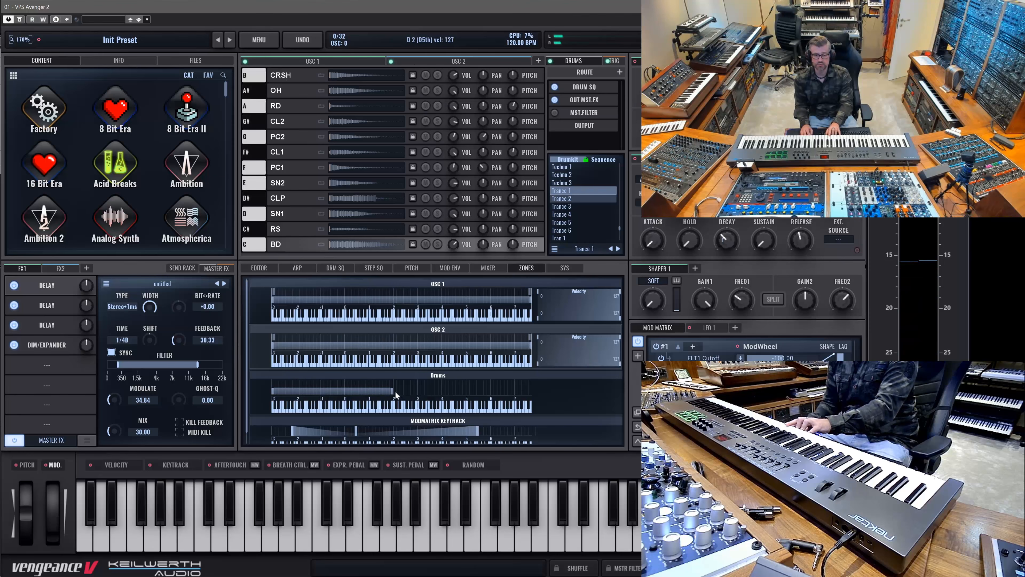
left_click_drag(394, 390, 532, 390)
left_click(303, 267)
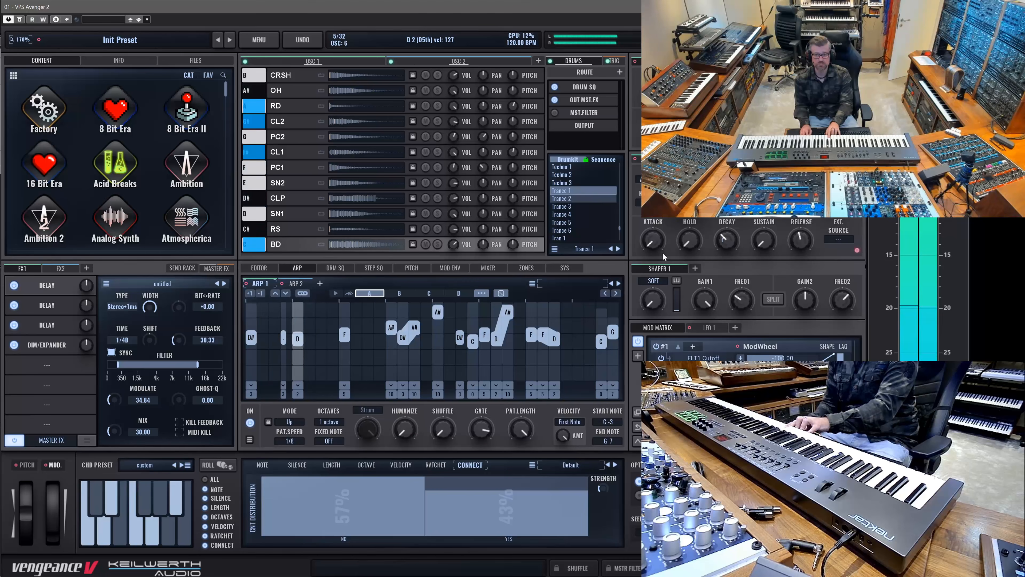
- Lower the drums' level in the mixer and switch the drumkit to Trance 4
left_click(524, 270)
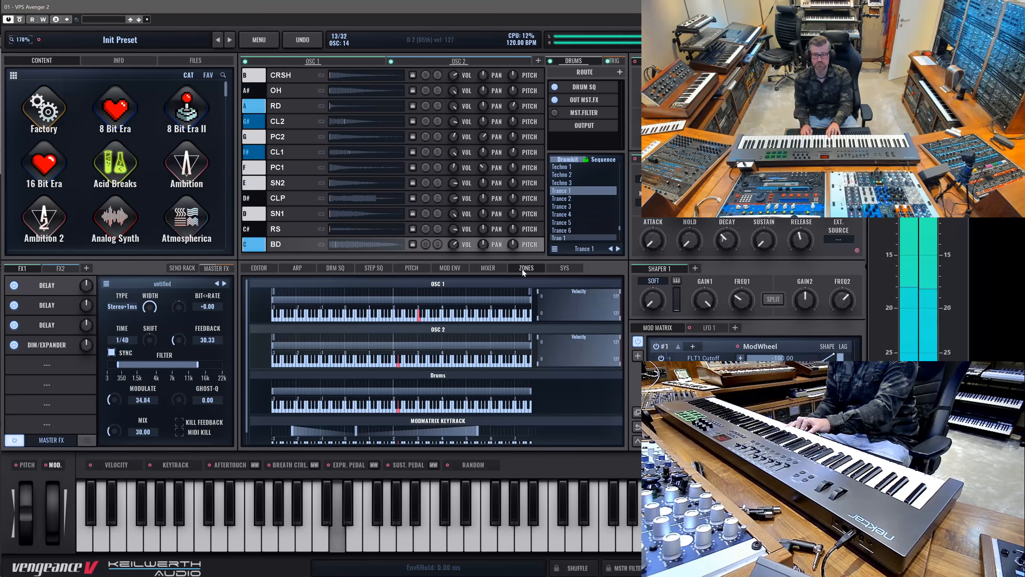
left_click(488, 267)
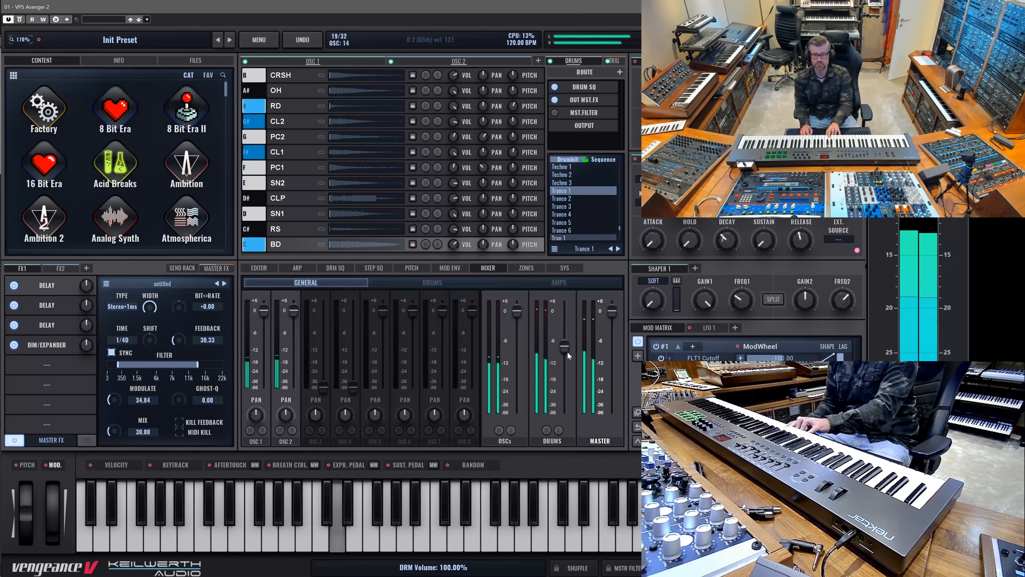
left_click(573, 213)
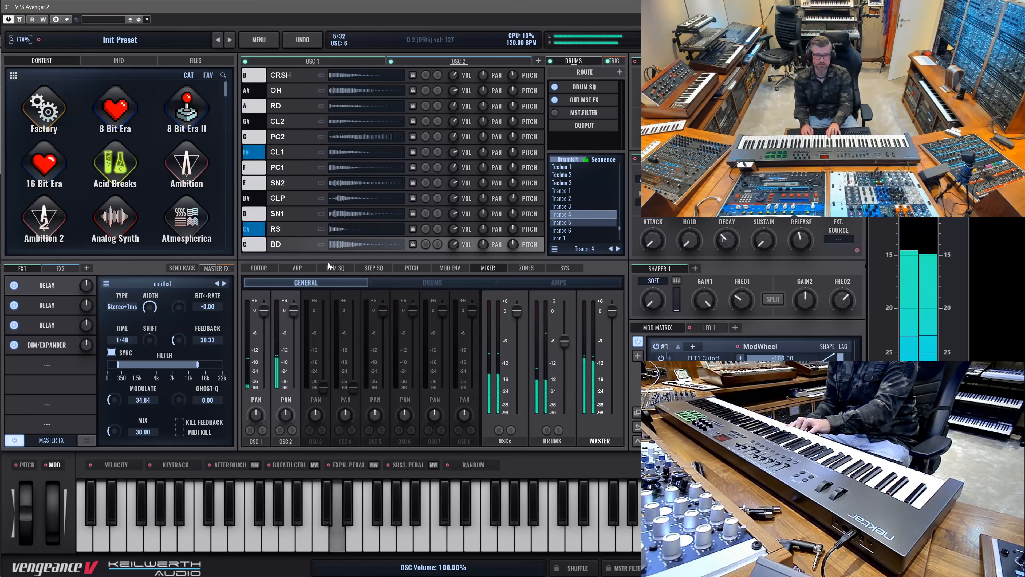
- Add a Mini-Chain effect to the last slot of FX1, synced to Seq. Start with its mix at 67.35
left_click(46, 425)
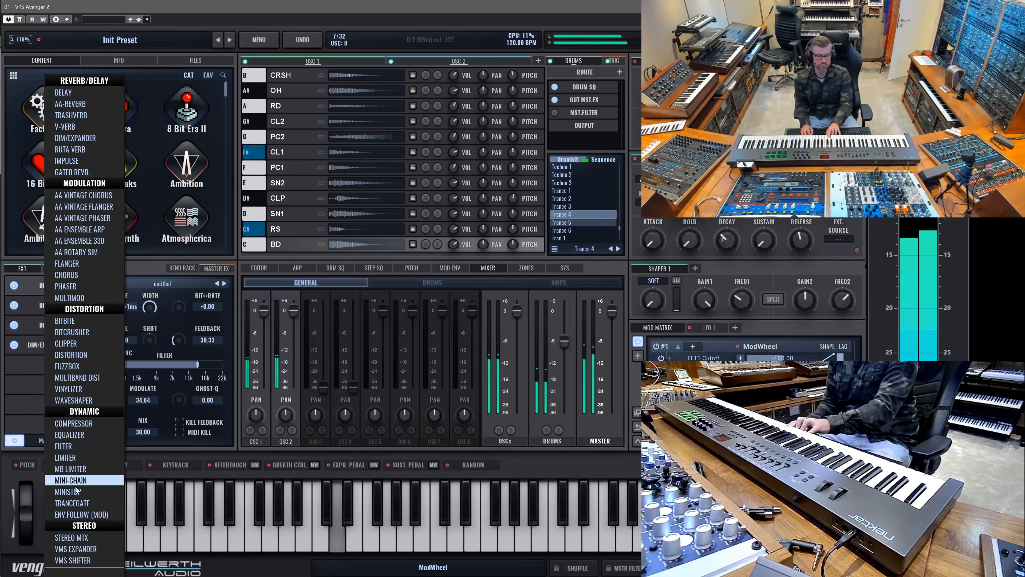
left_click(64, 487)
left_click(204, 432)
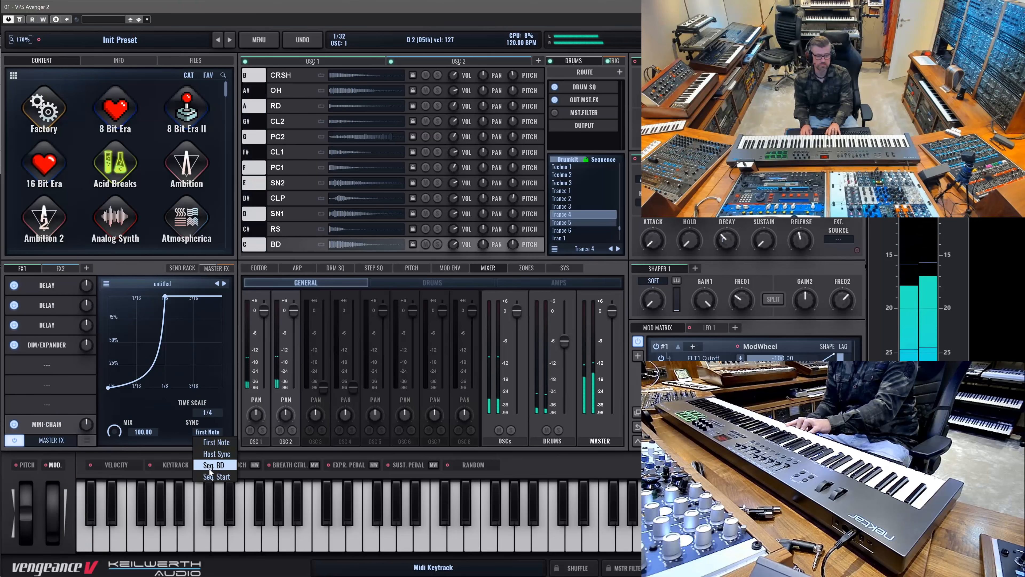
left_click(214, 476)
left_click_drag(115, 430, 122, 459)
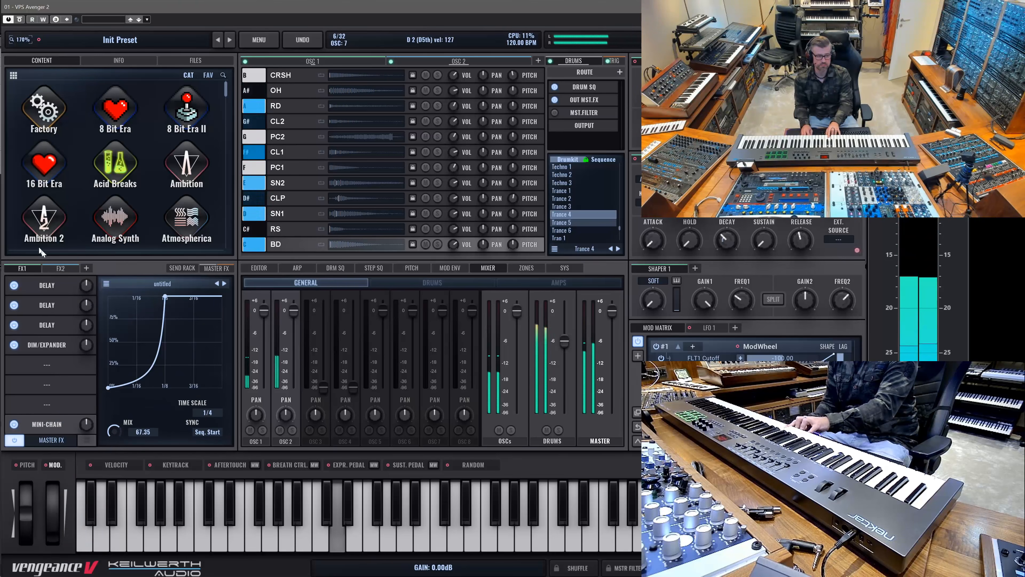
- Add a Mini-Chain effect to the last slot of FX2, synced to Seq. Start with its mix at 62.35
left_click(60, 269)
left_click(47, 416)
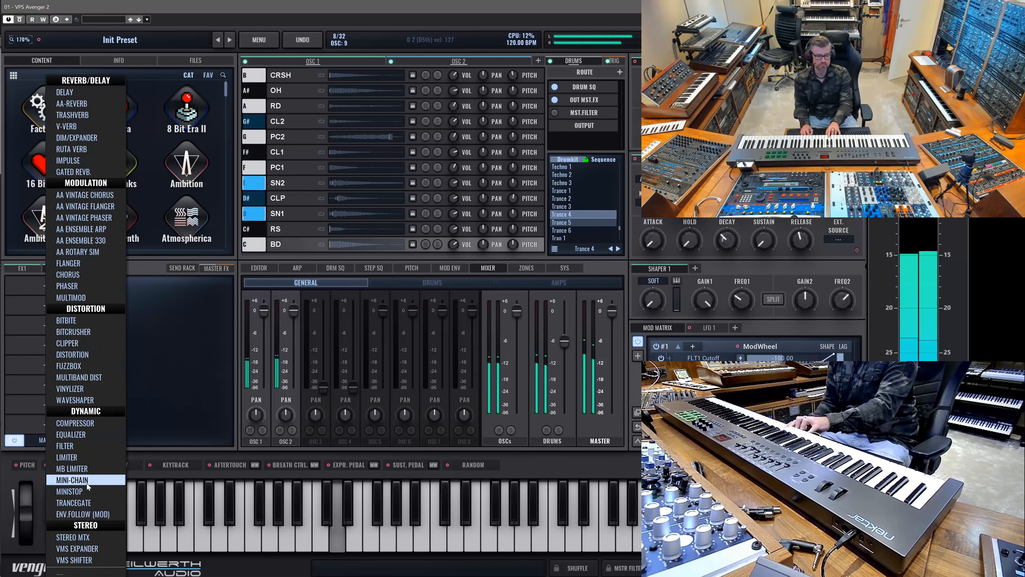
left_click(86, 483)
left_click(207, 432)
left_click(212, 476)
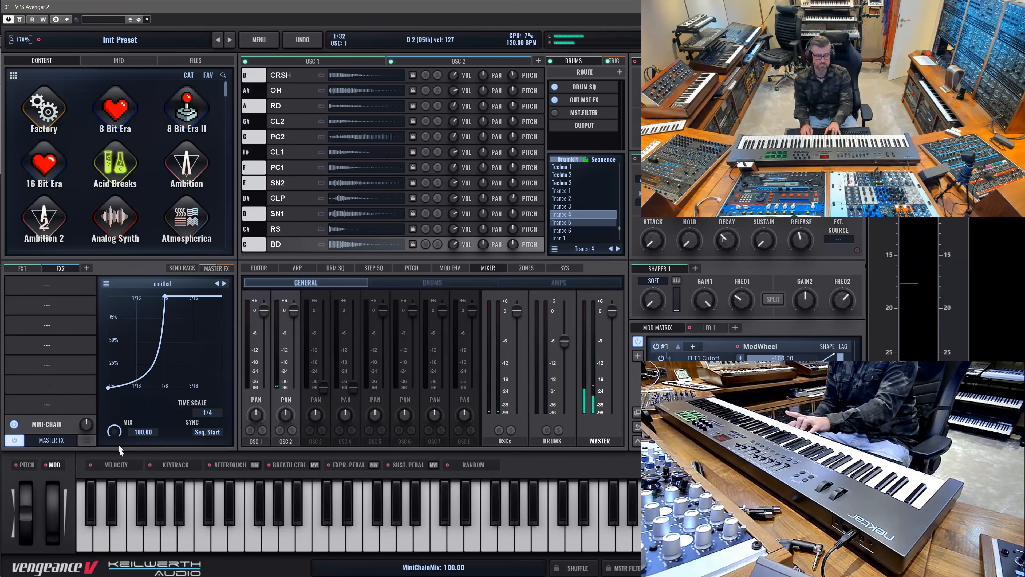
left_click_drag(113, 433, 133, 472)
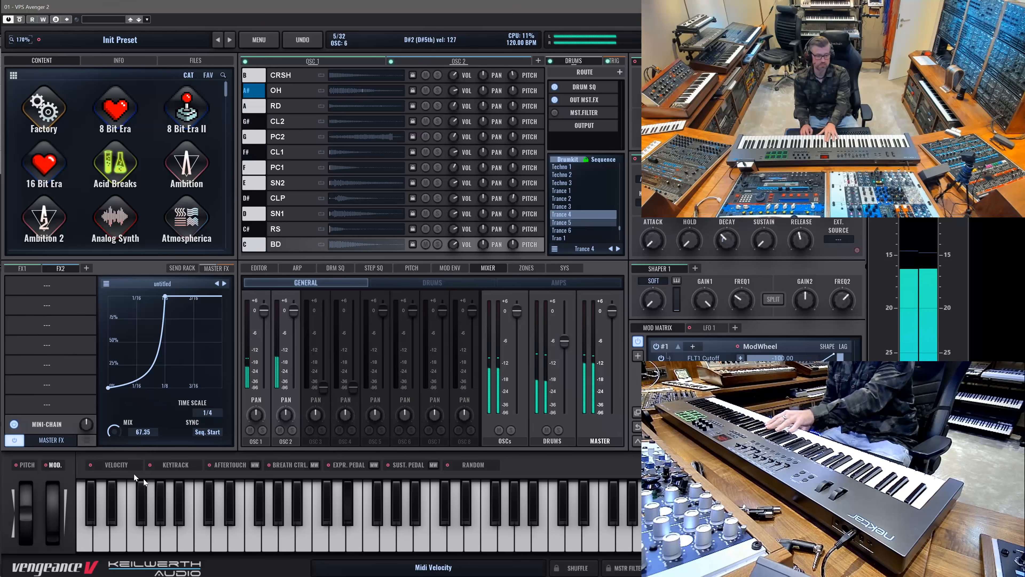
left_click_drag(114, 430, 115, 437)
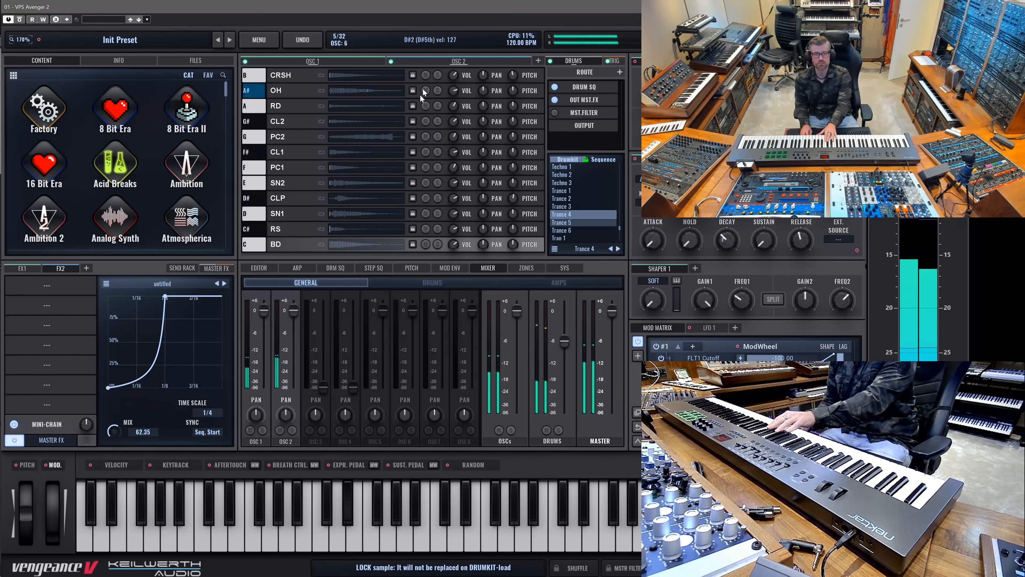
- Roll several new random patterns for ARP 1 on OSC 1 and set its pattern speed to 1/16
left_click(454, 60)
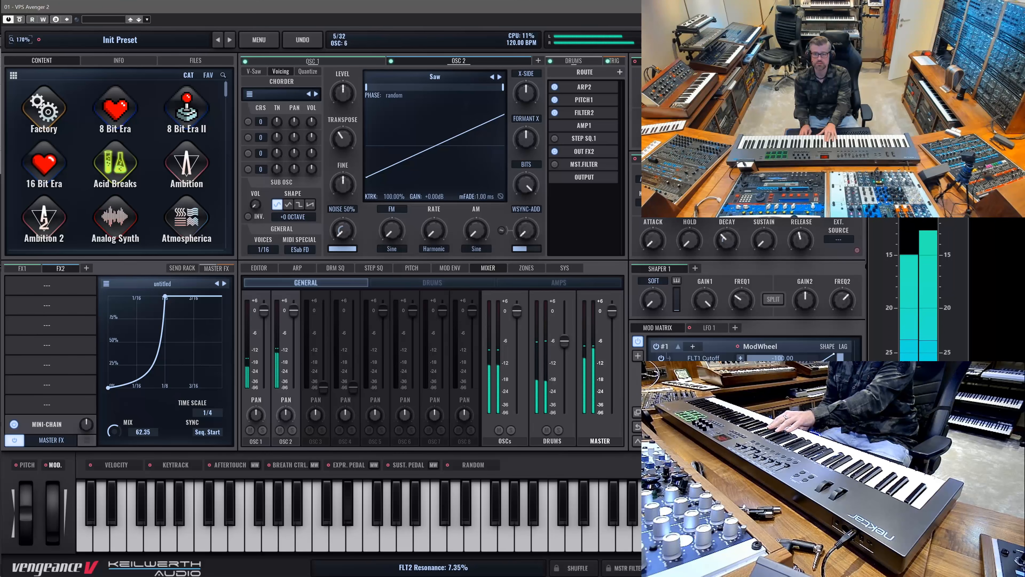
left_click(309, 61)
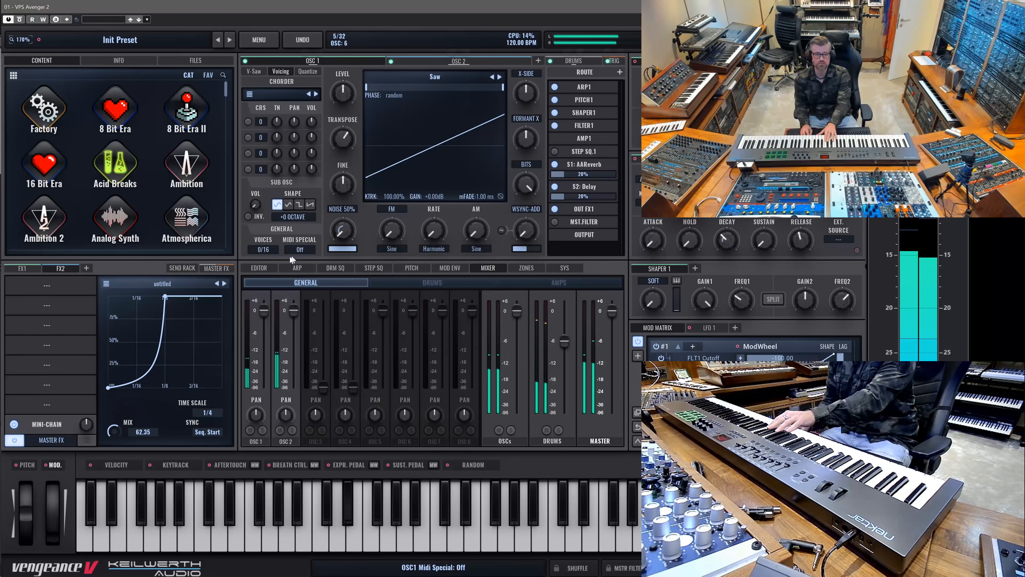
left_click(298, 268)
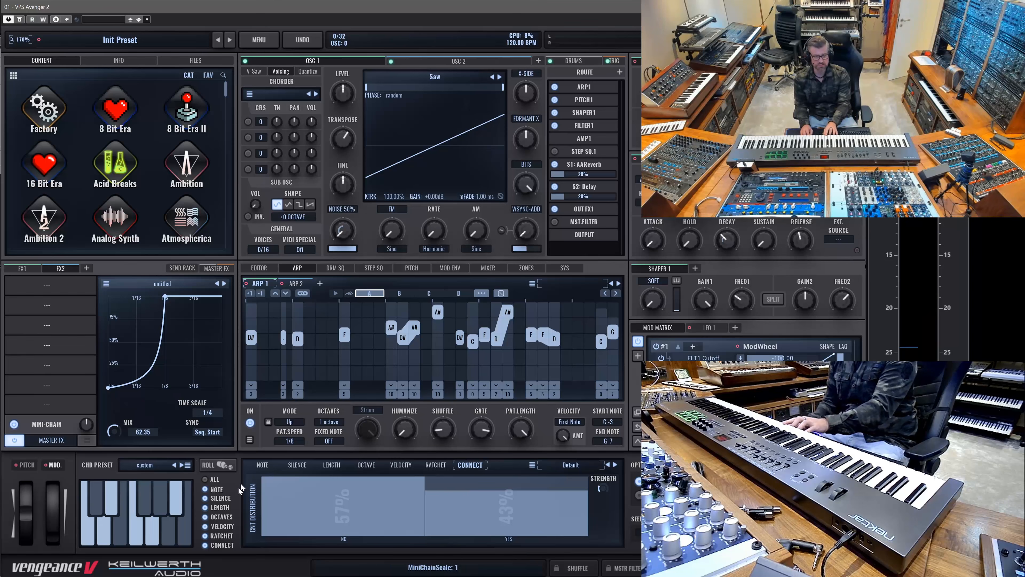
left_click(208, 465)
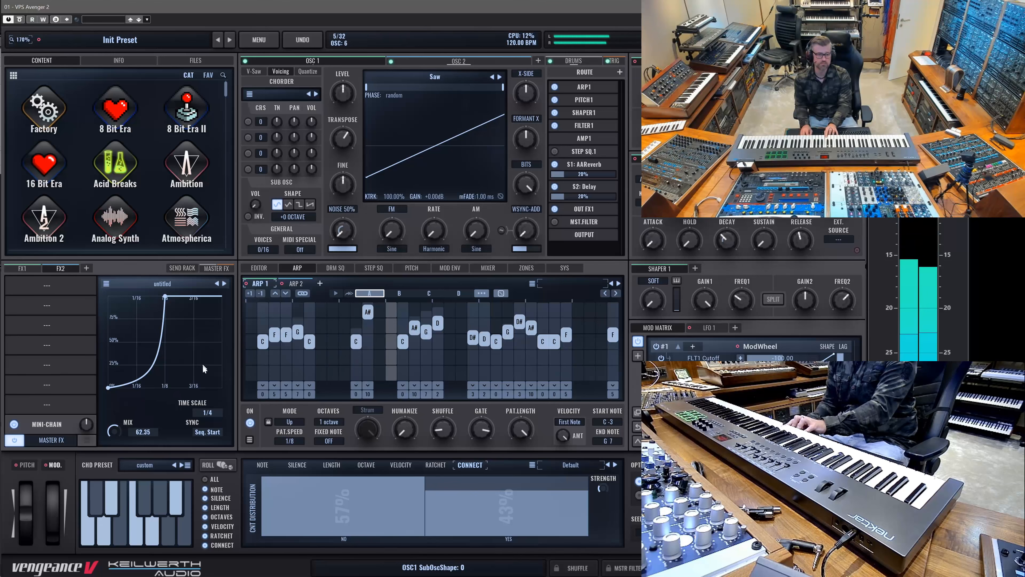
left_click(216, 466)
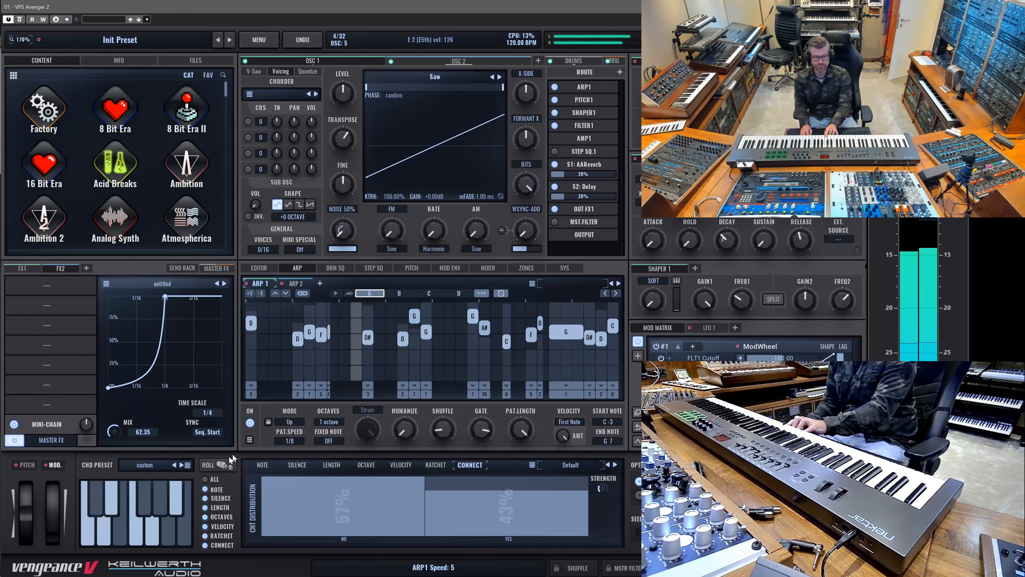
left_click(226, 465)
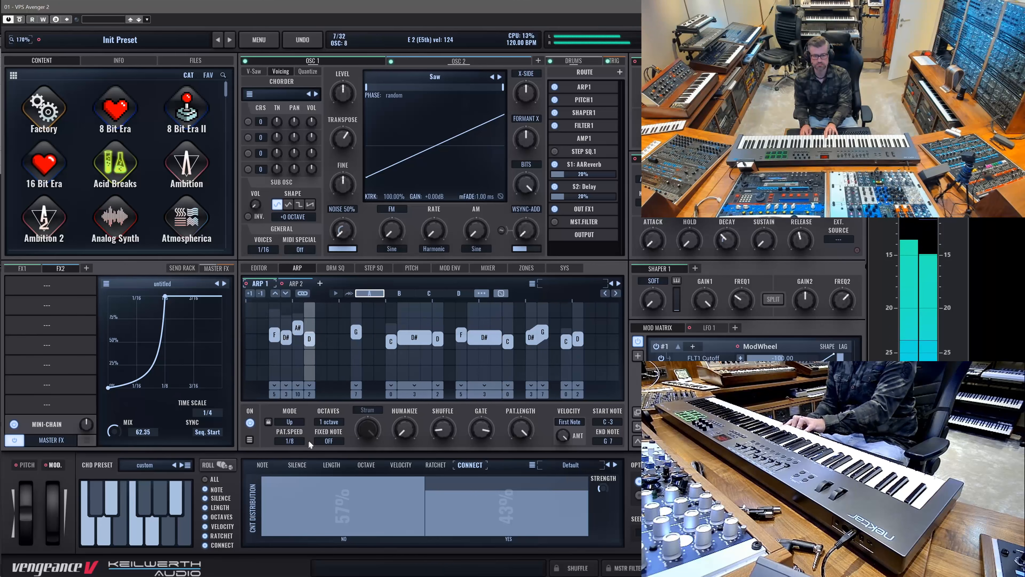
left_click(224, 465)
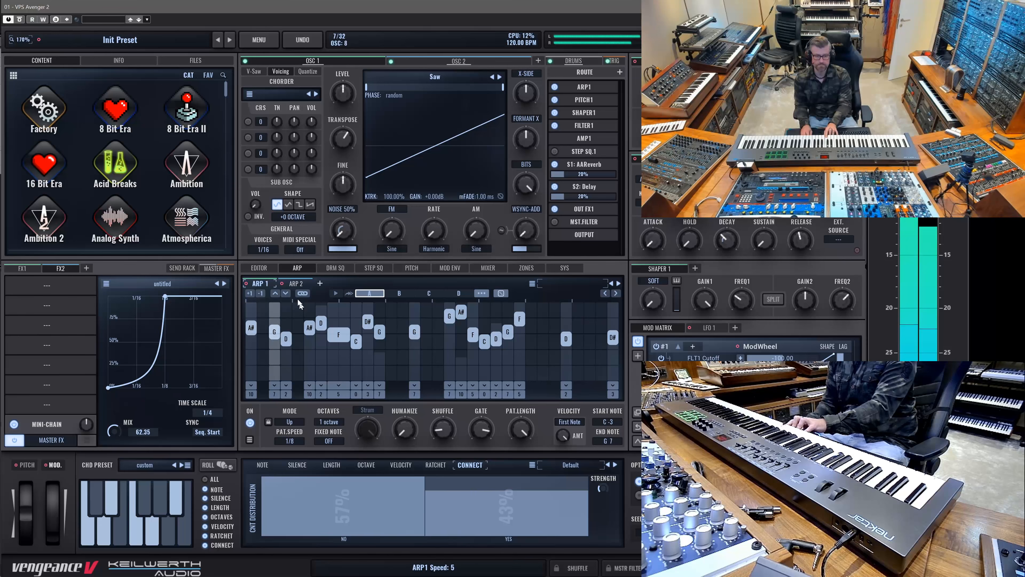
left_click(295, 442)
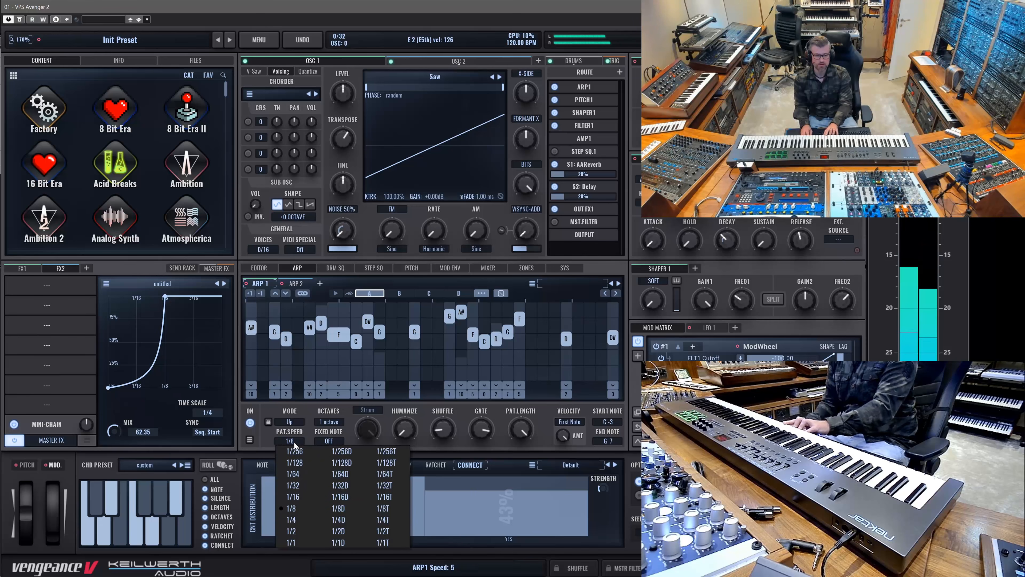
left_click(298, 498)
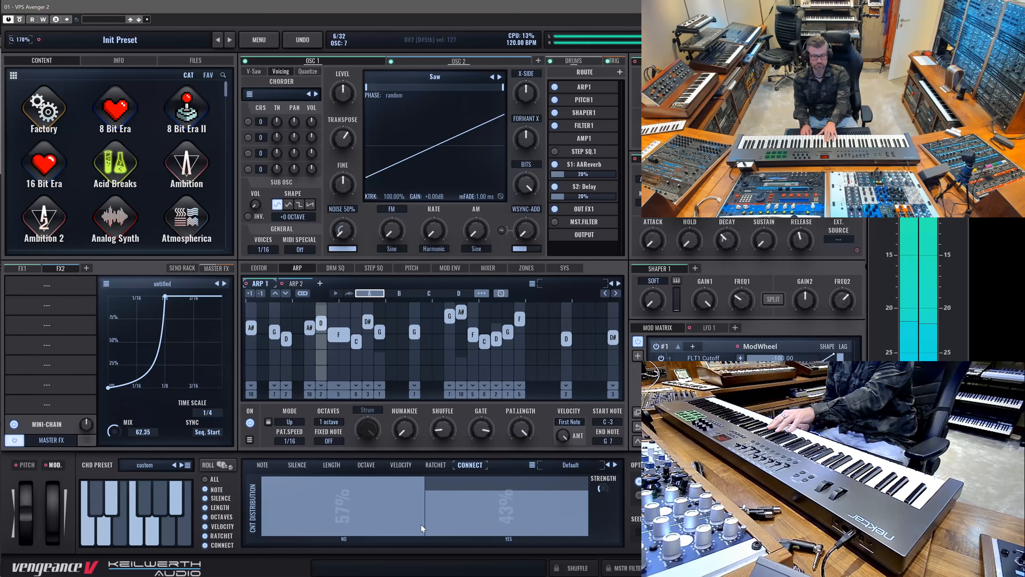
- Raise the FX1 Mini-Chain mix to 88.24 and detune the voices of OSC 1's V-Saw
left_click(22, 268)
left_click_drag(113, 437, 113, 434)
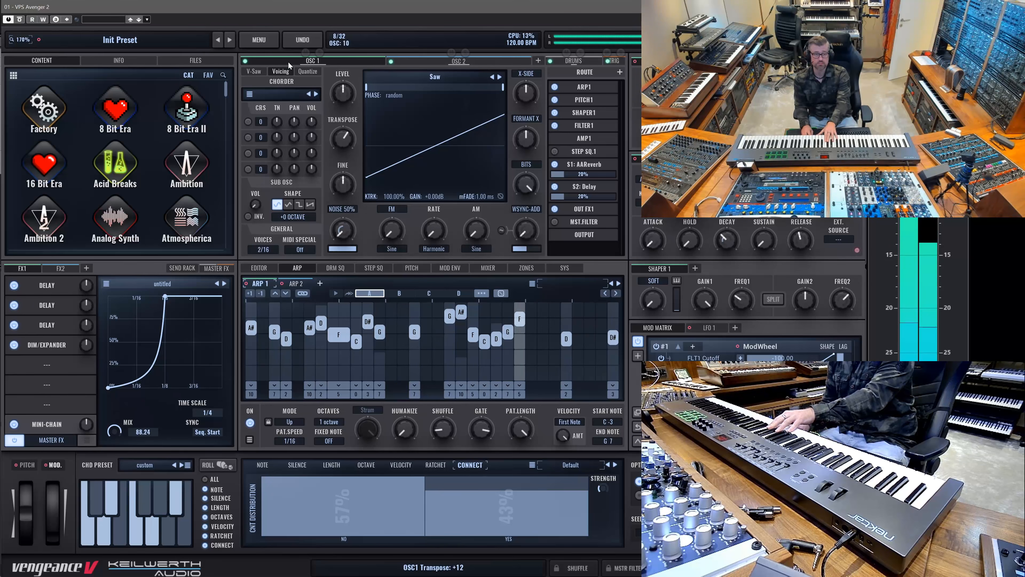
left_click(251, 72)
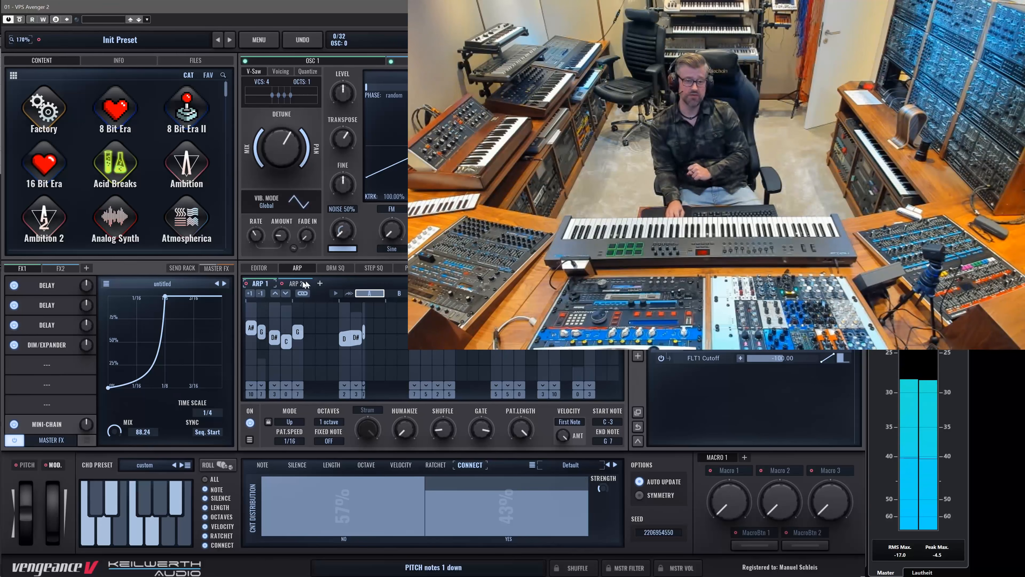
- Initialize the preset and turn on OSC 1's pitch quantizer
left_click(258, 41)
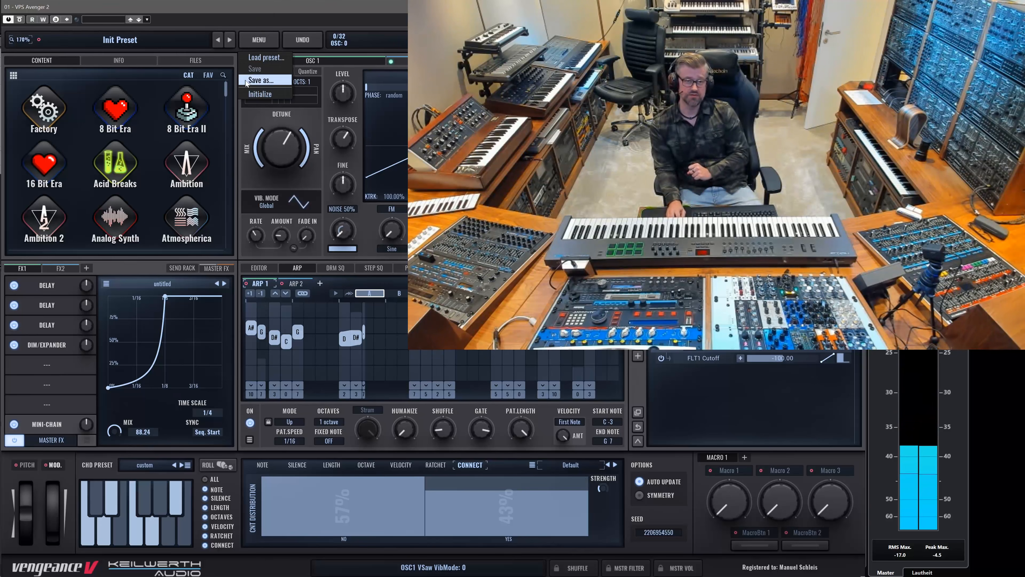
left_click(262, 95)
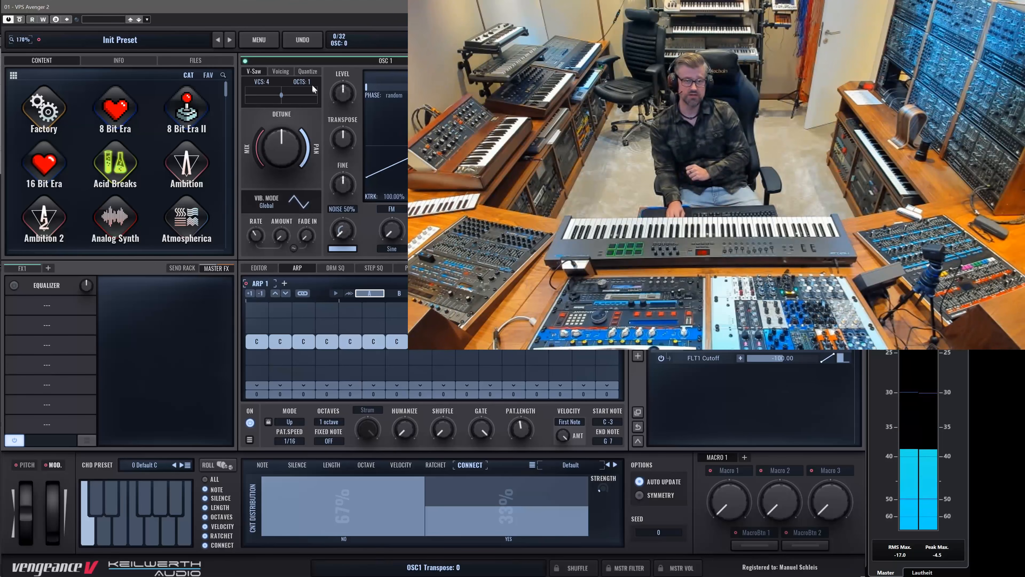
left_click(305, 71)
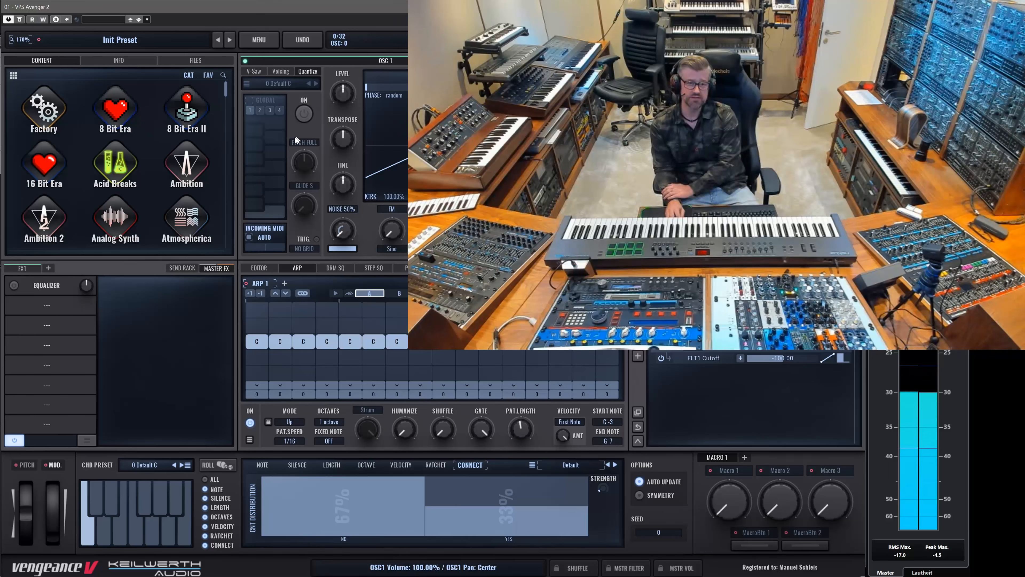
left_click(303, 114)
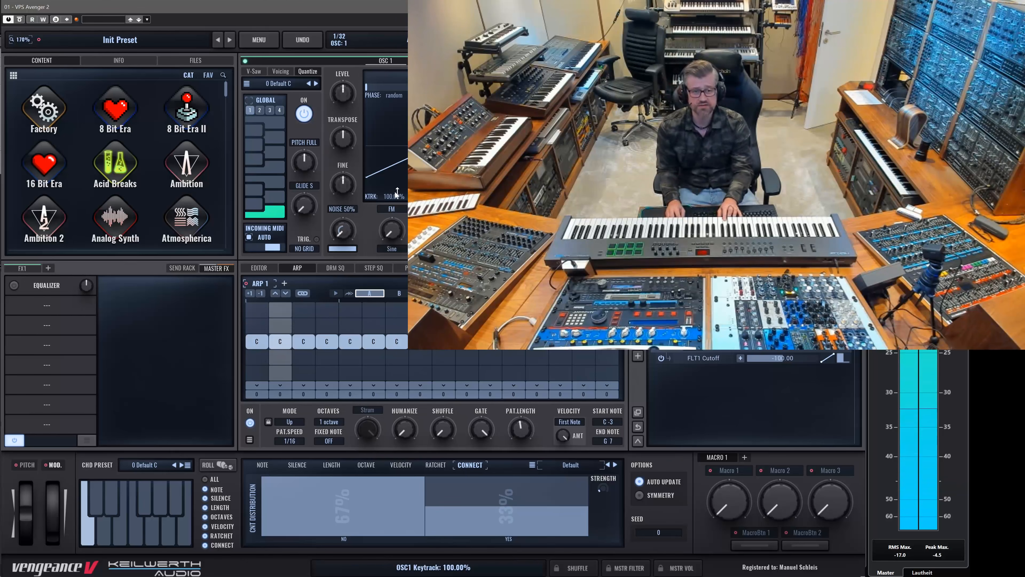
- Enable additional scale notes in OSC 1's quantizer and adjust its pitch up and down
left_click(255, 135)
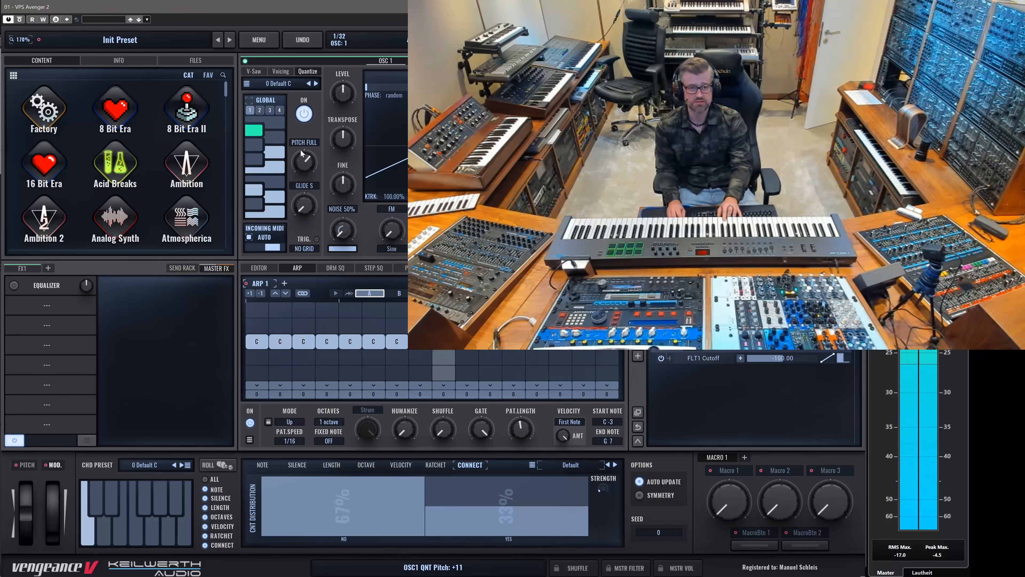
left_click_drag(301, 153, 317, 130)
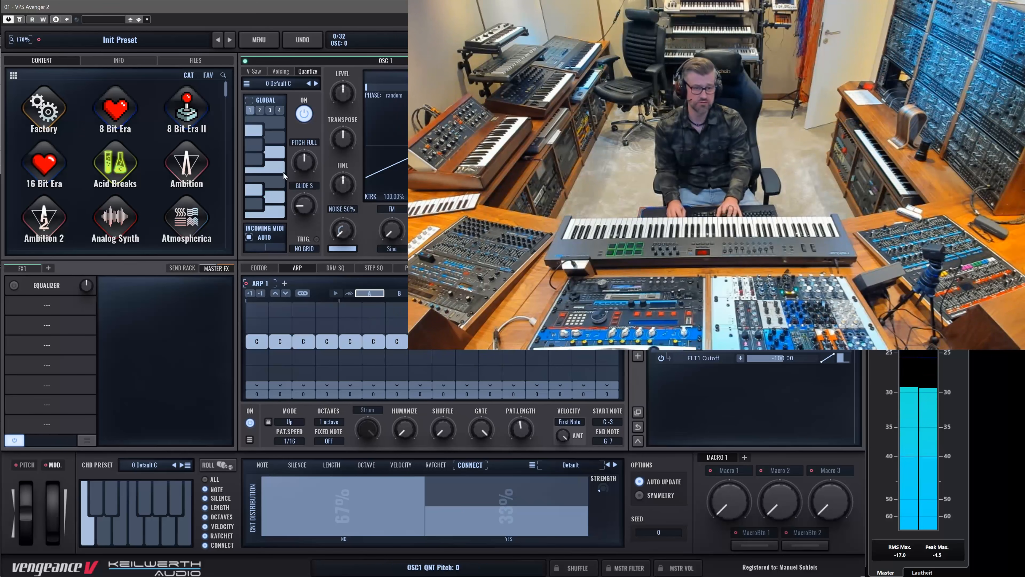
mouse_move(305, 155)
left_mouse_down()
mouse_move(310, 146)
mouse_move(324, 268)
left_mouse_up()
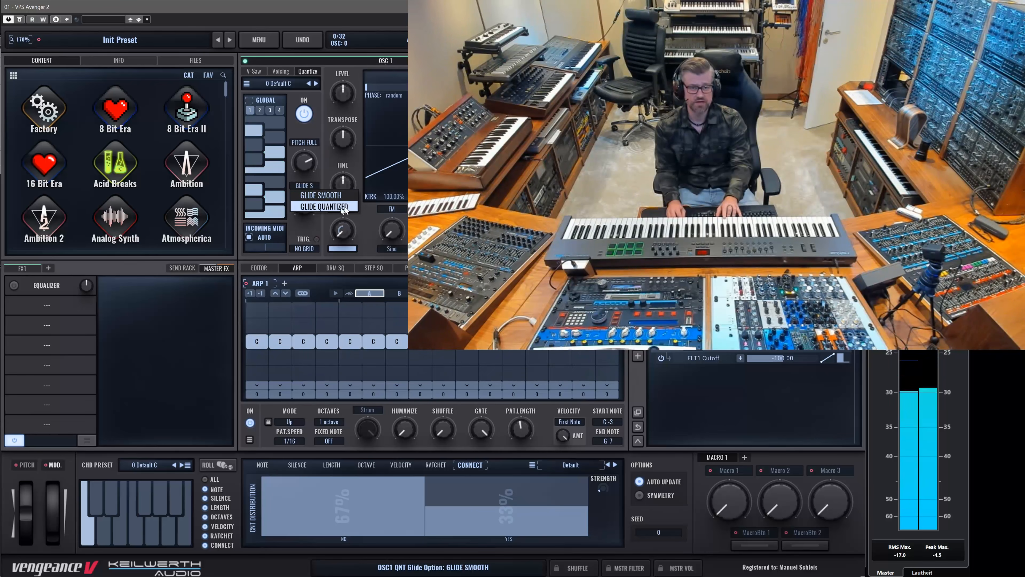
- Try OSC 1's pitch quantizer in GLIDE QUANTIZED mode while sweeping its pitch up and down
left_click(322, 206)
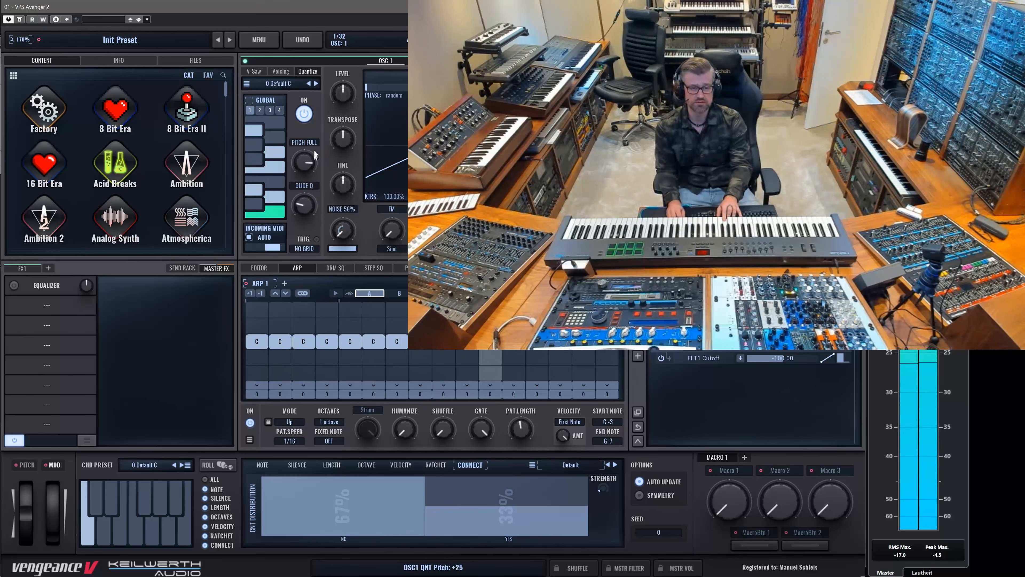
left_click_drag(315, 154, 319, 201)
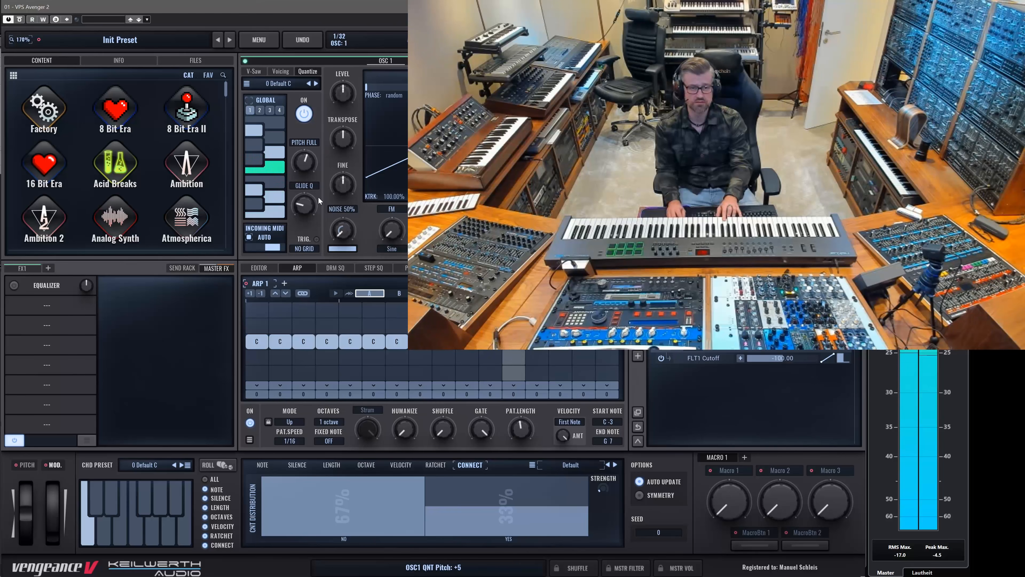
mouse_move(307, 165)
left_mouse_down()
mouse_move(319, 214)
mouse_move(323, 167)
left_mouse_up()
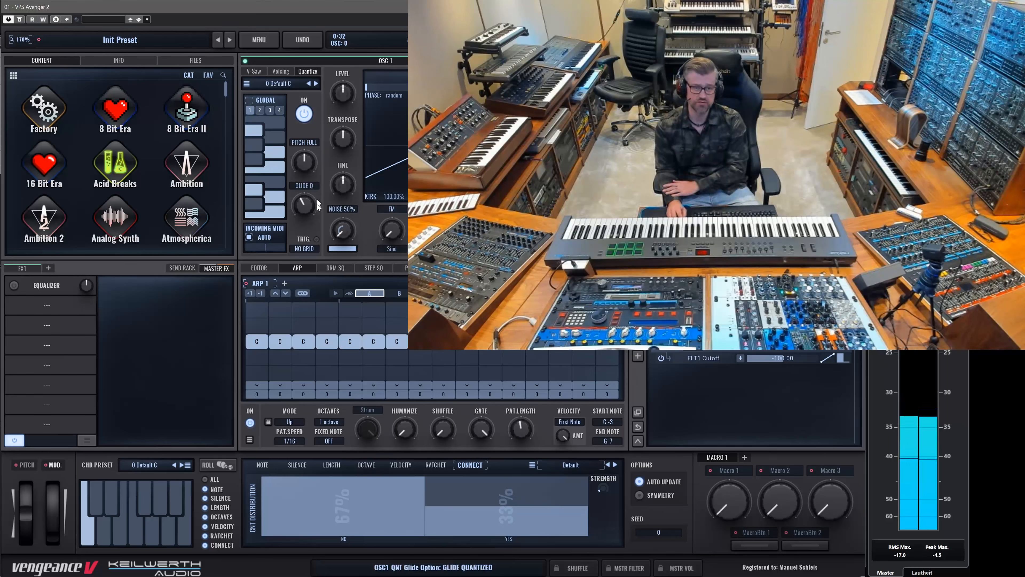
- Reset the quantizer's glide to GLIDE SMOOTH at its minimum amount and keep the trigger grid on NO GRID
left_click_drag(309, 242, 309, 260)
left_click(303, 185)
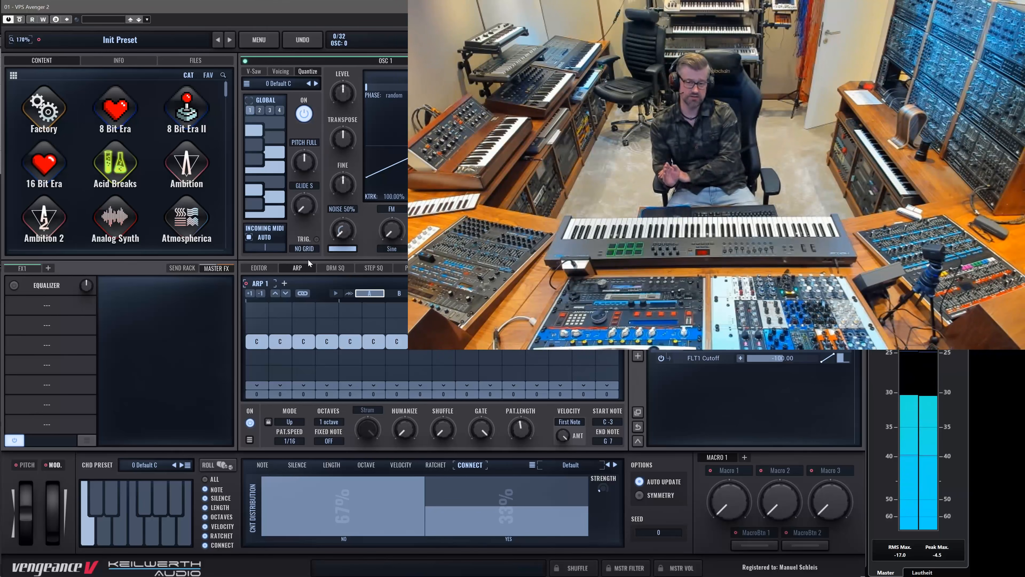
left_click(302, 250)
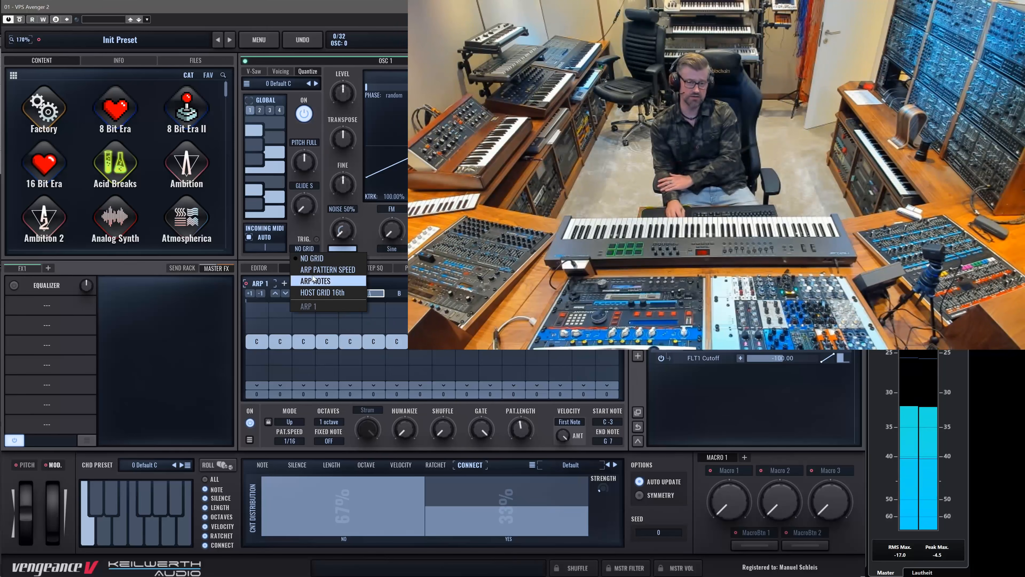
left_click(307, 261)
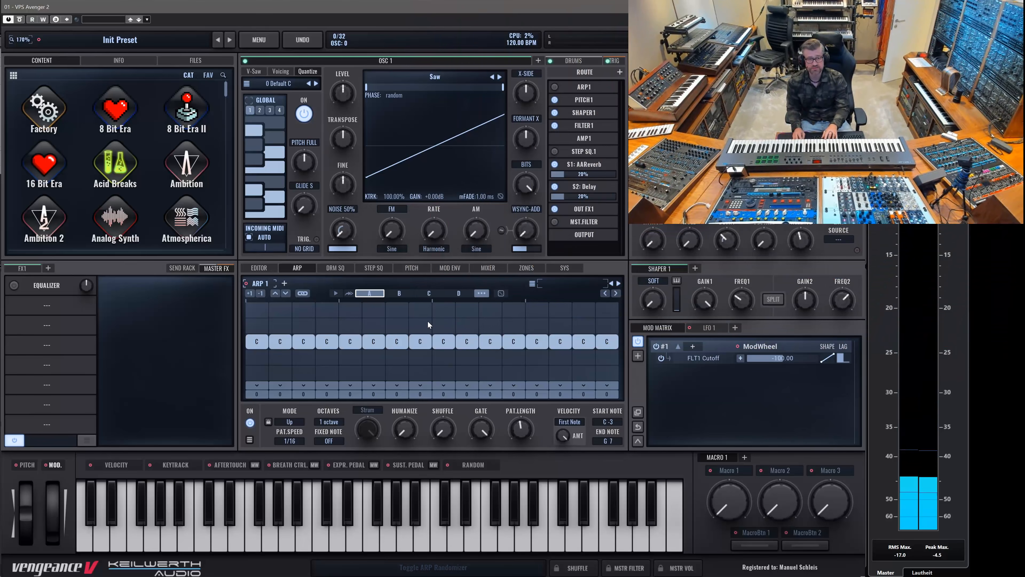
- Give LFO 1 the RANDOM SQUARE shape and route it to OSC 1's quantizer pitch with an amount of about 23
left_click(708, 329)
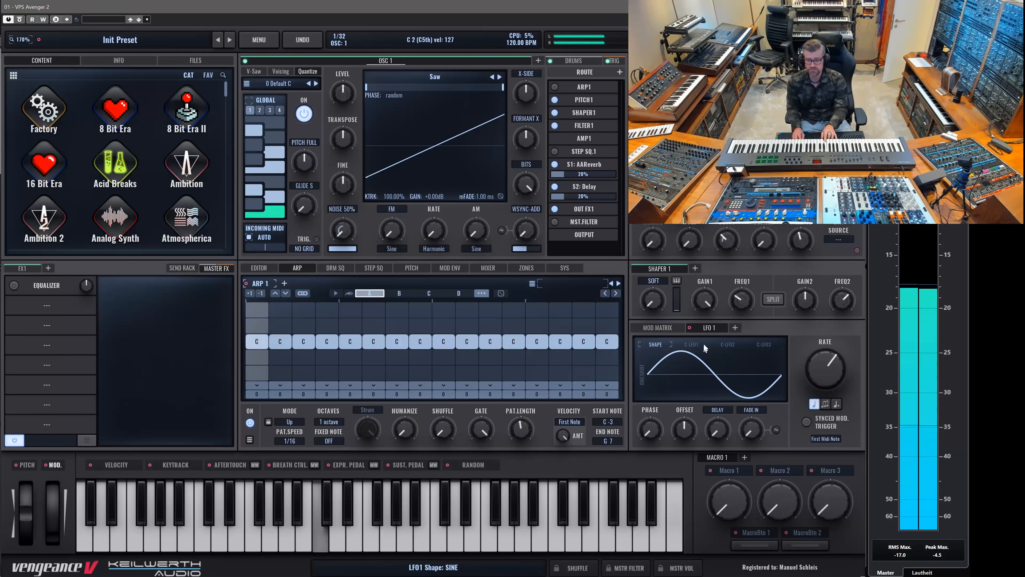
left_click(734, 388)
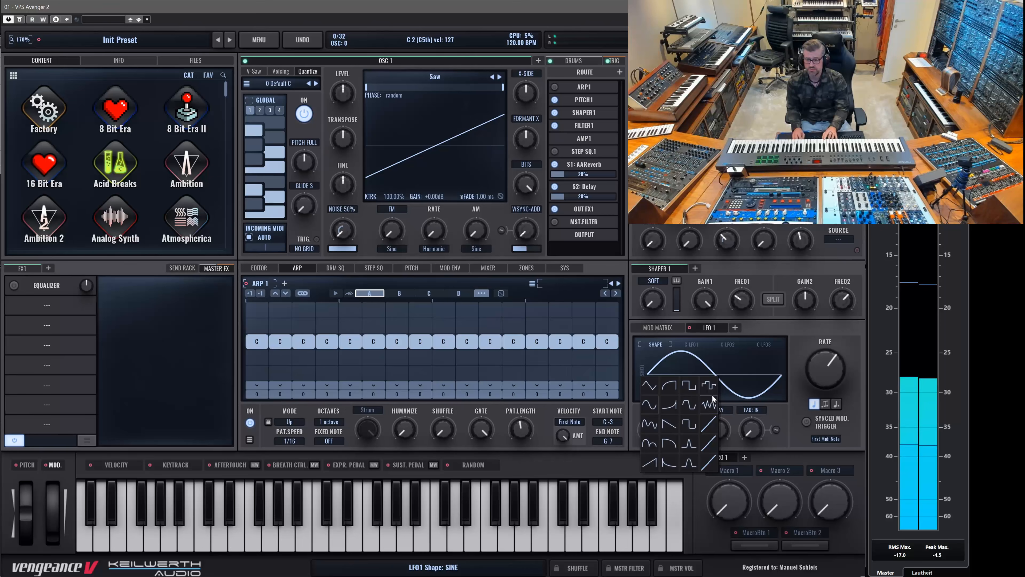
left_click(709, 404)
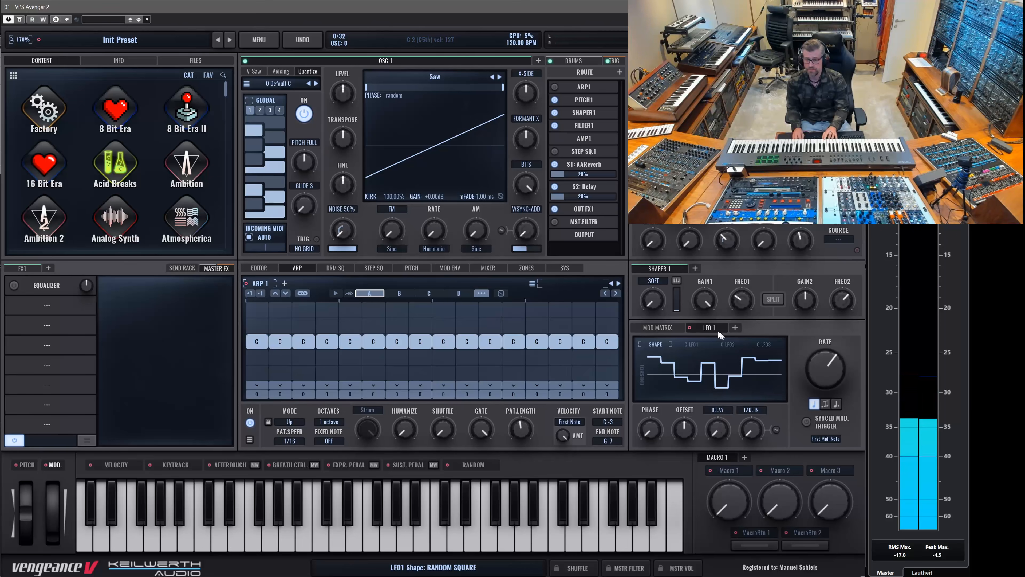
mouse_move(561, 243)
left_mouse_down()
mouse_move(343, 141)
mouse_move(303, 164)
left_mouse_up()
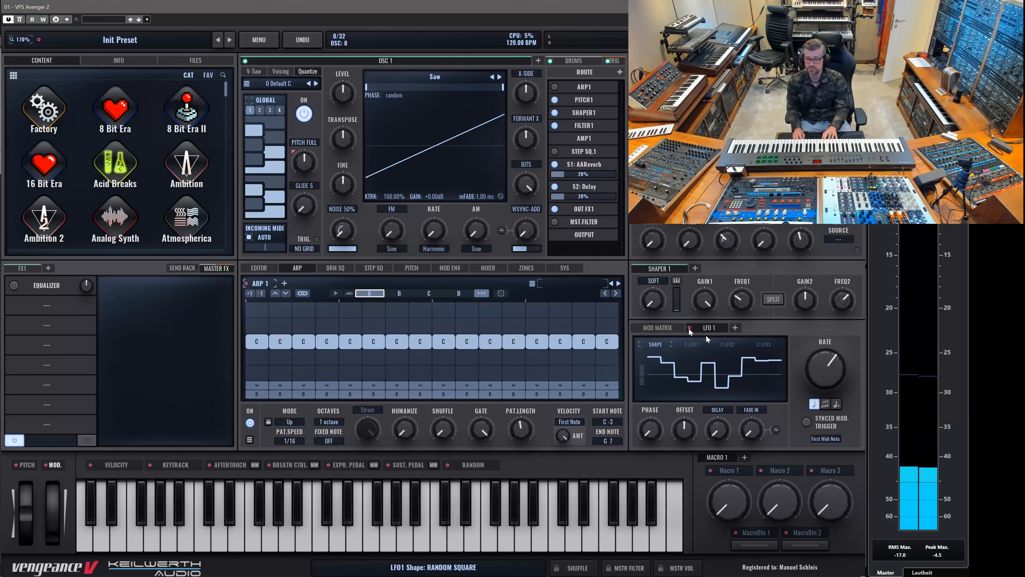
left_click(670, 328)
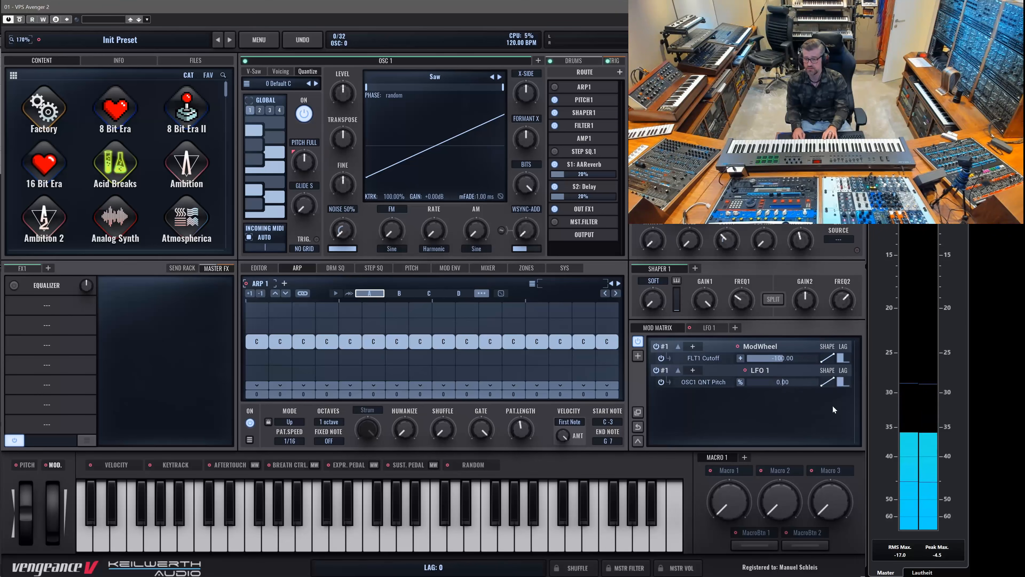
left_click_drag(787, 385, 784, 377)
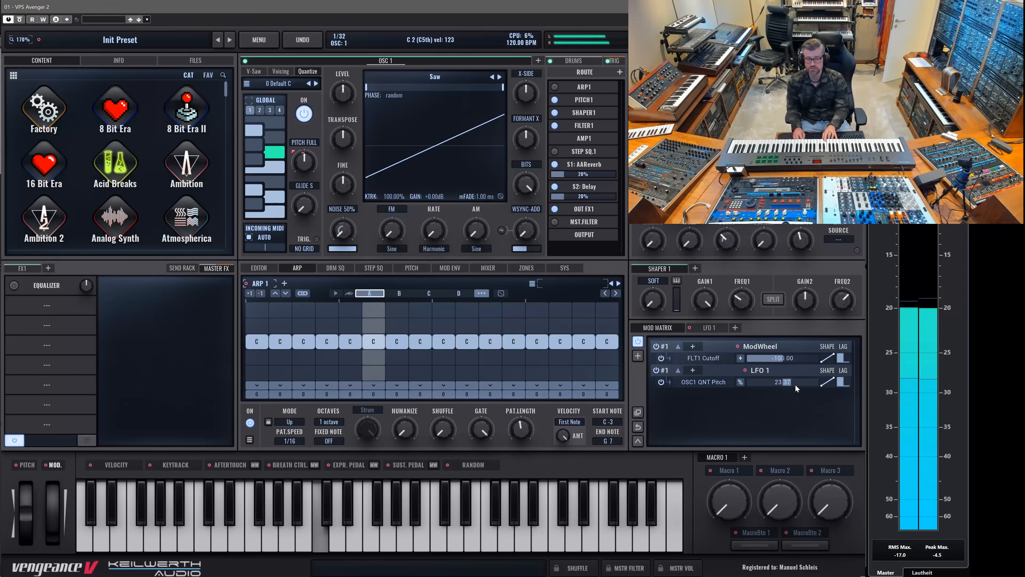
- Set LFO 1's rate to 1/2 with a raised offset, and increase its quantizer pitch modulation to about 70
left_click(773, 370)
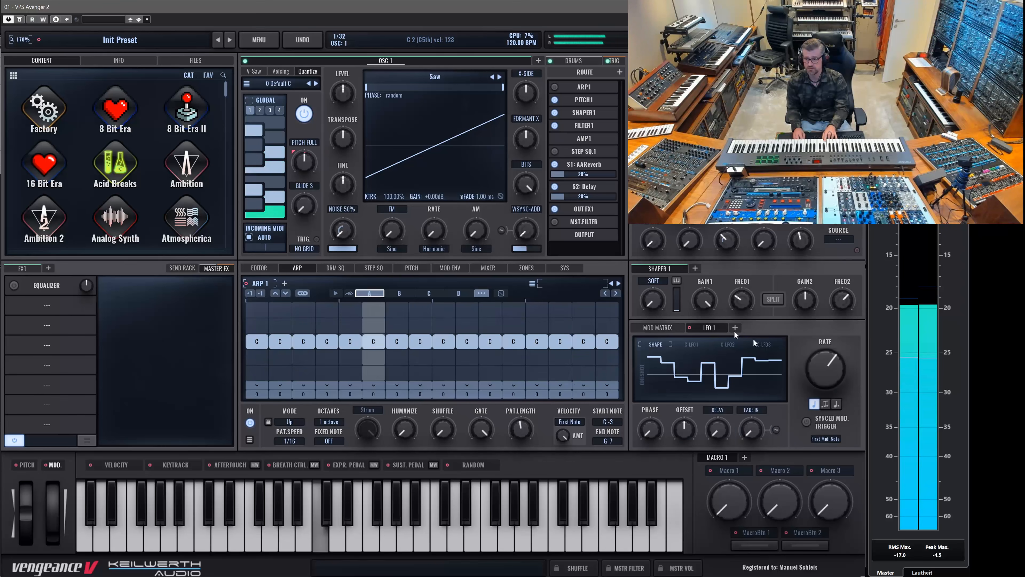
left_click_drag(839, 365, 844, 388)
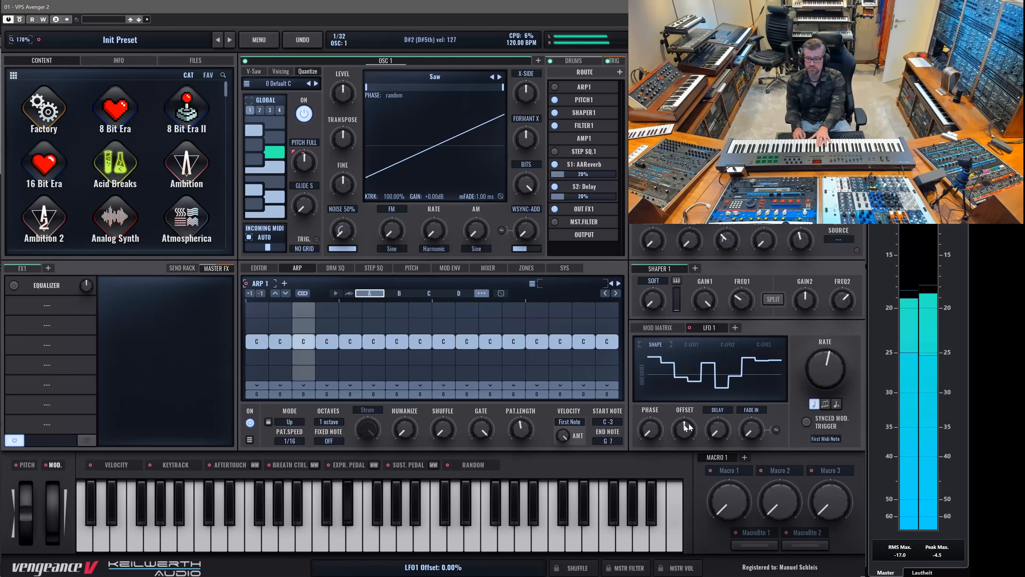
left_click_drag(685, 429, 686, 389)
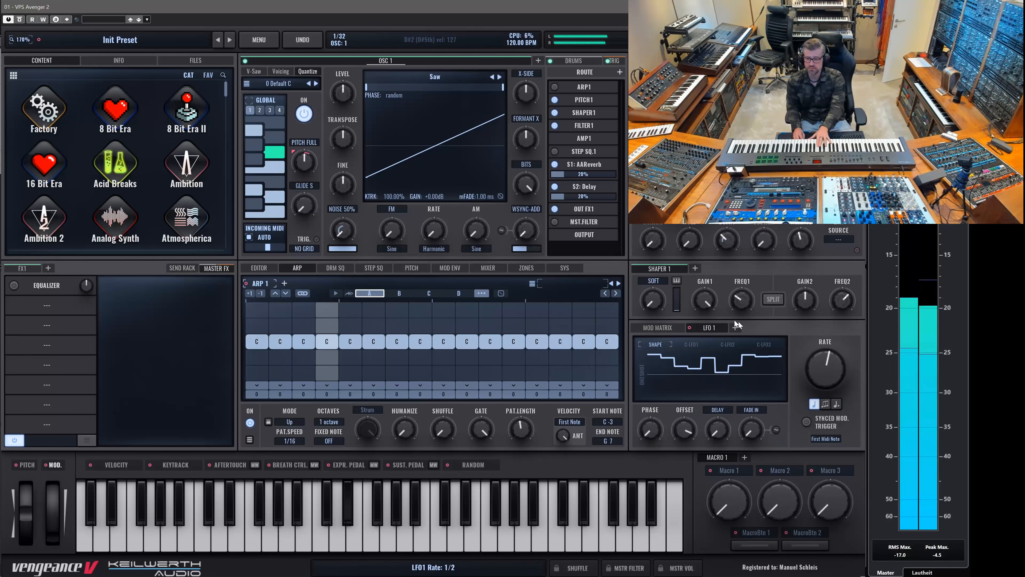
left_click(657, 328)
left_click_drag(800, 385, 815, 389)
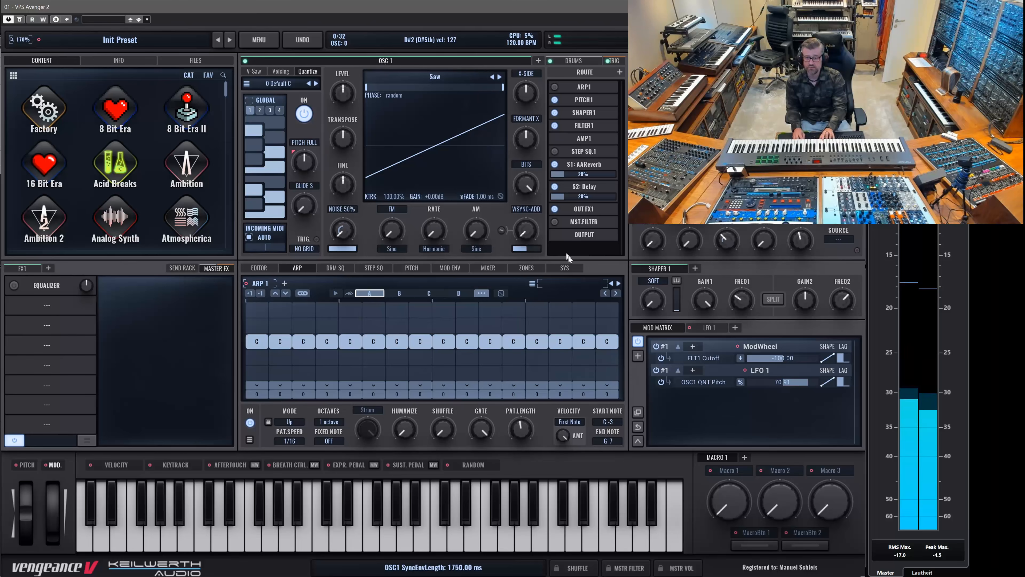
- Reduce Step Seq 1 to filled steps in only the last four positions and set its speed to 1/4
left_click(374, 268)
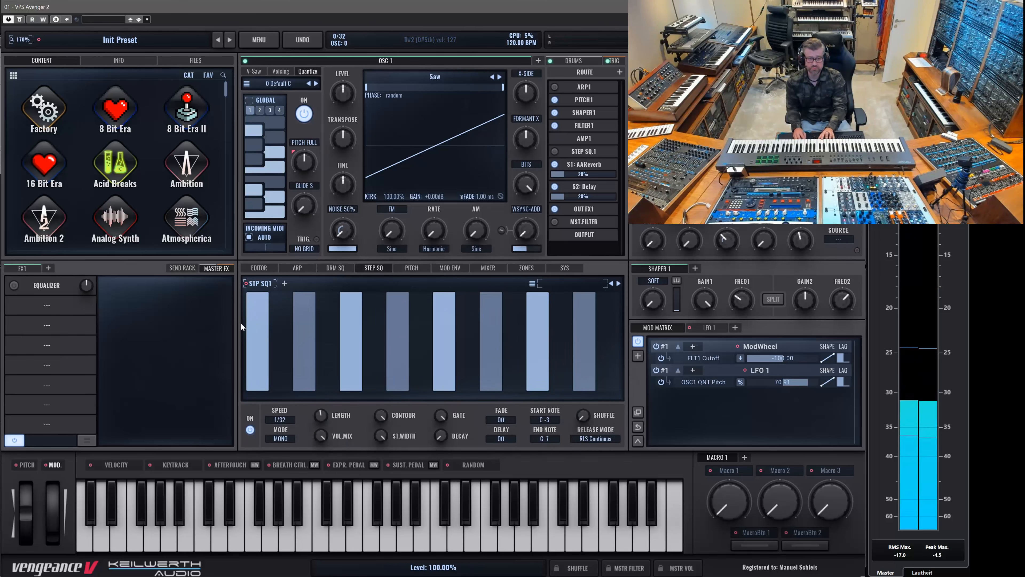
left_click_drag(241, 327, 680, 414)
left_click_drag(537, 293, 659, 294)
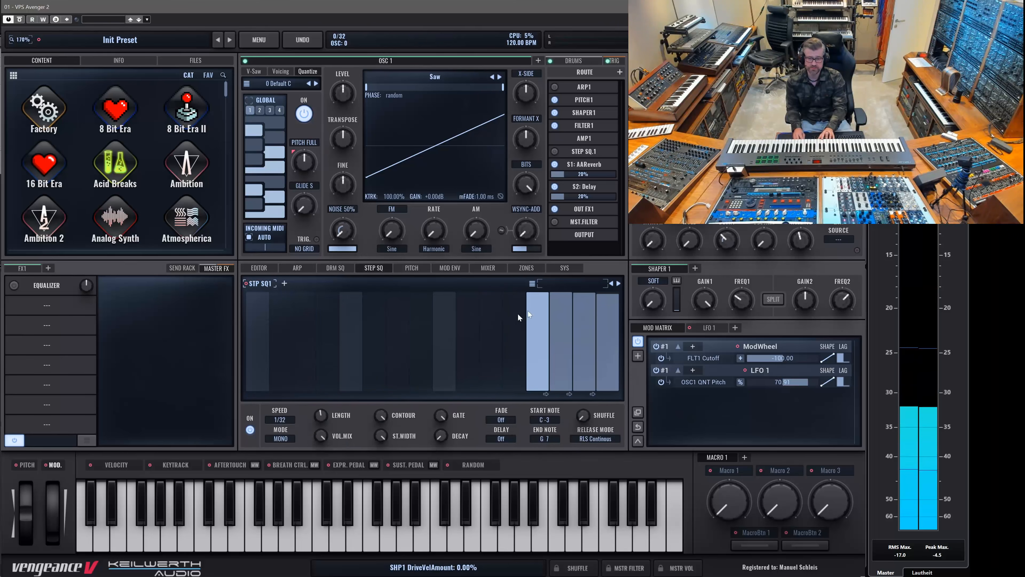
left_click(282, 421)
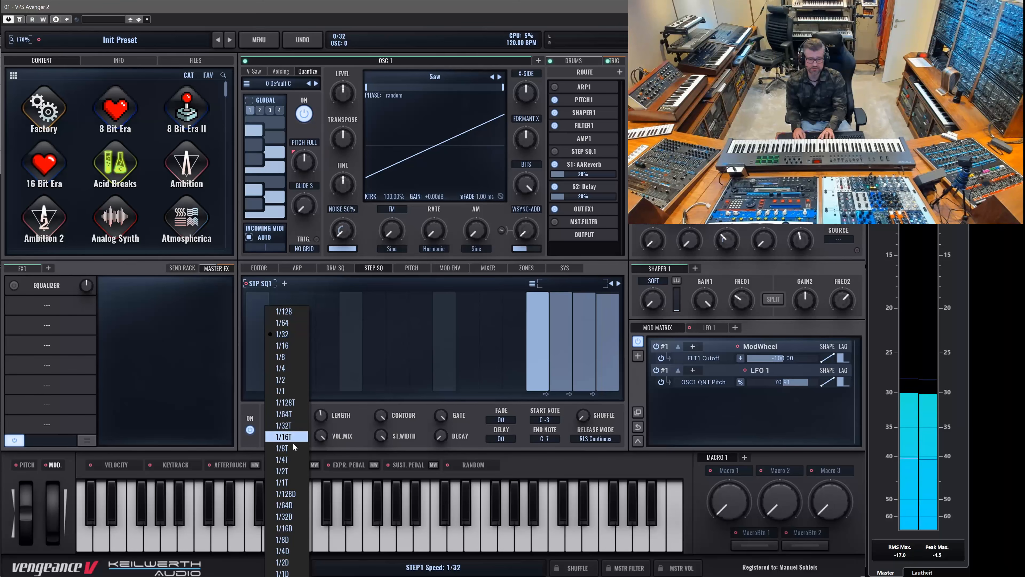
left_click(290, 368)
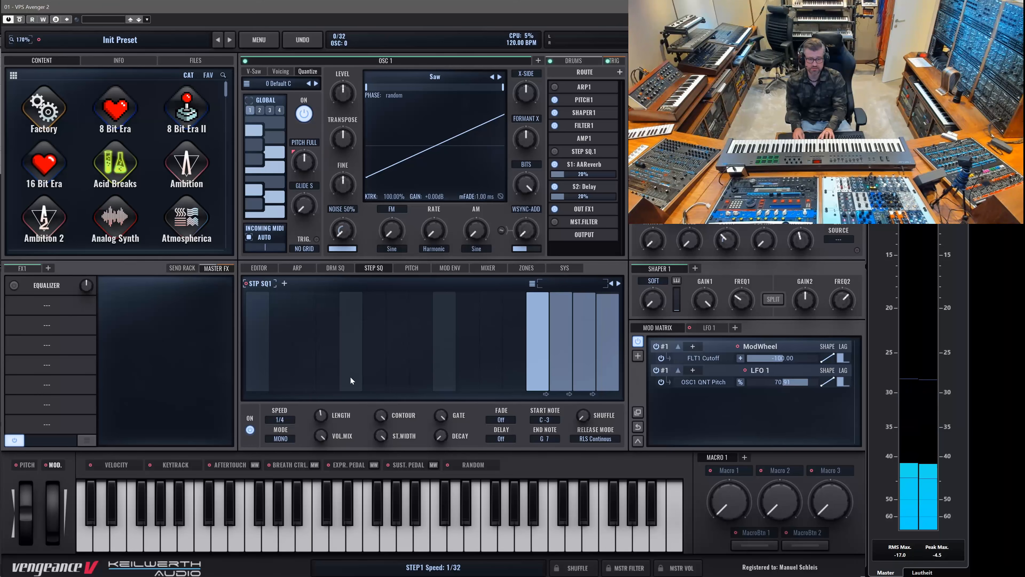
- Remove two of the four filled steps in Step Seq 1, leaving only the last two
left_click(722, 331)
left_click(657, 327)
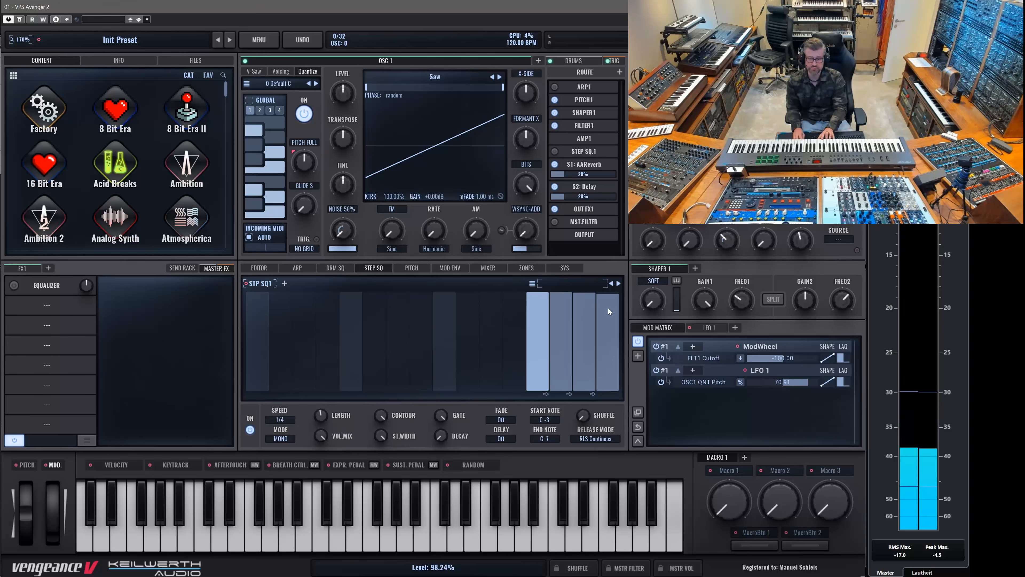
right_click(546, 334)
right_click(551, 334)
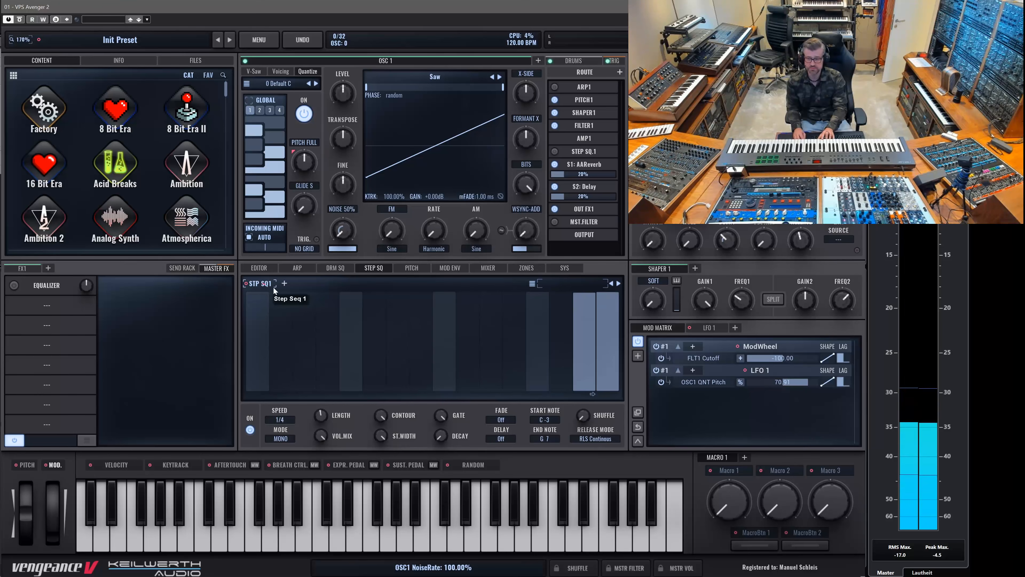
- Assign Step Seq 1 to LFO 1's rate with a modulation amount of about 41
left_click_drag(274, 289, 832, 374)
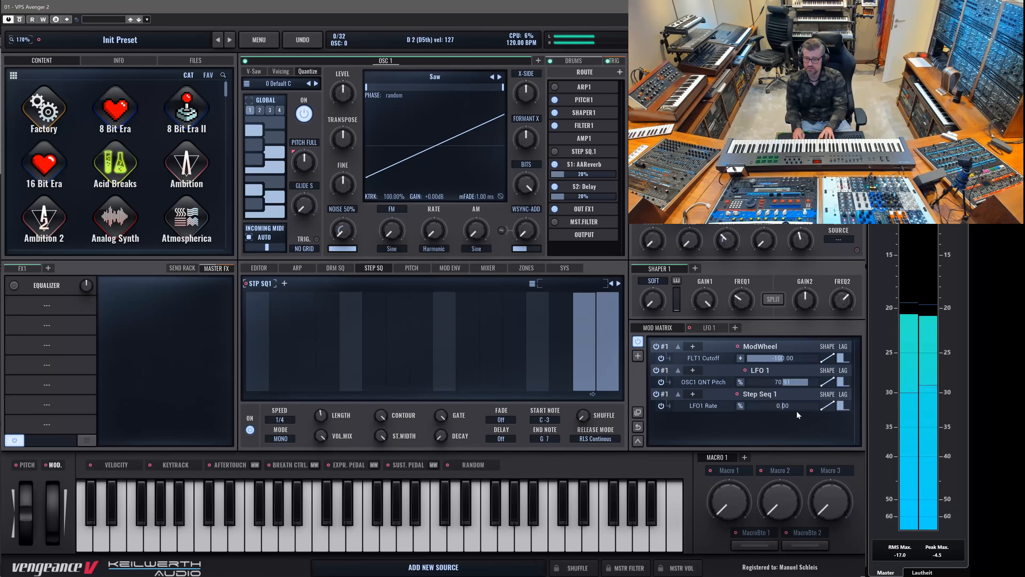
left_click_drag(794, 408, 808, 411)
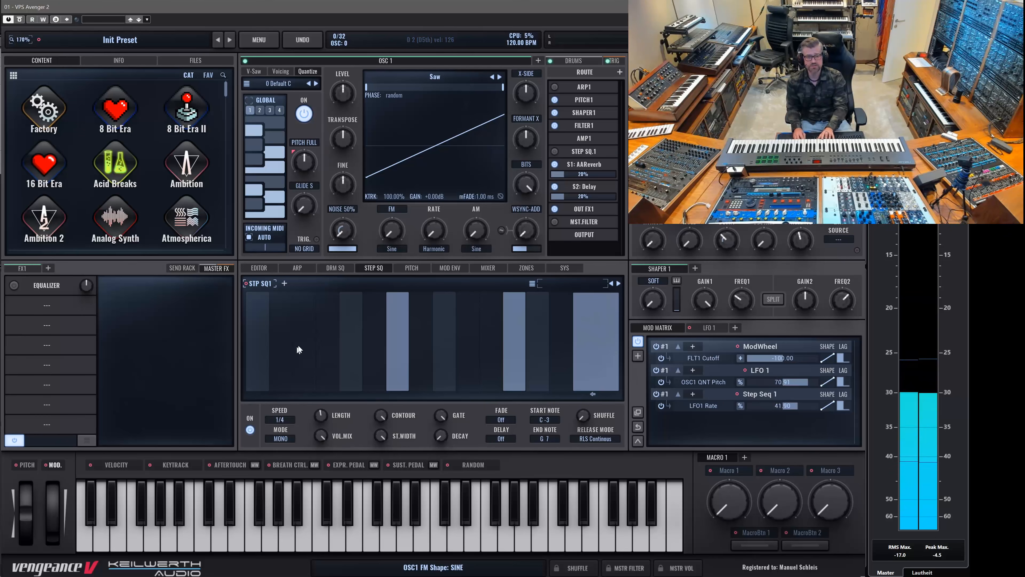
- Thin out ARP 1's pattern to single notes on steps 1, 3, 6, 9, 11, 13 and 15
left_click(298, 268)
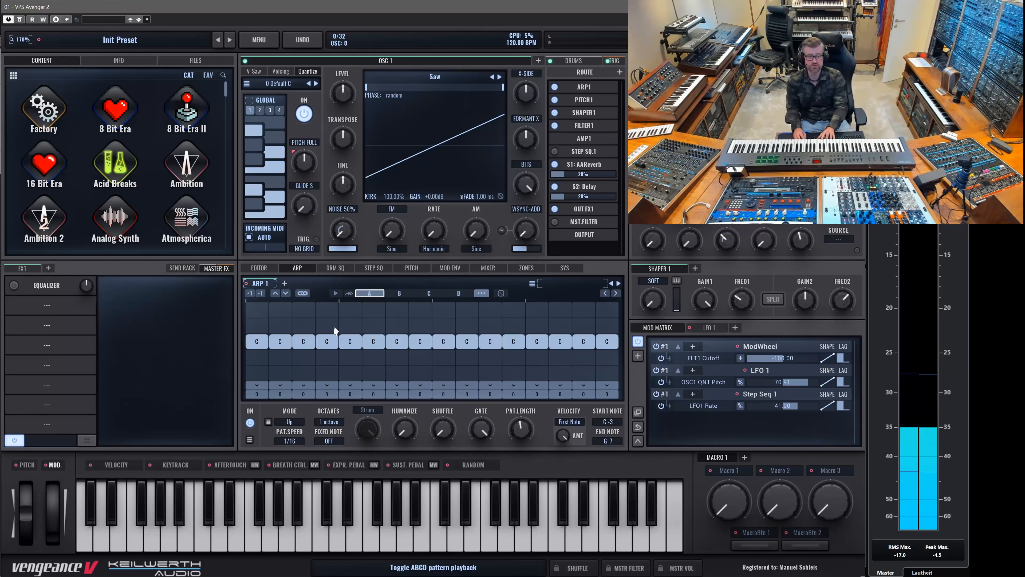
left_click_drag(278, 344, 476, 377)
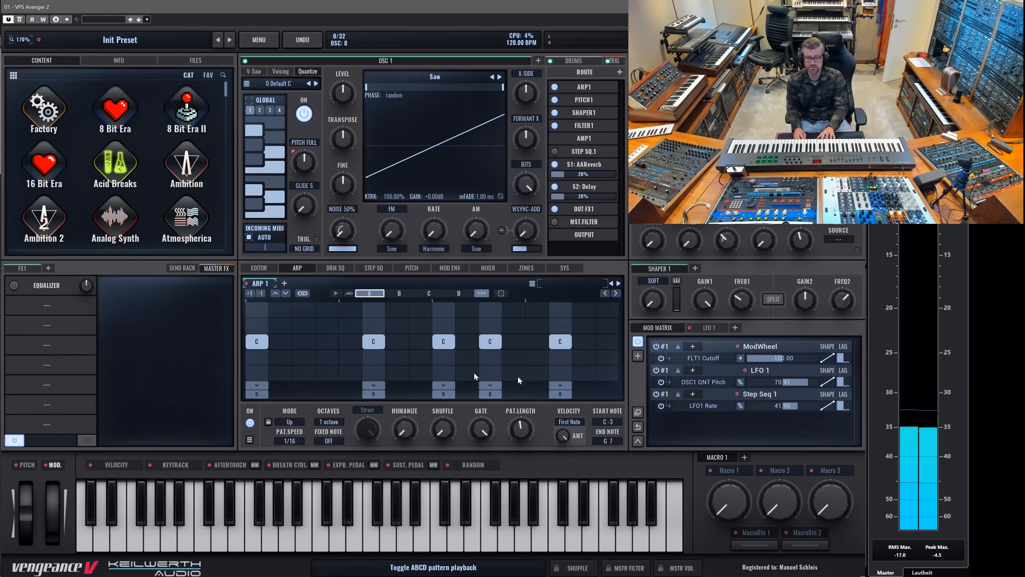
left_click(305, 344)
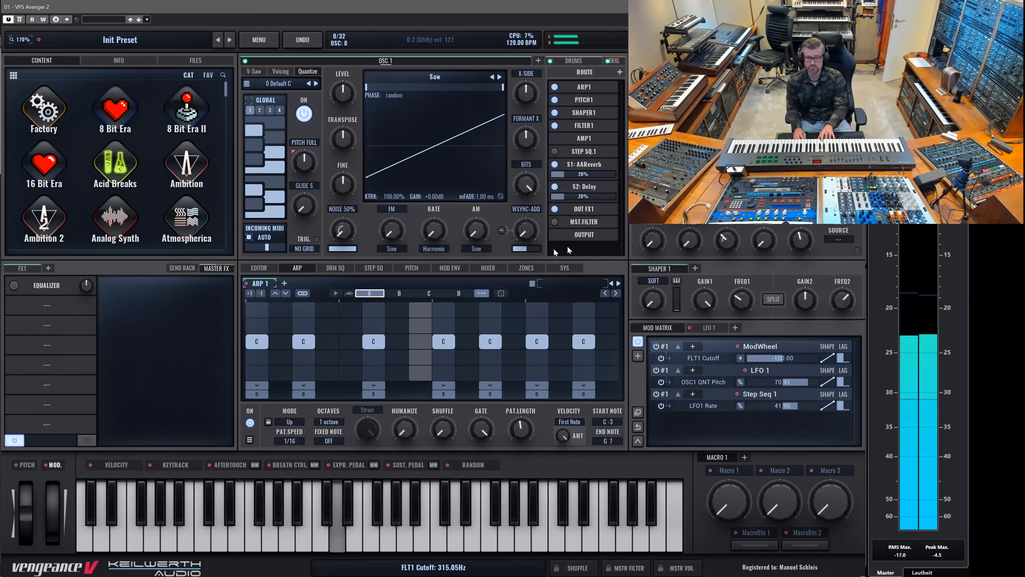
- Lengthen all of ARP 1's notes so each one reaches the start of the following note
left_click_drag(266, 342, 432, 349)
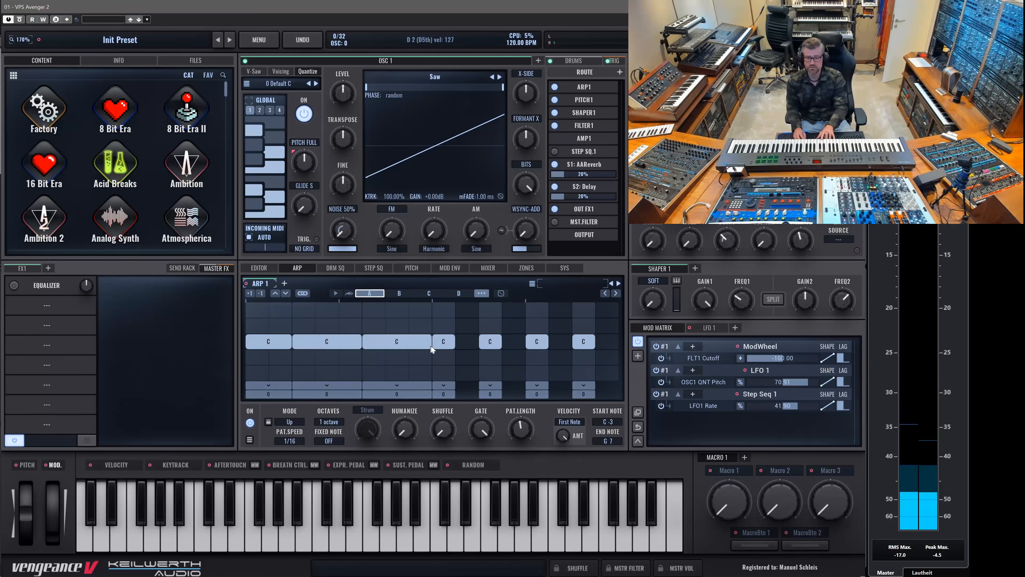
left_click(456, 339)
left_click_drag(500, 344, 618, 344)
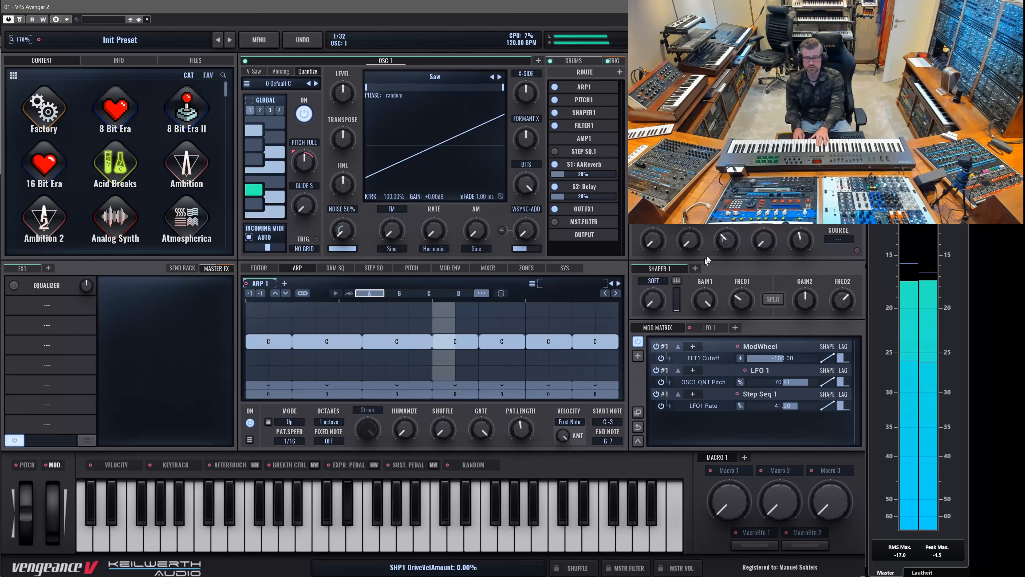
- Raise the mix and detune of OSC 1's four-voice V-Saw
left_click(257, 73)
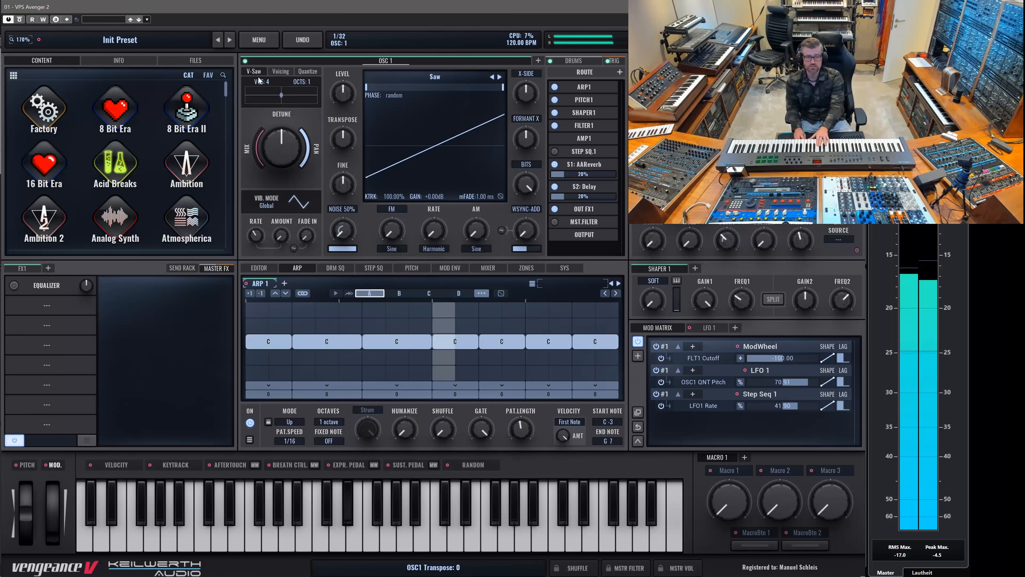
left_click_drag(258, 149, 269, 89)
mouse_move(278, 135)
left_mouse_down()
mouse_move(278, 146)
mouse_move(279, 121)
left_mouse_up()
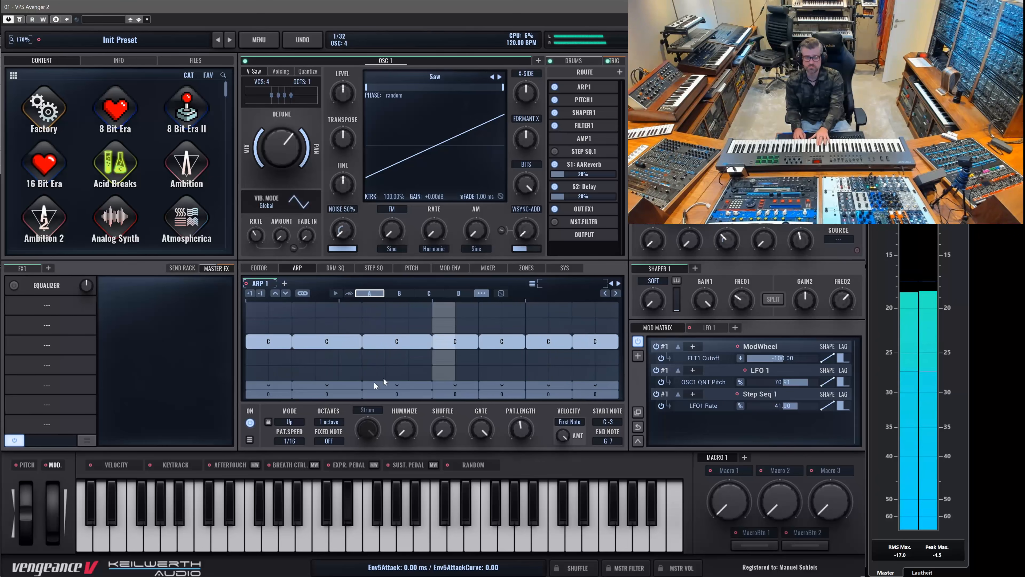
- Try a sparser ARP 1 pattern that keeps the first note and adds short notes on steps 6, 9 and 12
left_click_drag(325, 340, 596, 342)
left_click(372, 339)
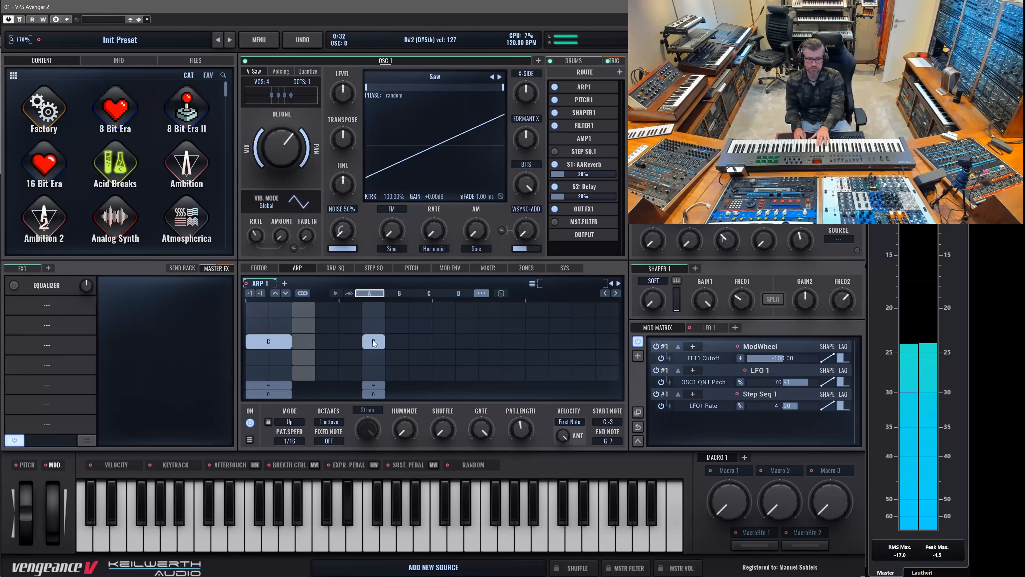
left_click(443, 341)
left_click(509, 341)
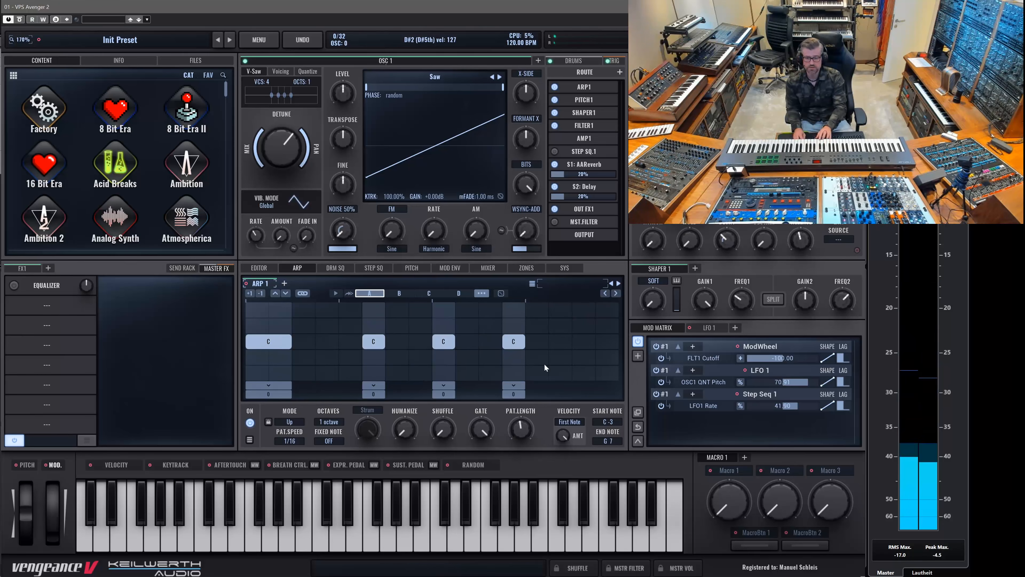
- Clear every note from ARP 1's pattern and show OSC 1's quantizer settings
left_click_drag(509, 348, 275, 308)
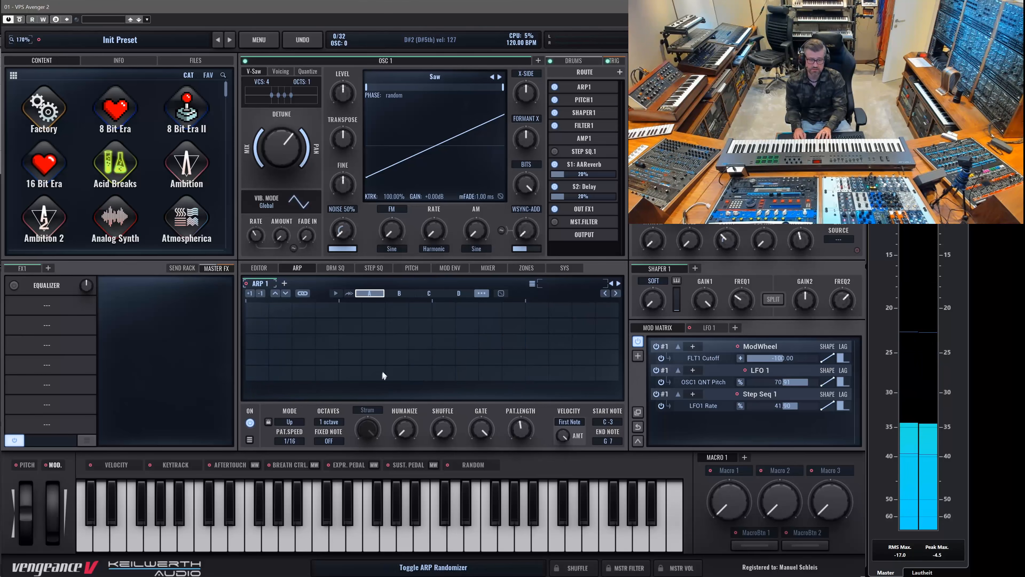
left_click(308, 71)
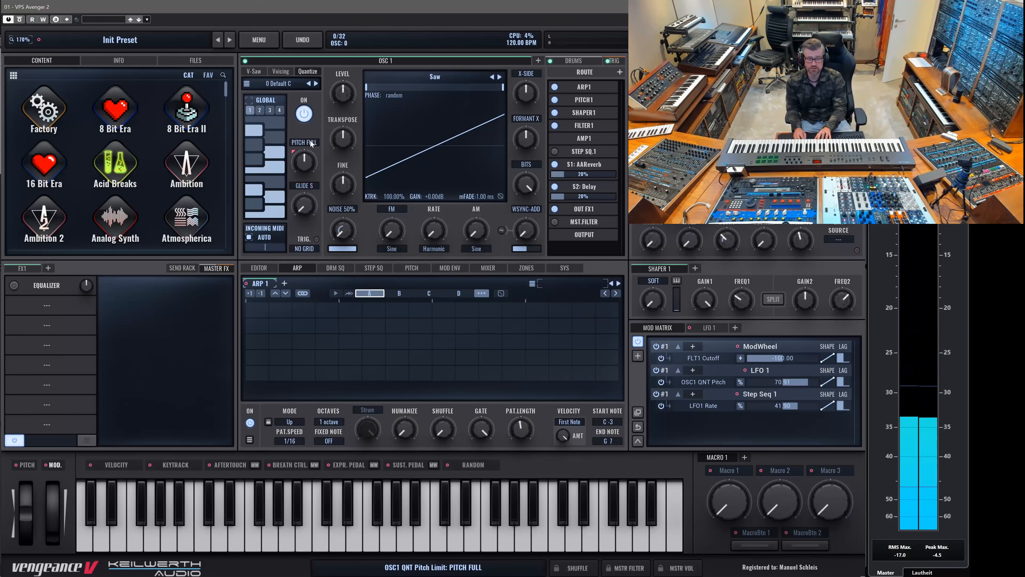
- Reset the synth to an initialized preset and turn on OSC 1's quantizer
left_click(302, 134)
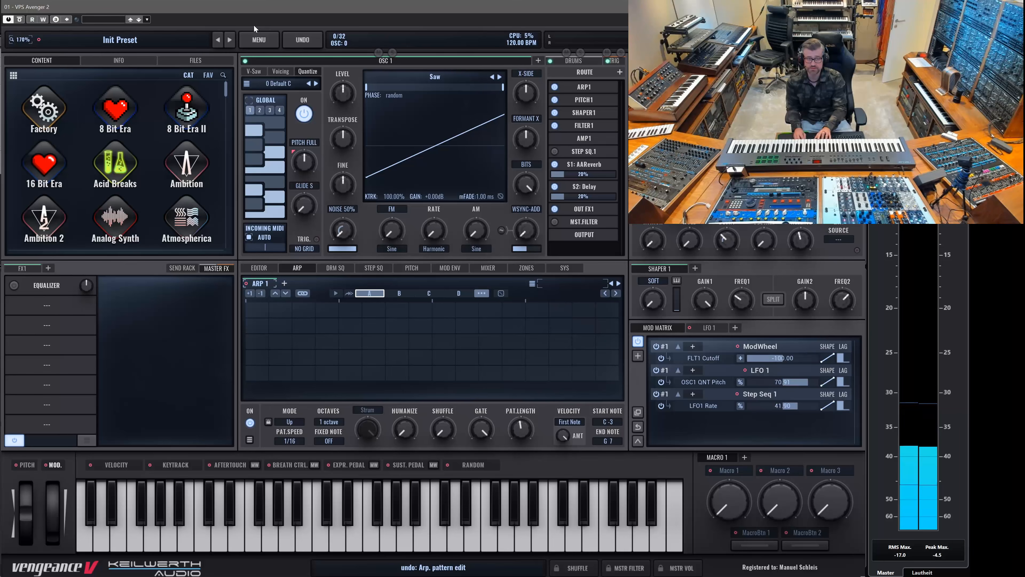
left_click(262, 43)
left_click(279, 94)
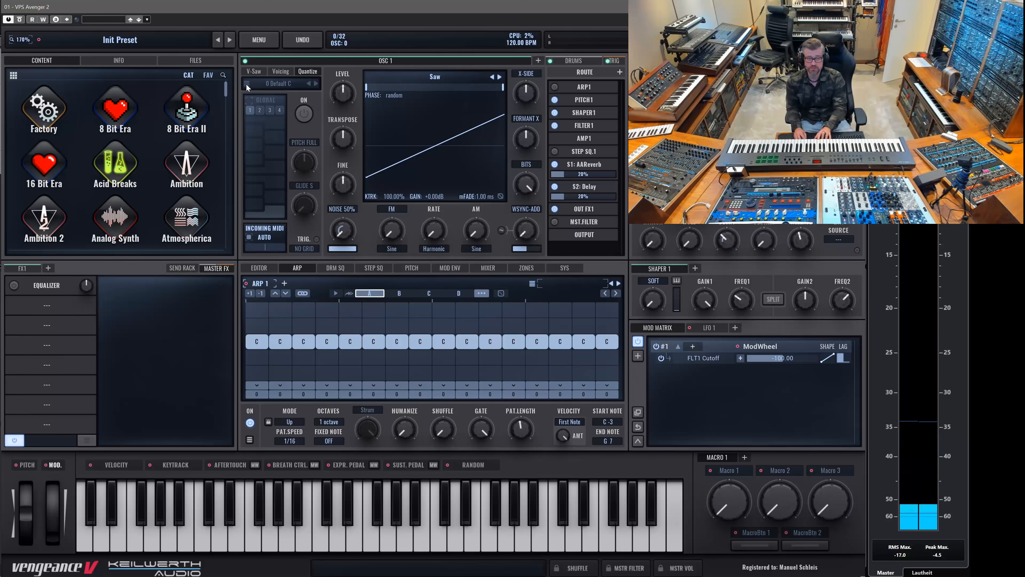
left_click(303, 114)
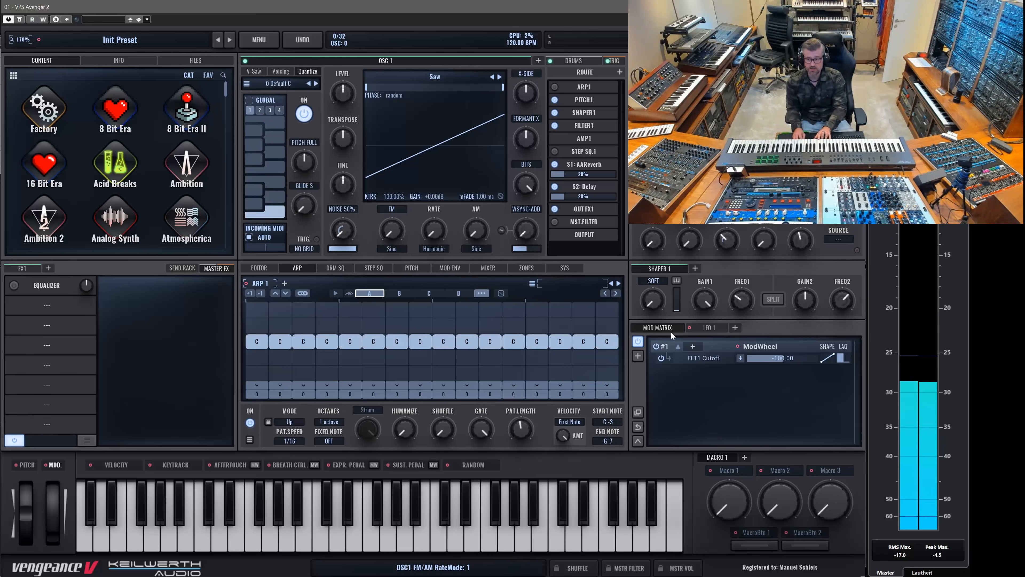
- Enable a set of scale notes in OSC 1's quantizer and route a free-running, unsynced LFO 1 to its pitch
left_click(714, 328)
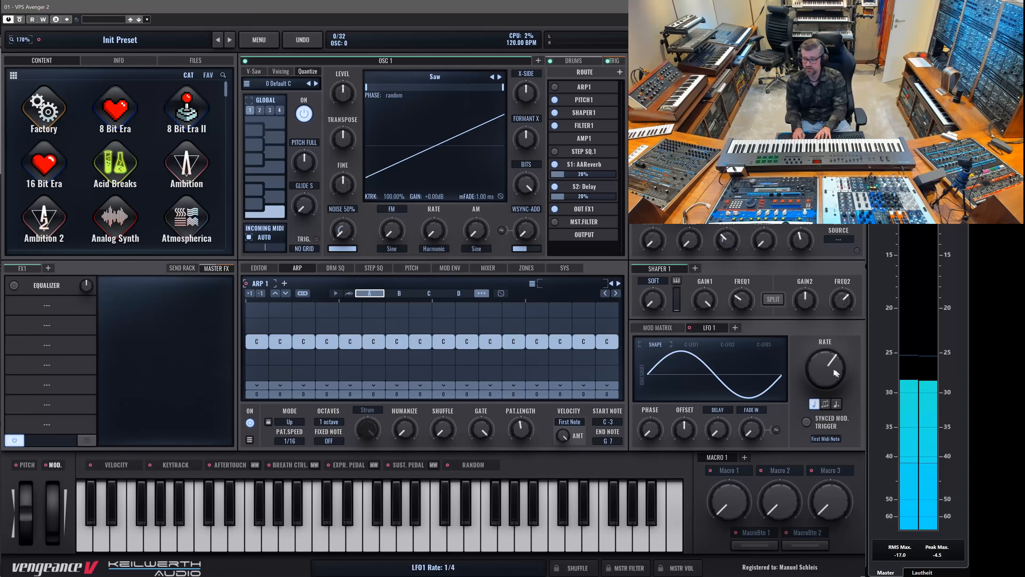
left_click(813, 404)
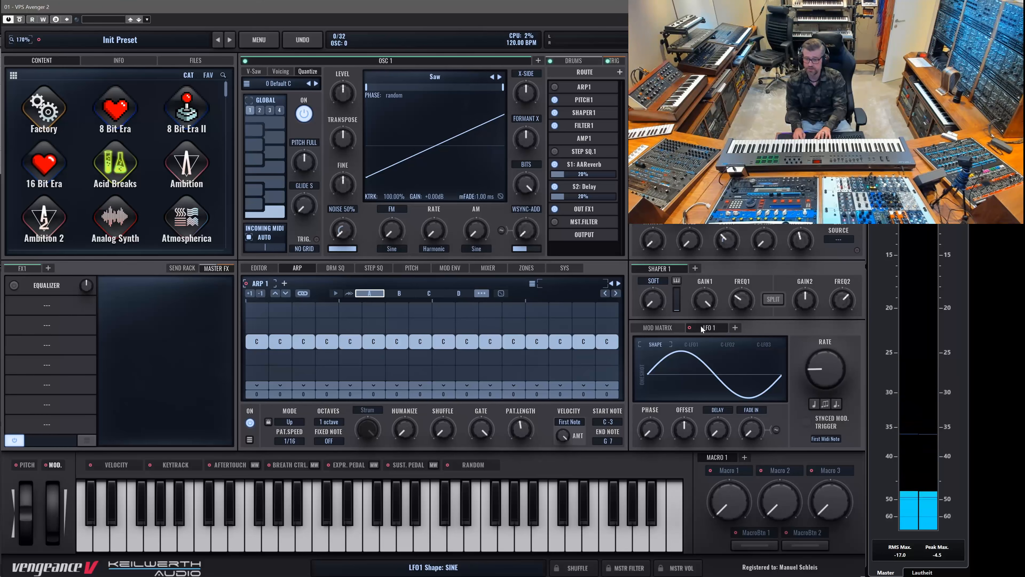
left_click_drag(214, 128, 305, 170)
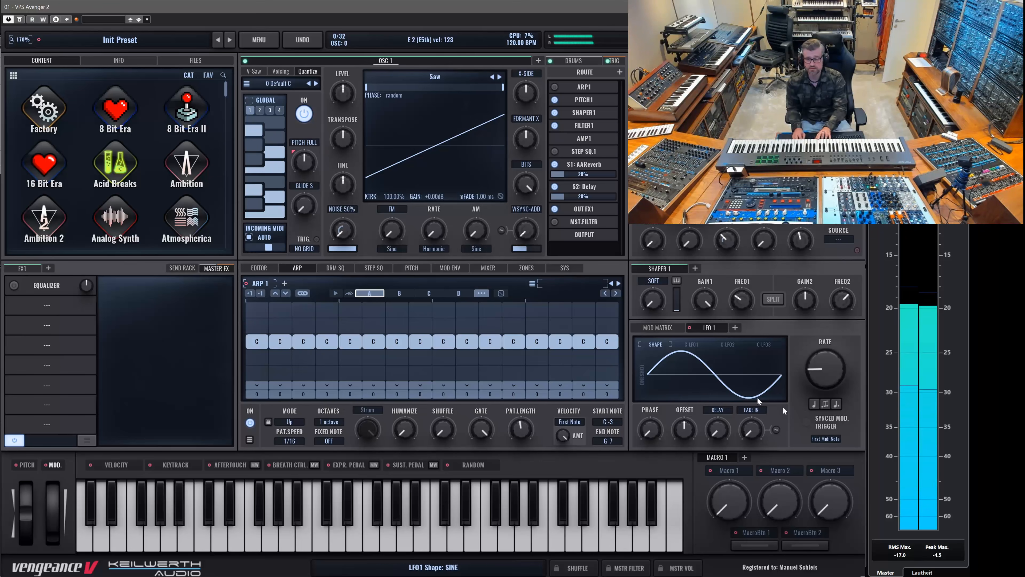
left_click(663, 327)
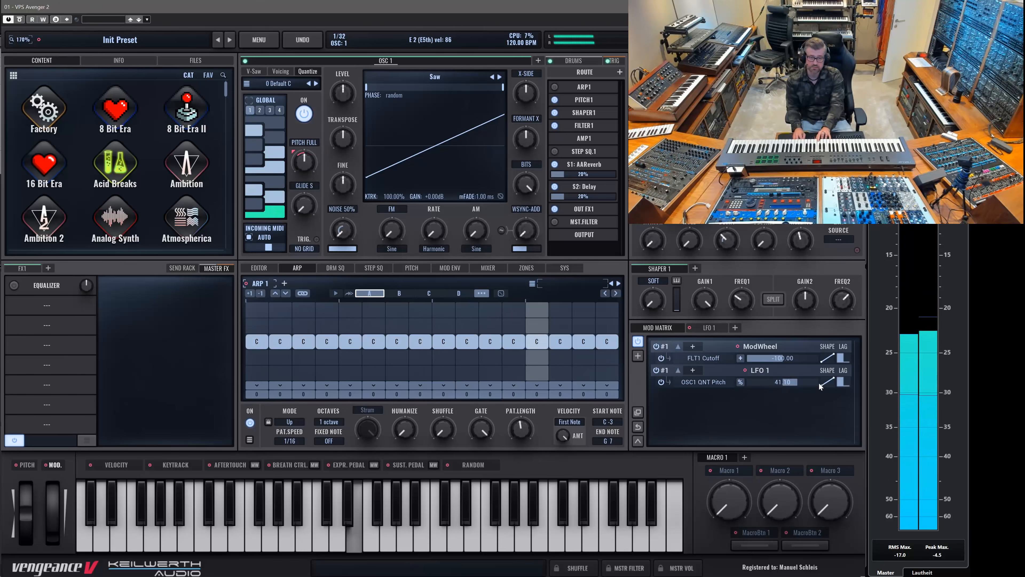
- Give LFO 1 a triangle shape with its offset raised and a rate of about 0.71 Hz
left_click(708, 328)
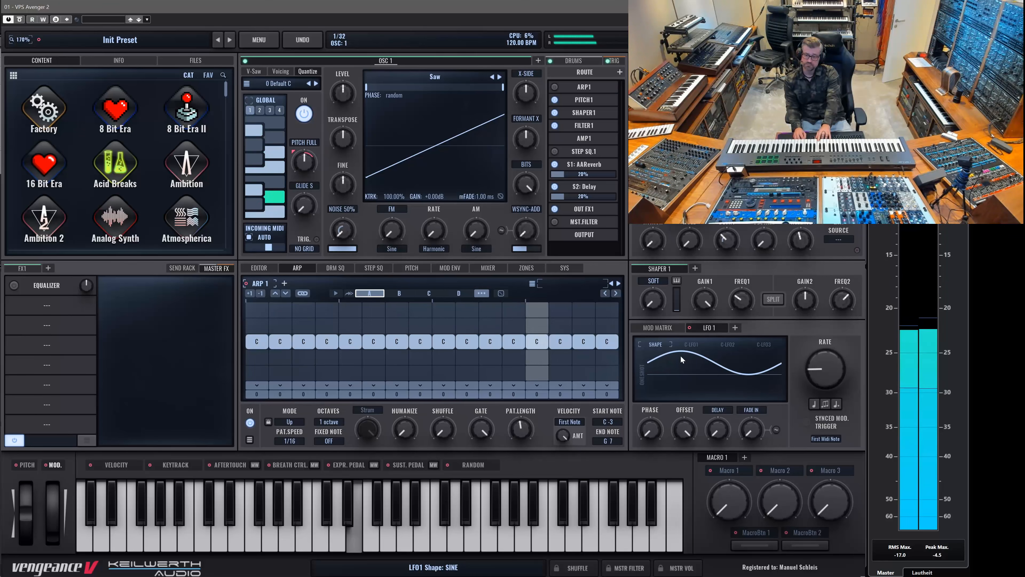
left_click(668, 359)
left_click(657, 381)
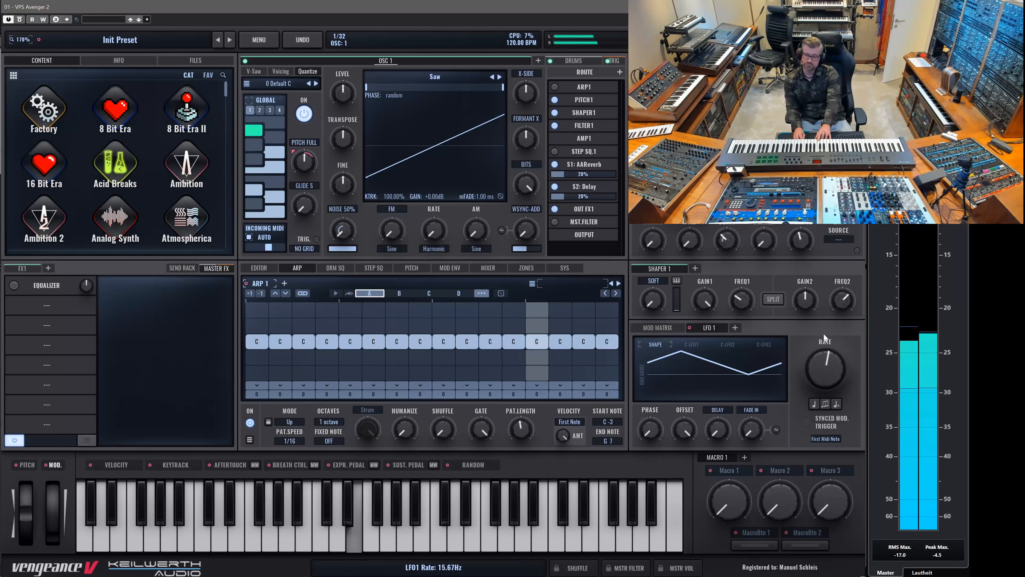
mouse_move(825, 368)
left_mouse_down()
mouse_move(830, 381)
mouse_move(824, 369)
left_mouse_up()
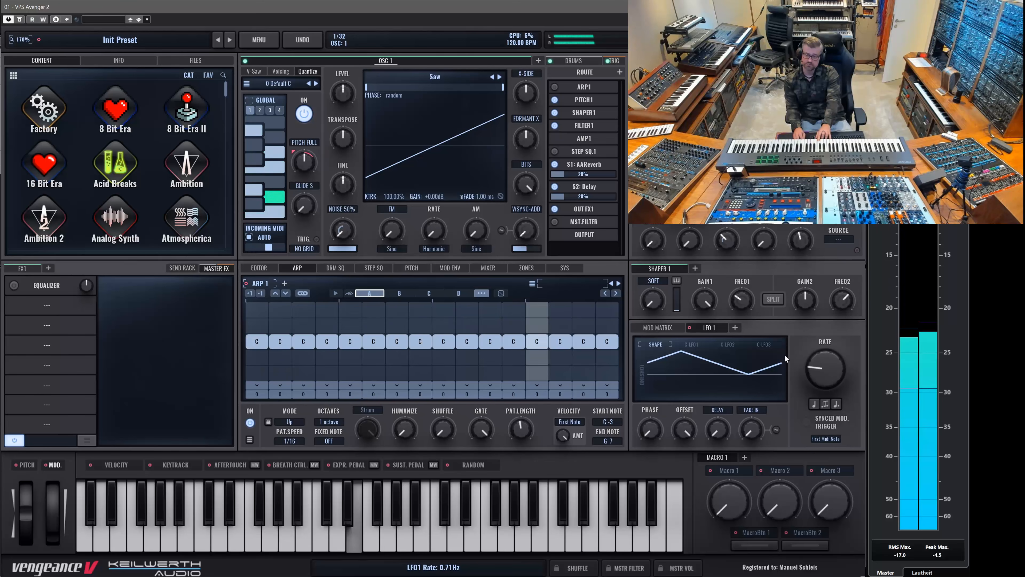
- Raise LFO 1's modulation amount on OSC1 QNT Pitch to 76.55, then show LFO 1's settings
left_click(672, 329)
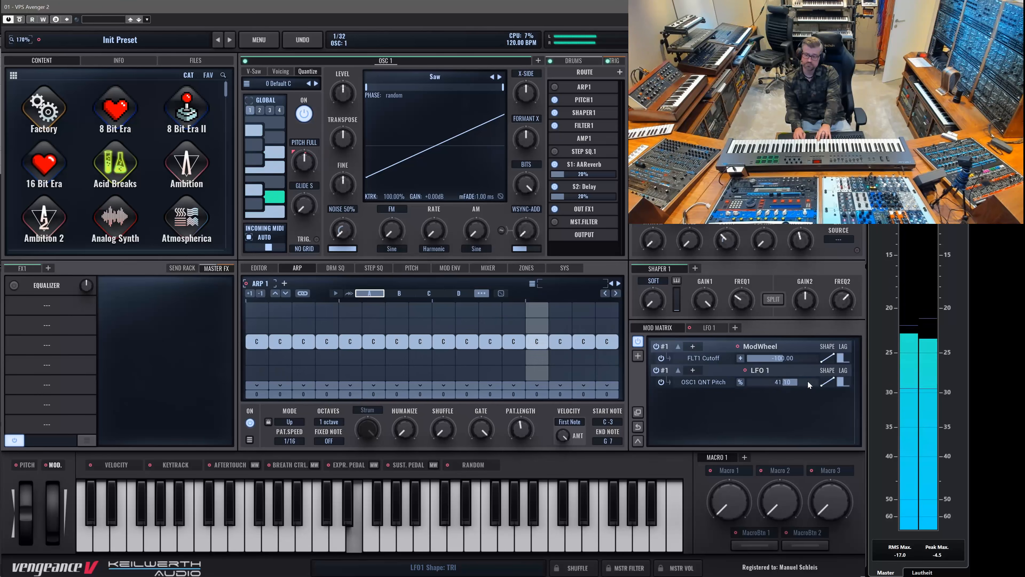
left_click_drag(791, 381, 820, 387)
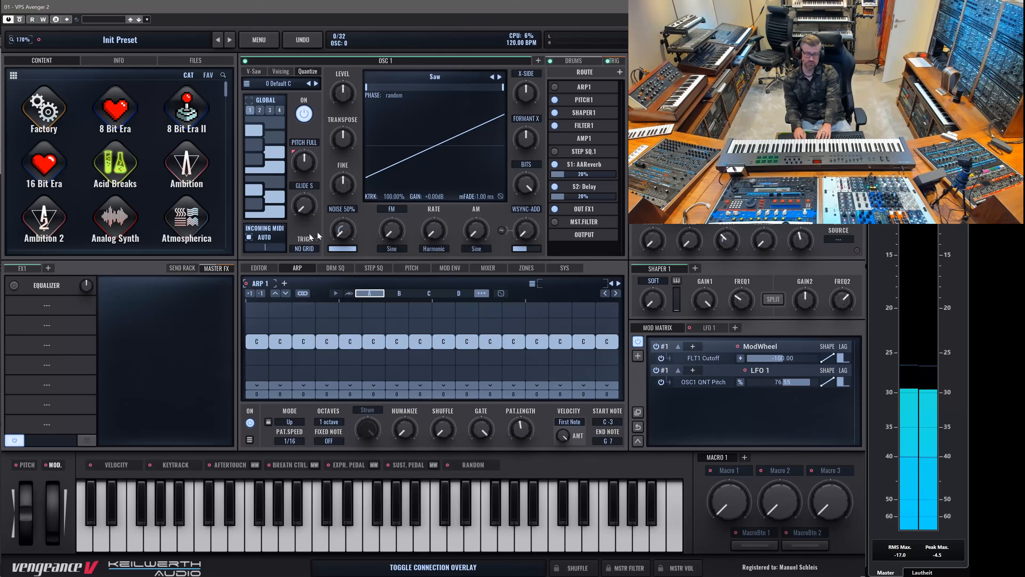
left_click(718, 330)
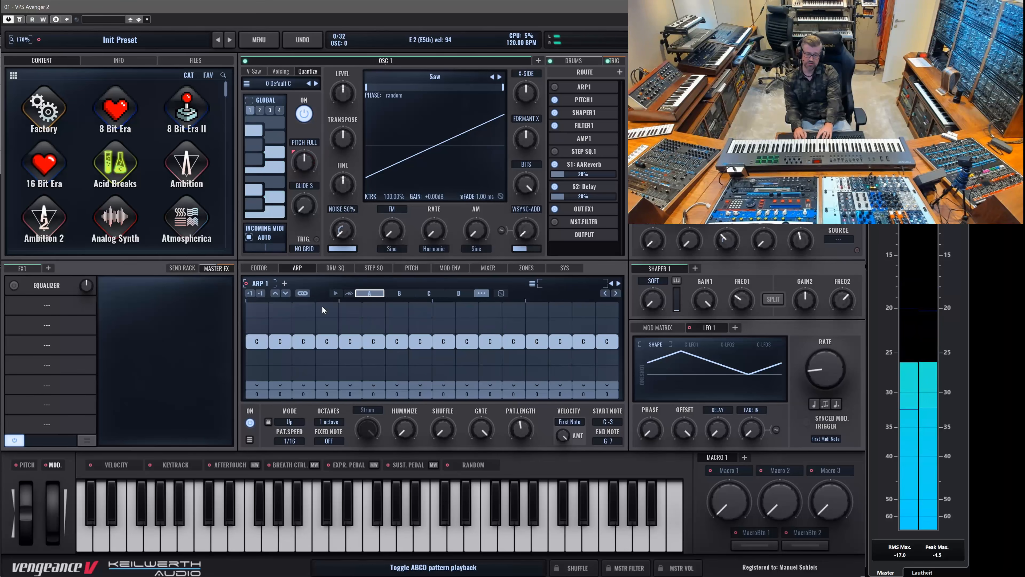
- Set OSC 1's quantizer trigger to ARP NOTES with ARP 1 as its source
left_click(305, 248)
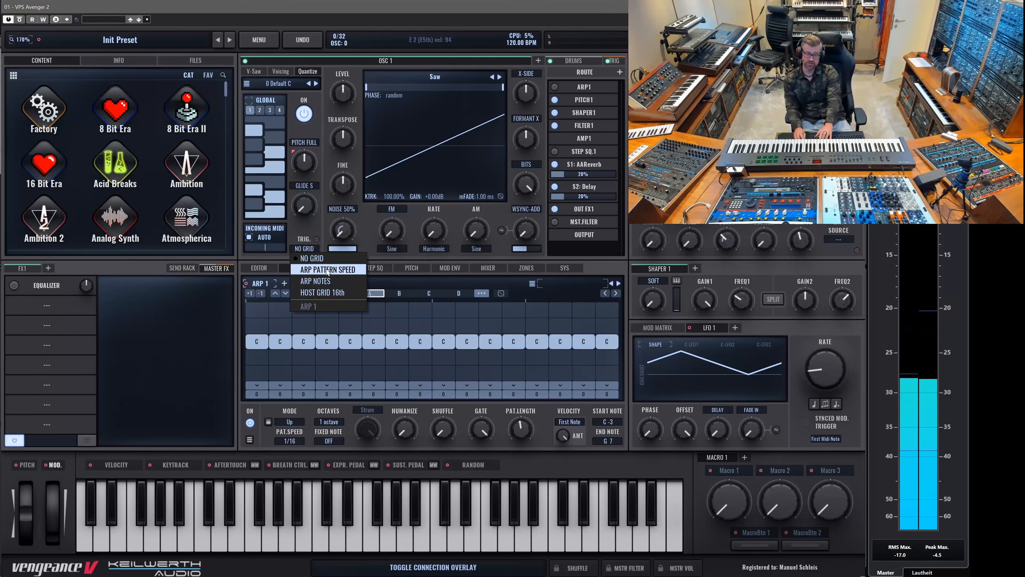
left_click(330, 282)
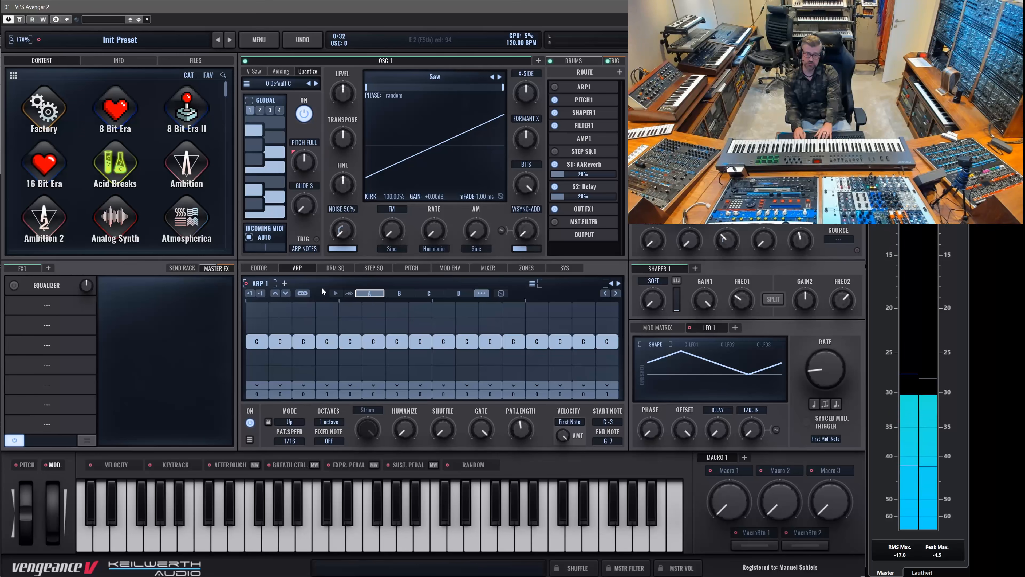
left_click(305, 248)
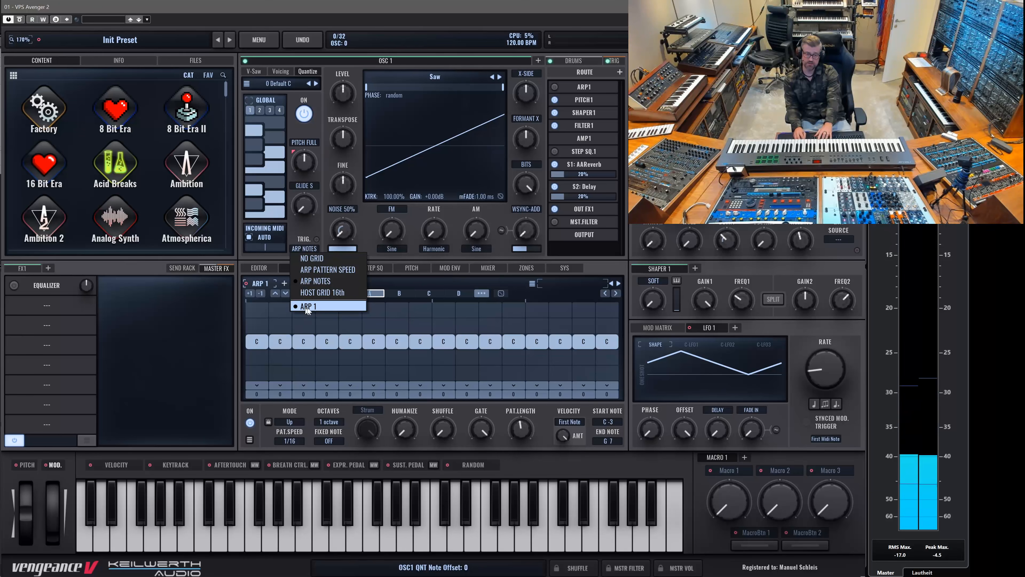
left_click(303, 223)
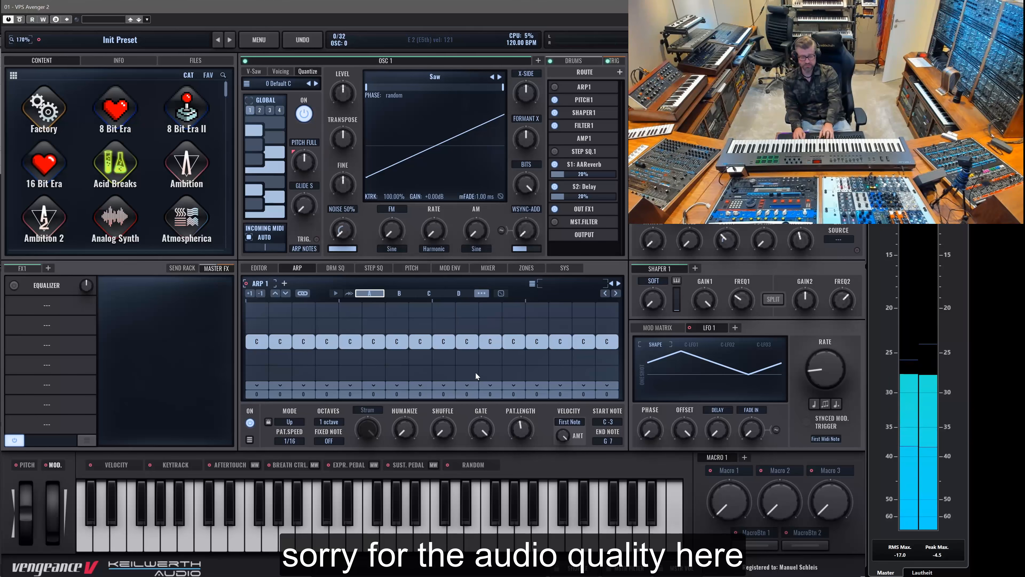
- Remove ARP 1's notes on steps 3, 7 and 11 to 14, and lengthen the amp envelope's release
left_click(396, 344)
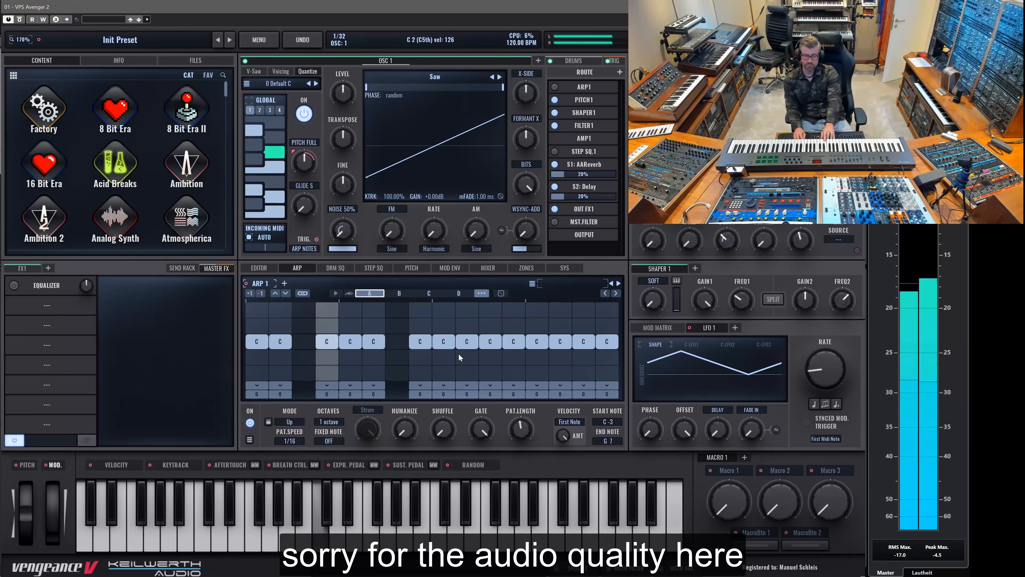
left_click(486, 347)
left_click(513, 346)
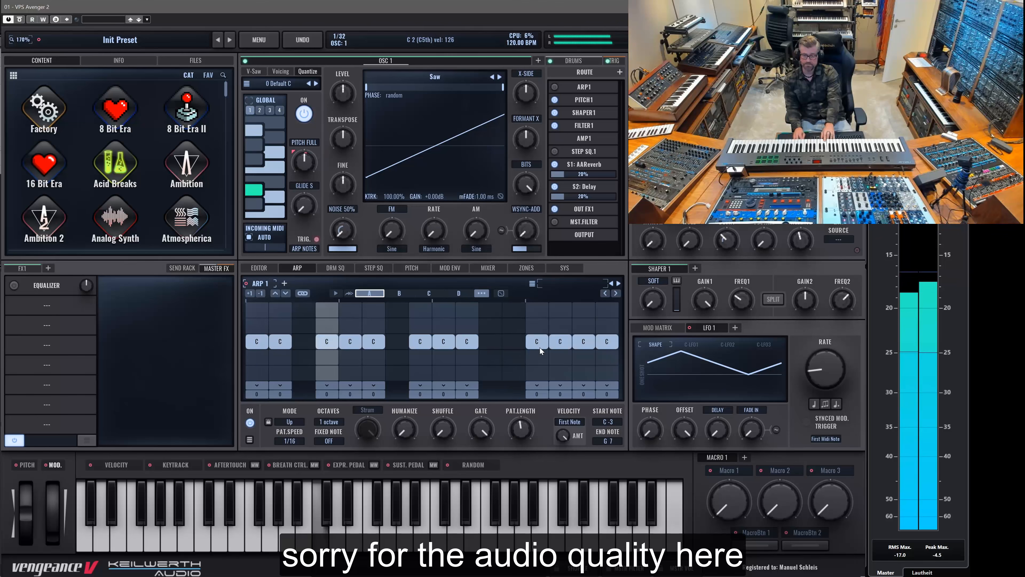
left_click(539, 346)
left_click(557, 341)
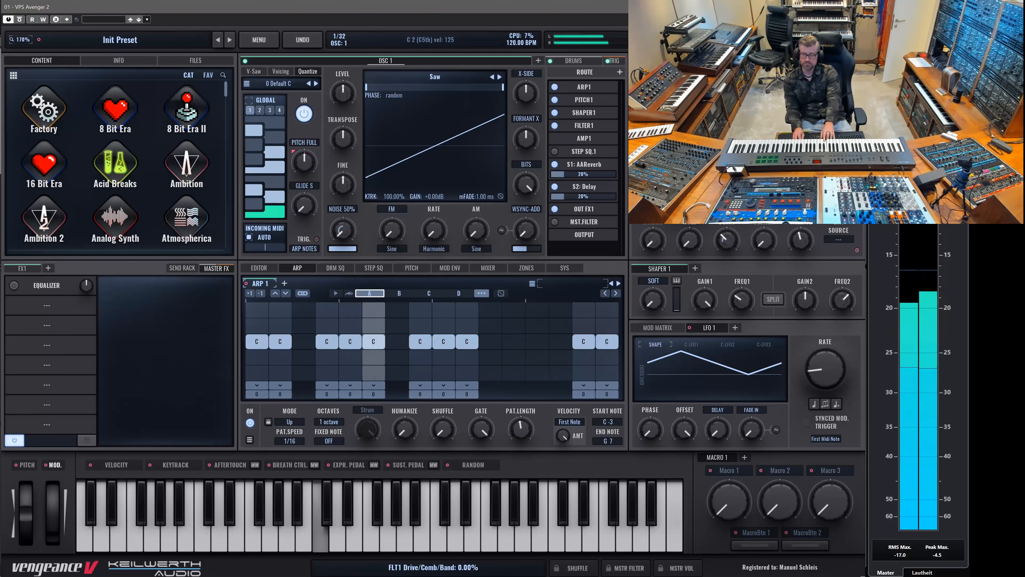
left_click_drag(764, 240, 763, 205)
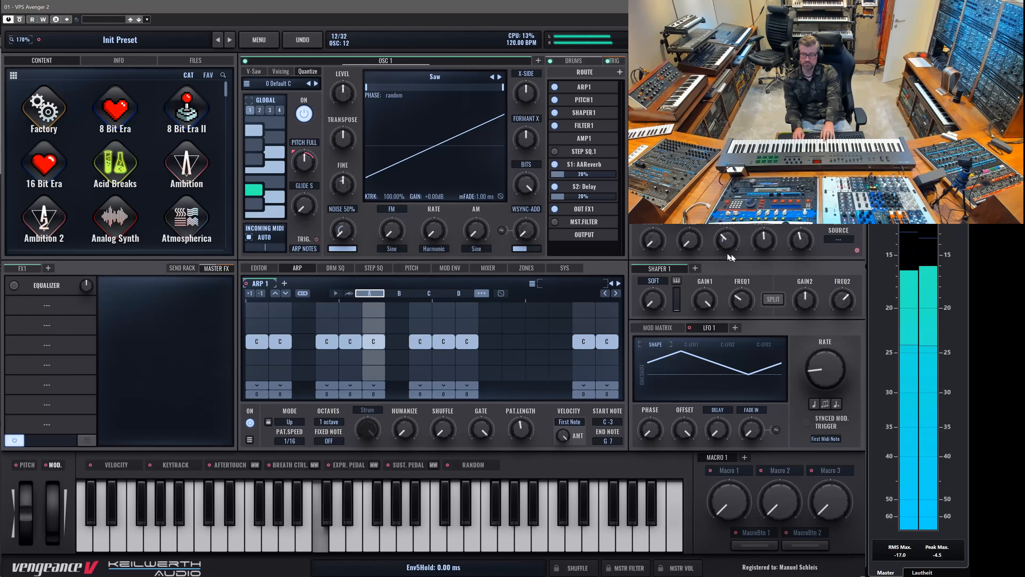
- Put a note back on step 12 of ARP 1's pattern and set the pattern speed to 1/8
left_click(521, 338)
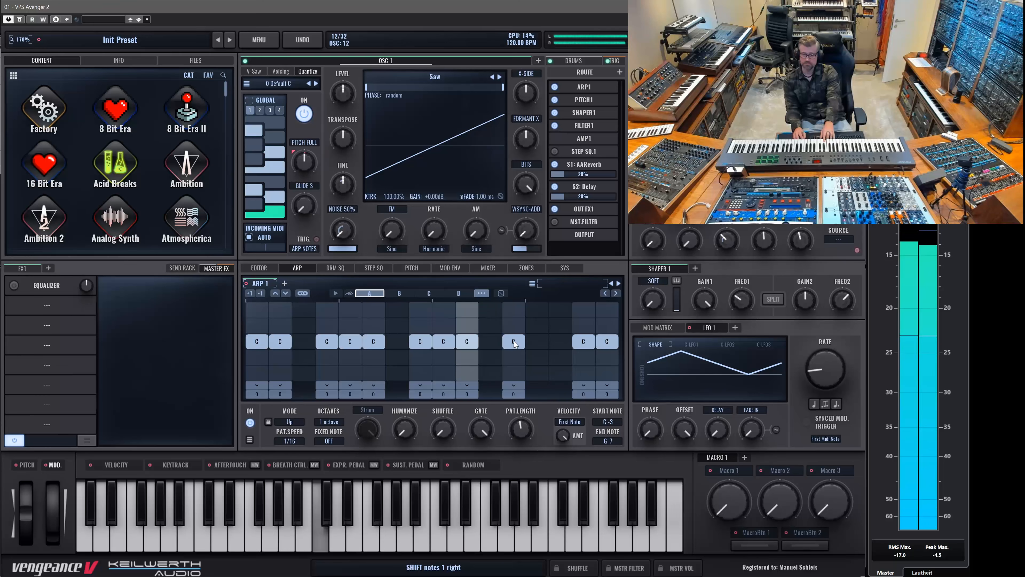
left_click(289, 441)
left_click(315, 503)
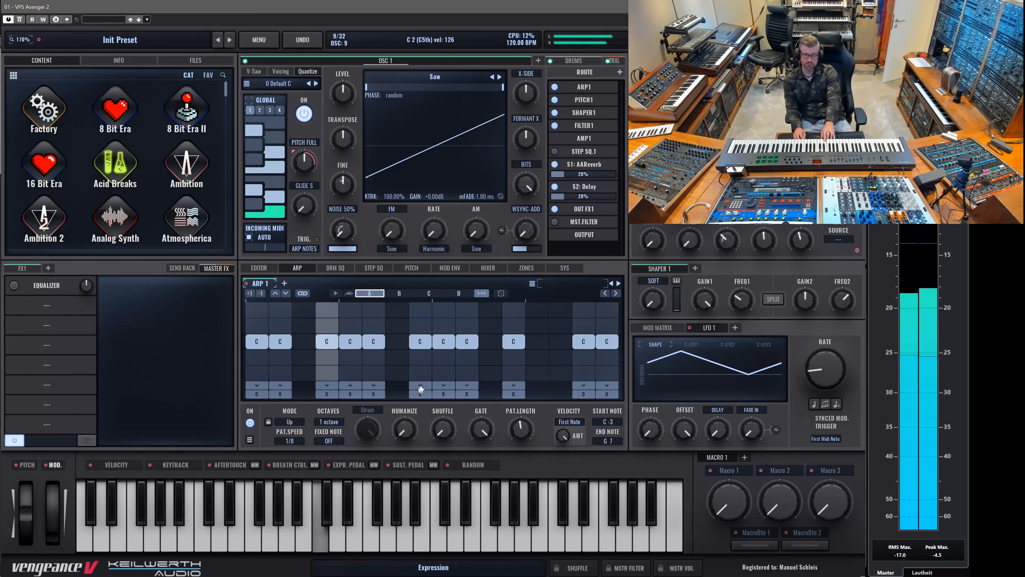
- Apply a ratchet style to ARP 1's note on step 12 and add a note on step 13
left_click(513, 384)
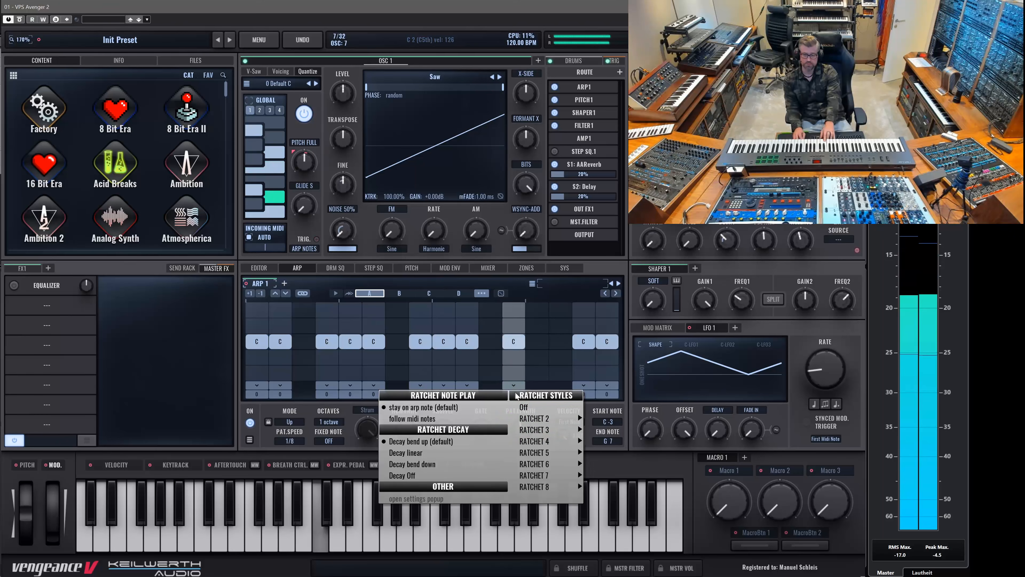
mouse_move(565, 452)
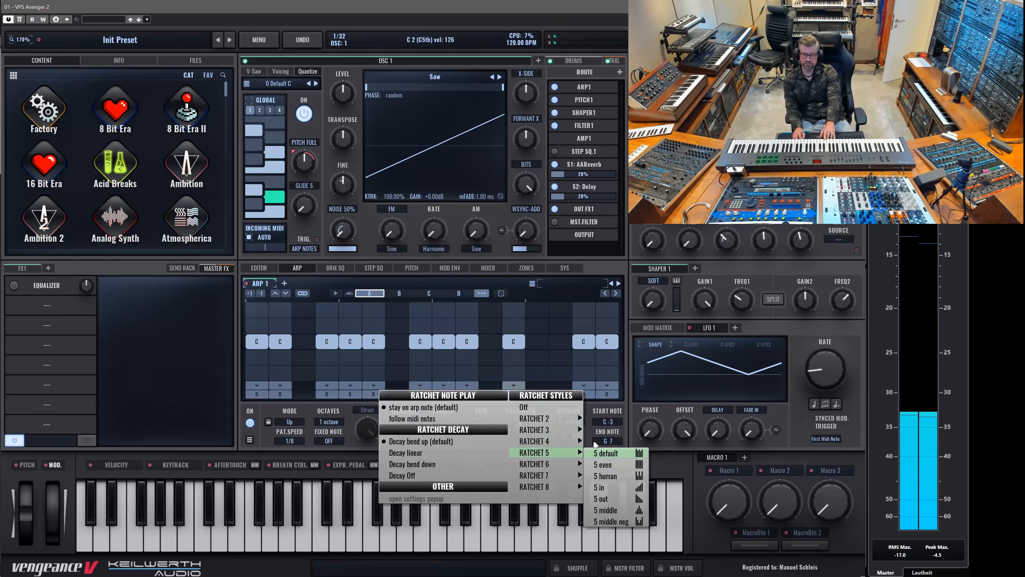
mouse_move(563, 422)
left_click(605, 431)
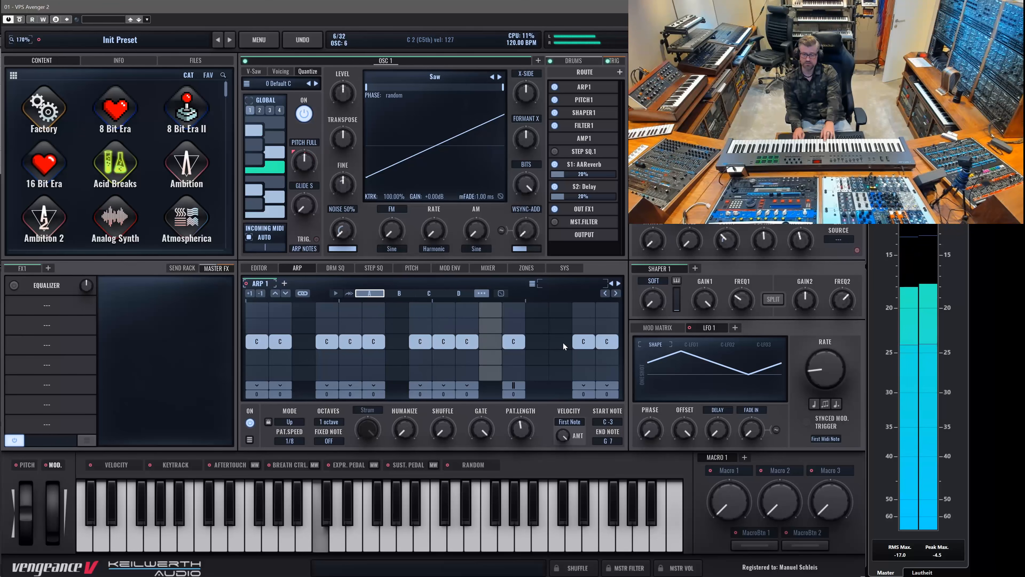
left_click(537, 343)
mouse_move(510, 387)
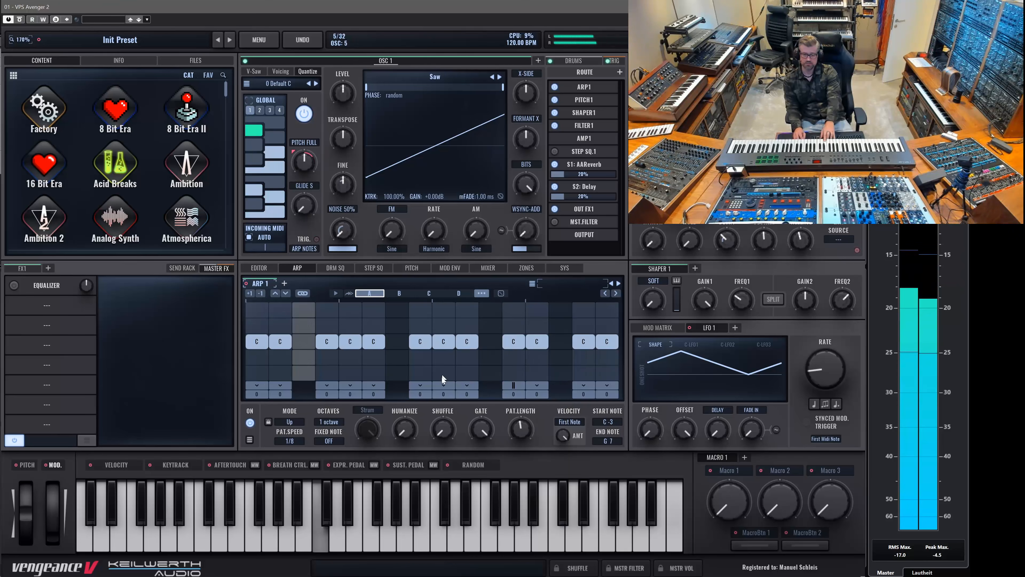
- Set ARP 1's pattern speed to 1/16, and try a raised shuffle before returning it to 0%
left_click_drag(446, 399, 450, 368)
left_click(290, 440)
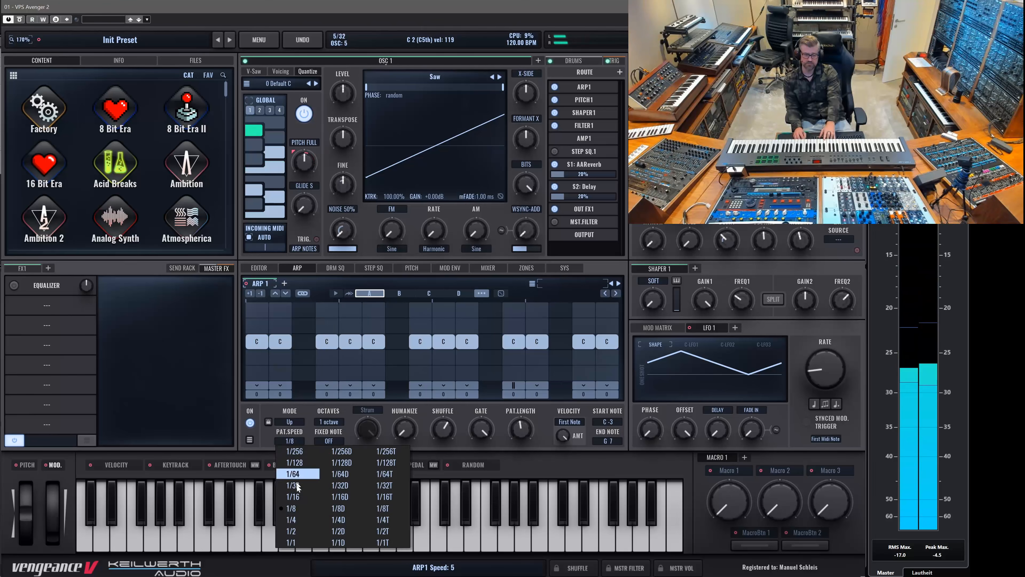
left_click(297, 500)
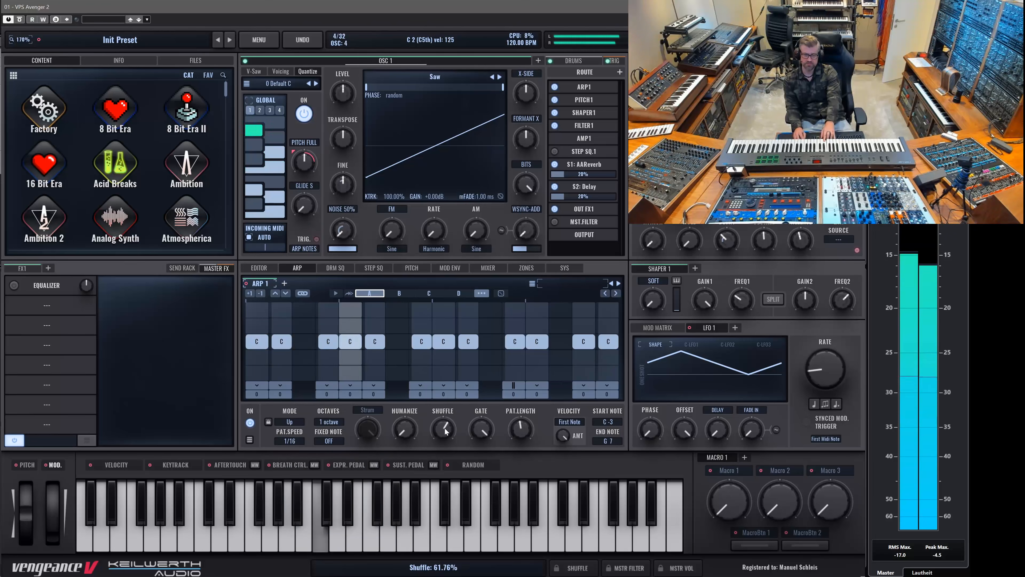
left_click_drag(444, 428, 494, 554)
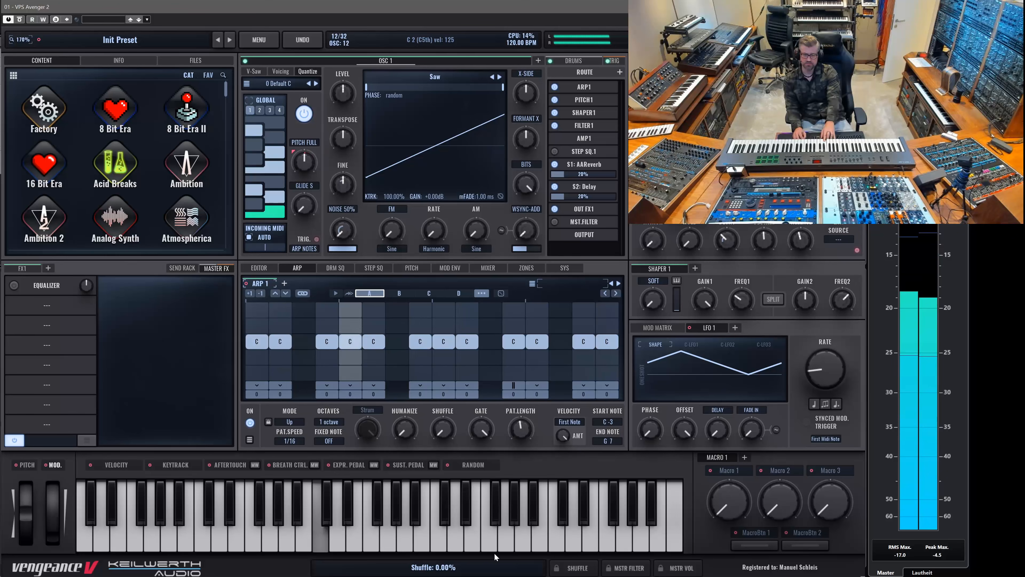
left_click_drag(480, 428, 486, 435)
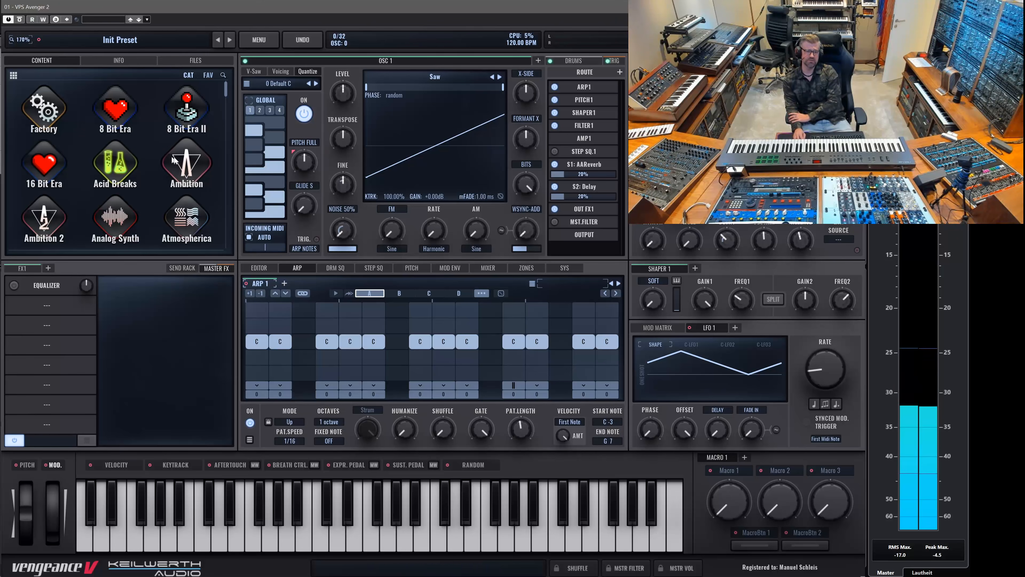
- Find the Generative expansion in the content browser and open its preset list
scroll(169, 161, "down", 15)
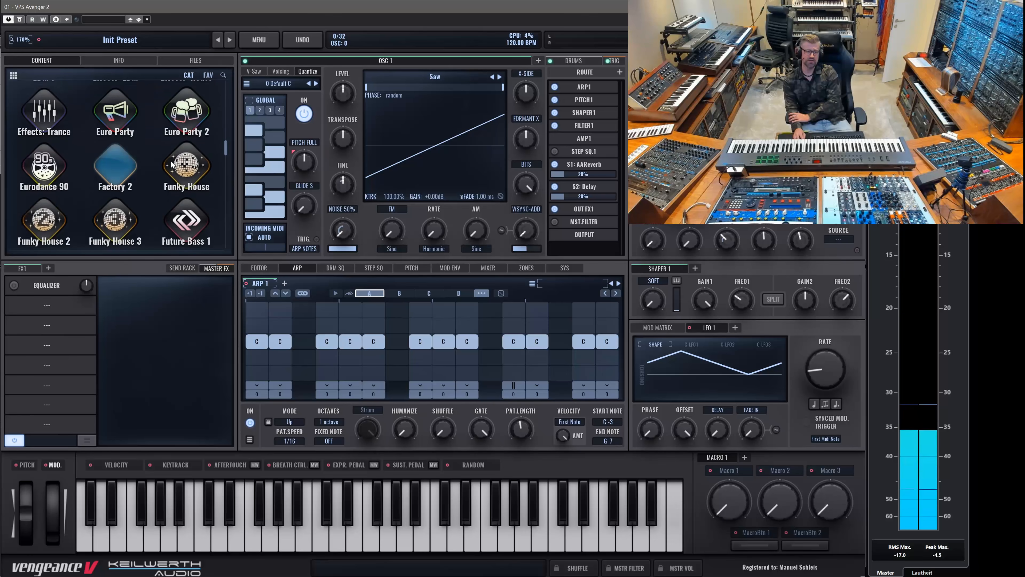
scroll(171, 173, "down", 5)
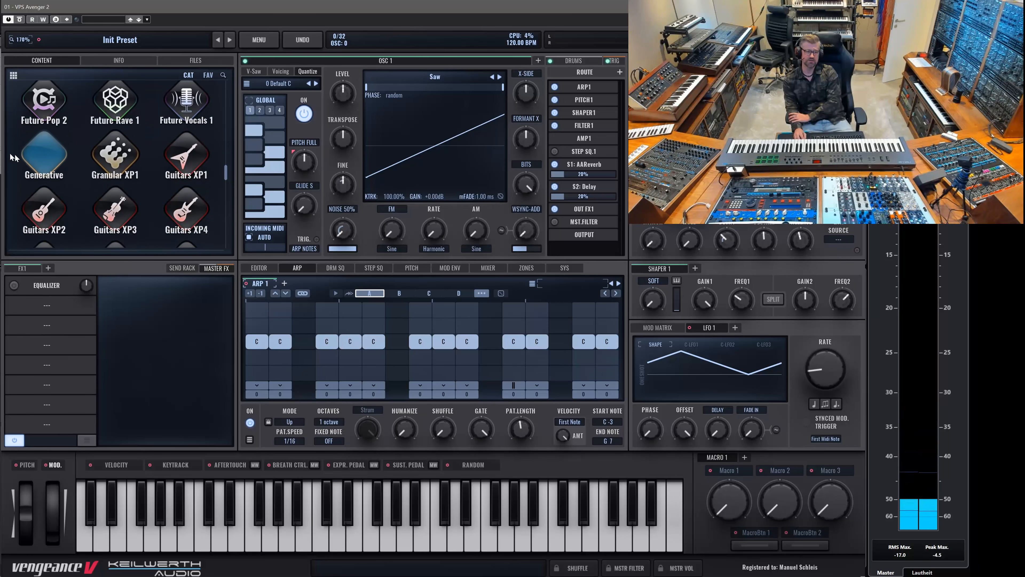
left_click(46, 164)
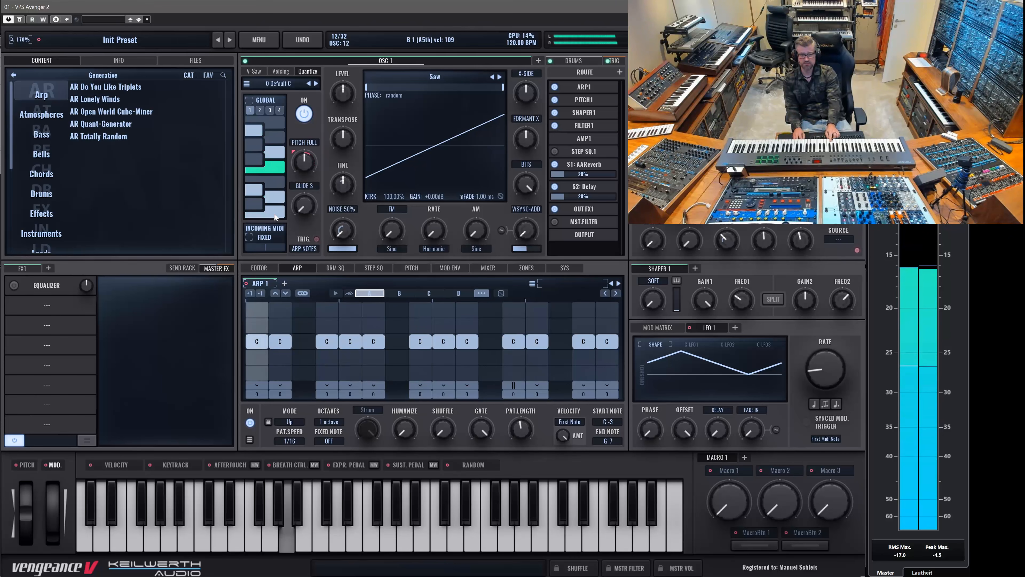
- Turn off the ratchet on ARP 1's step 12 note
left_click(513, 385)
left_click(523, 403)
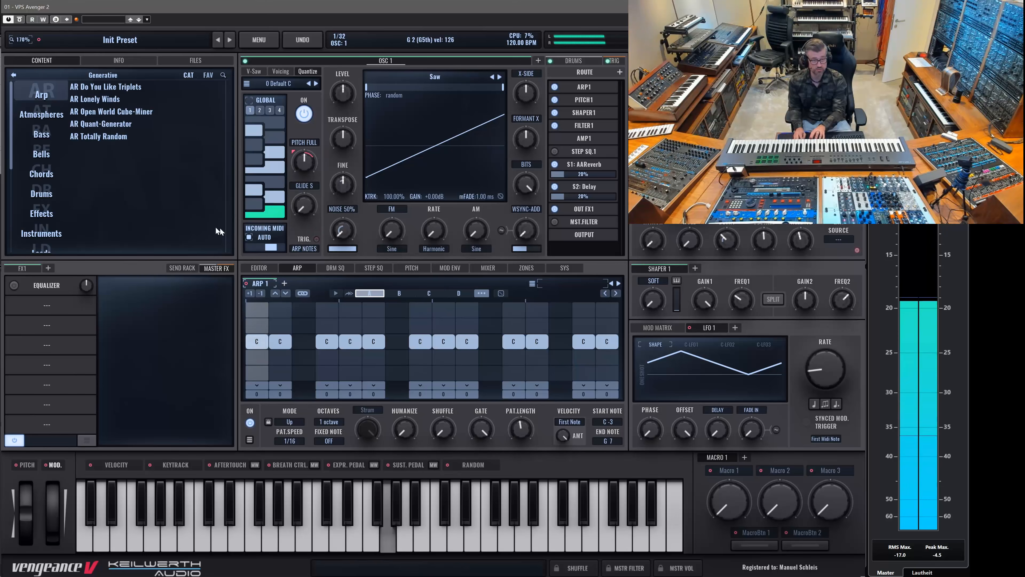
- Load the AR Do You Like Triplets preset and raise its Plucks macro to 100%
left_click(105, 86)
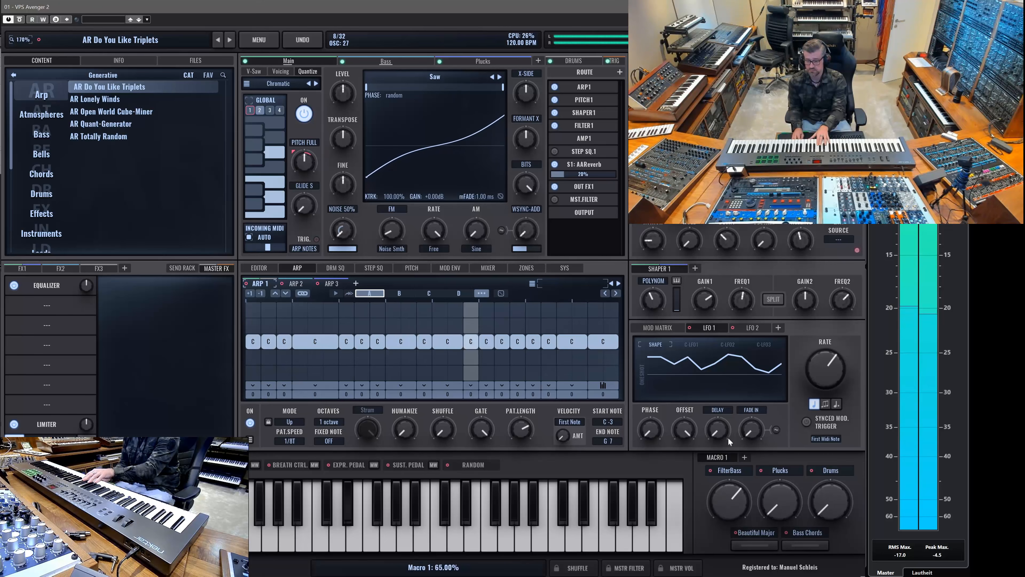
left_click_drag(779, 501, 778, 446)
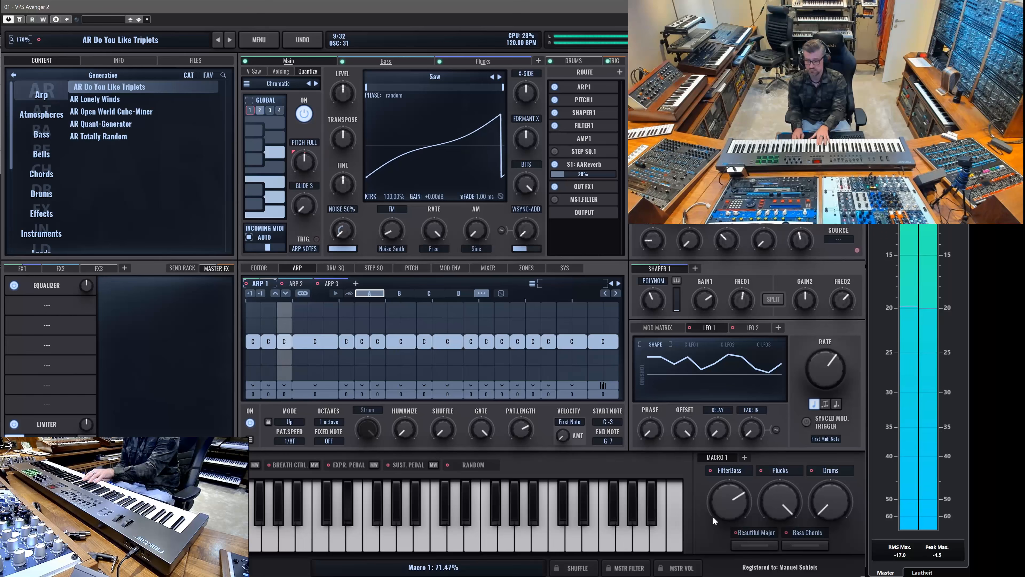
- Inspect the ARP 2 and ARP 3 patterns and the Plucks oscillator's quantizer, switching off its global 1 scale link
left_click(306, 285)
left_click(332, 285)
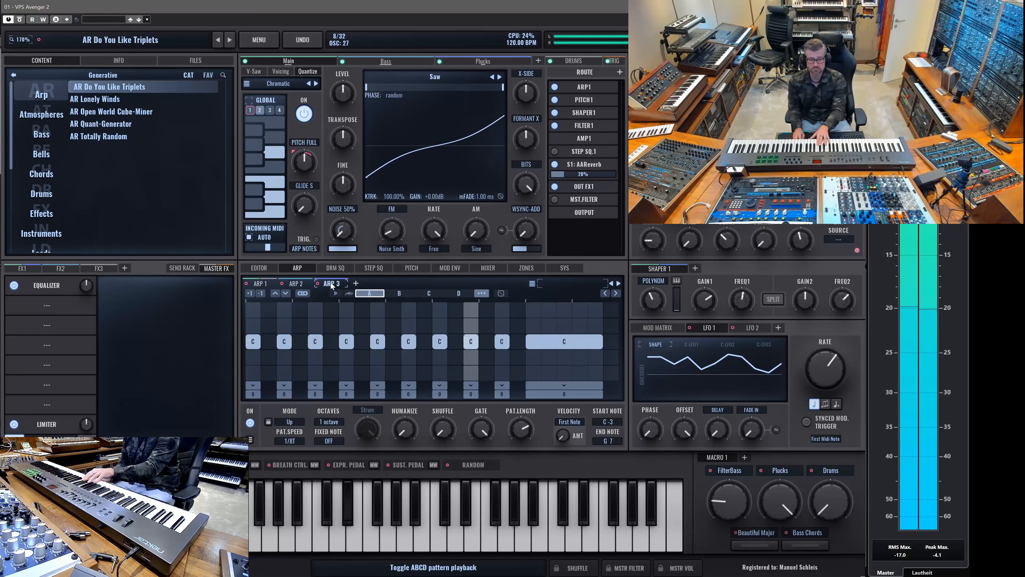
left_click(466, 61)
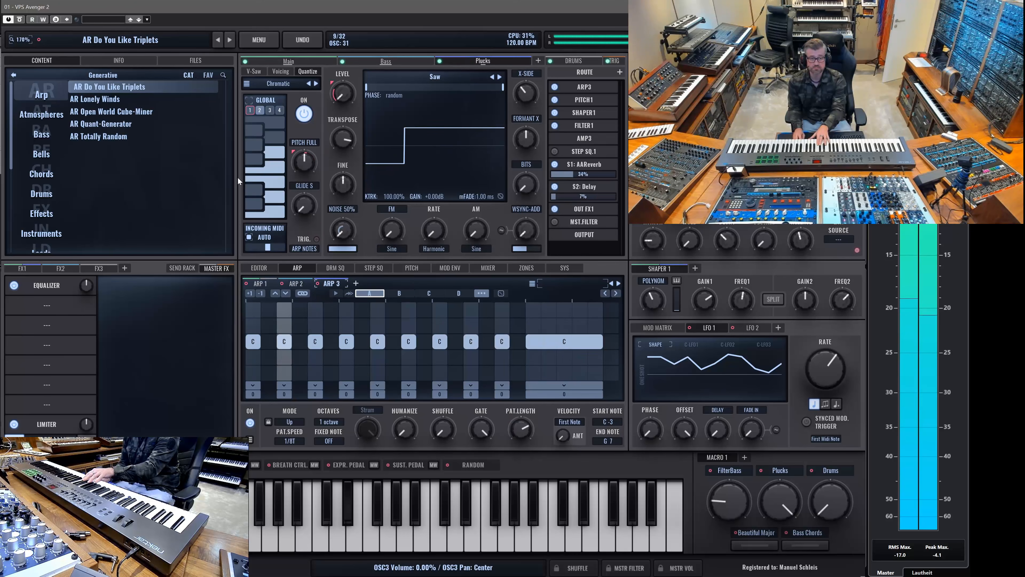
left_click(250, 110)
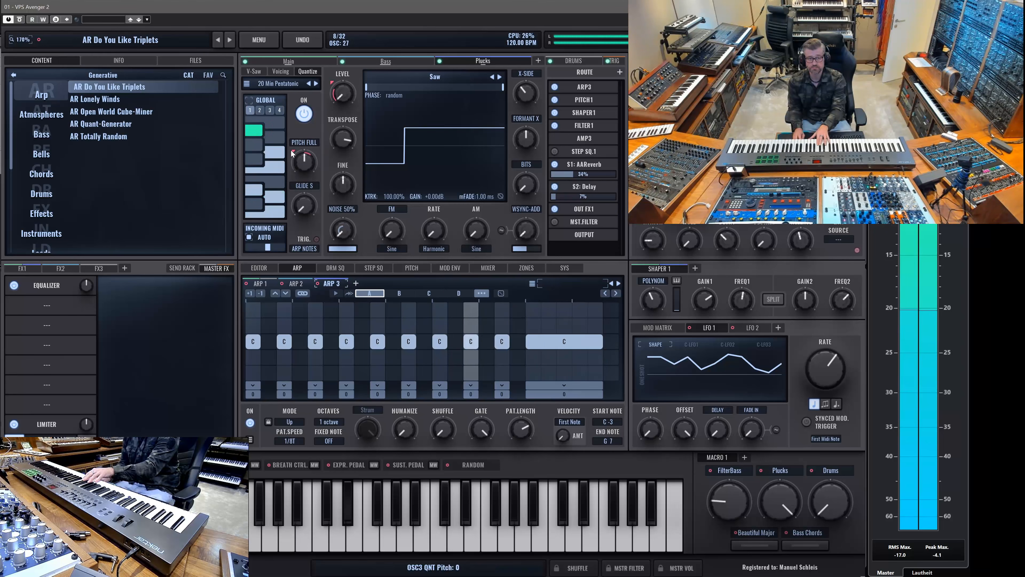
double_click(299, 61)
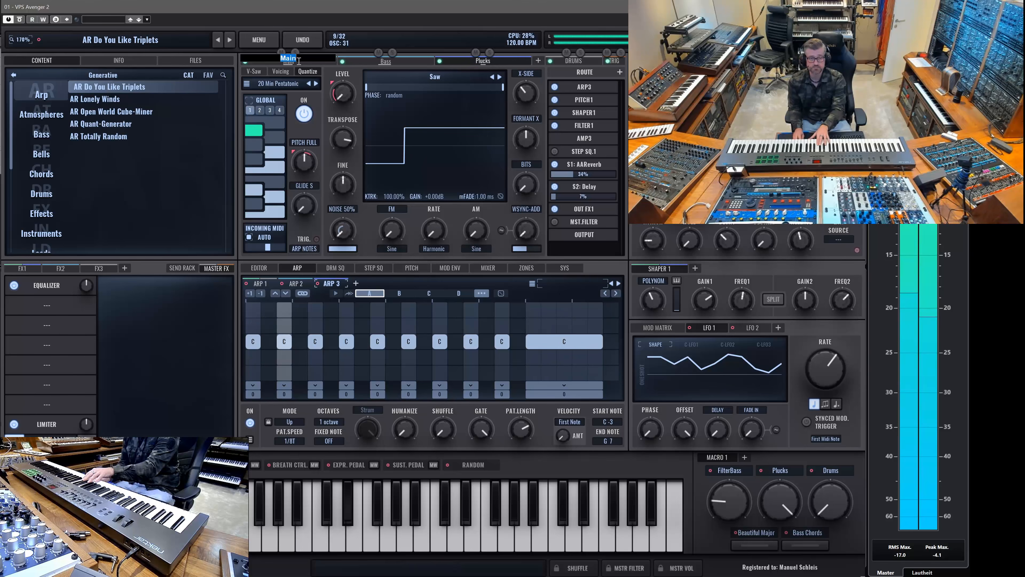
left_click(181, 249)
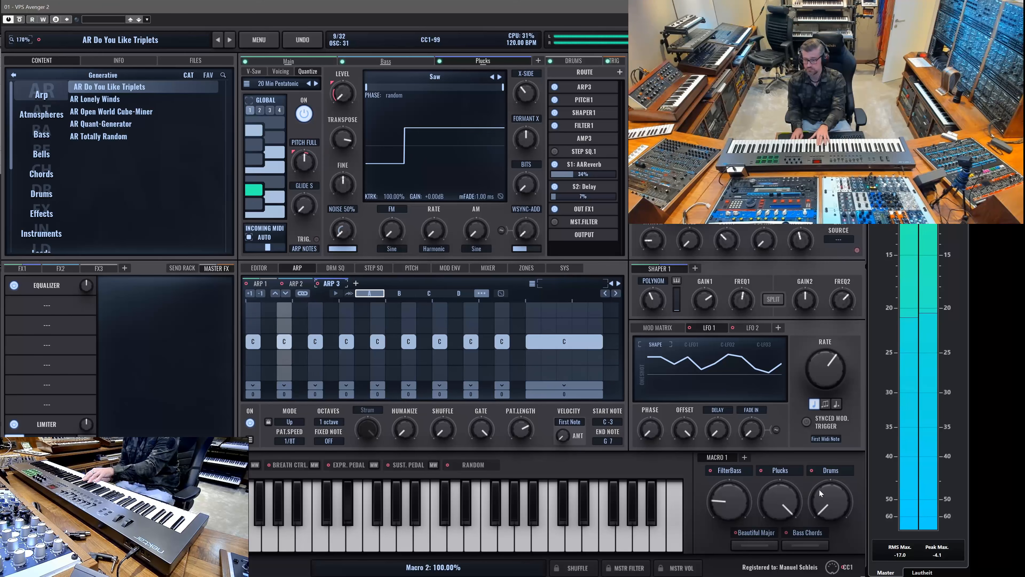
- Raise the Drums macro, pull it partway back down, and enable the Bass Chords macro button
left_click_drag(825, 508, 834, 442)
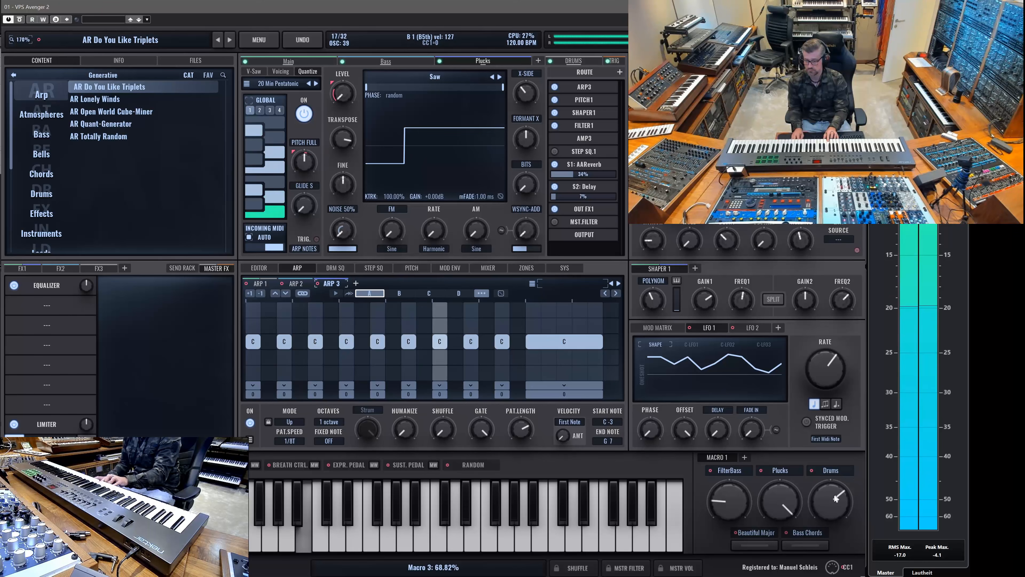
left_click_drag(835, 497, 837, 530)
left_click(811, 542)
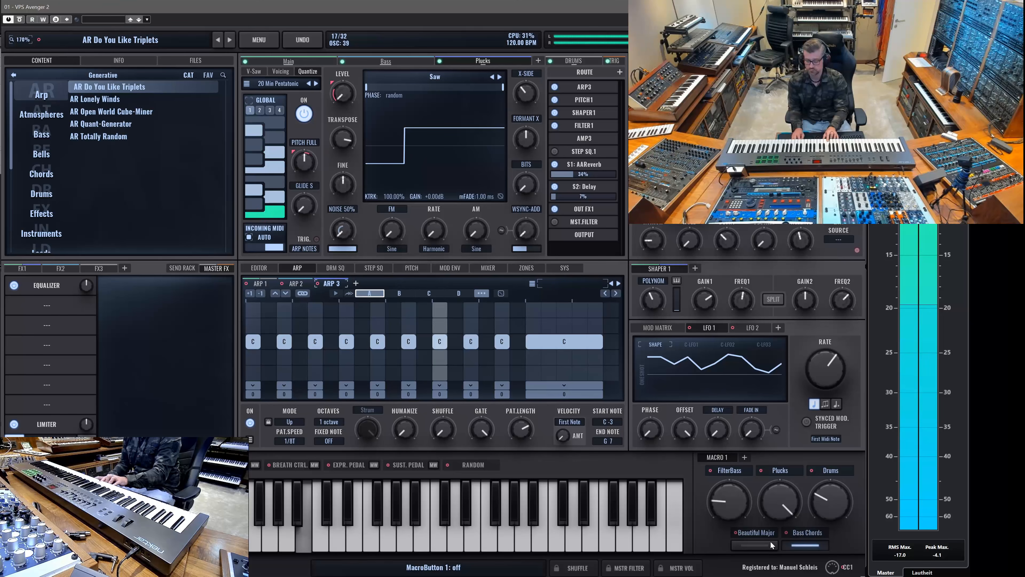
- Display the ARP 1 pattern, enable the Beautiful Major macro button, and raise the FilterBass macro to full
left_click(260, 283)
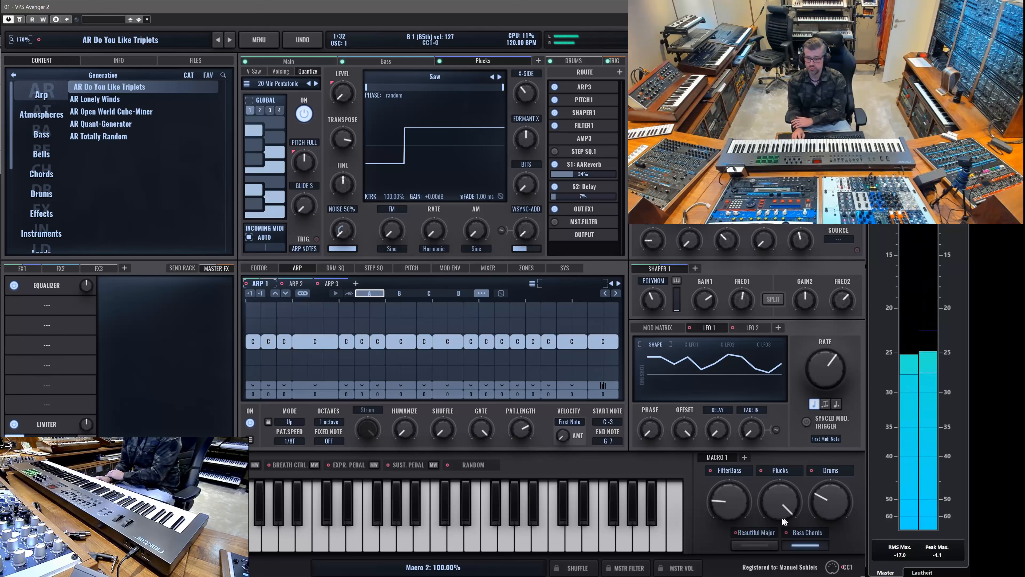
left_click_drag(750, 535, 264, 114)
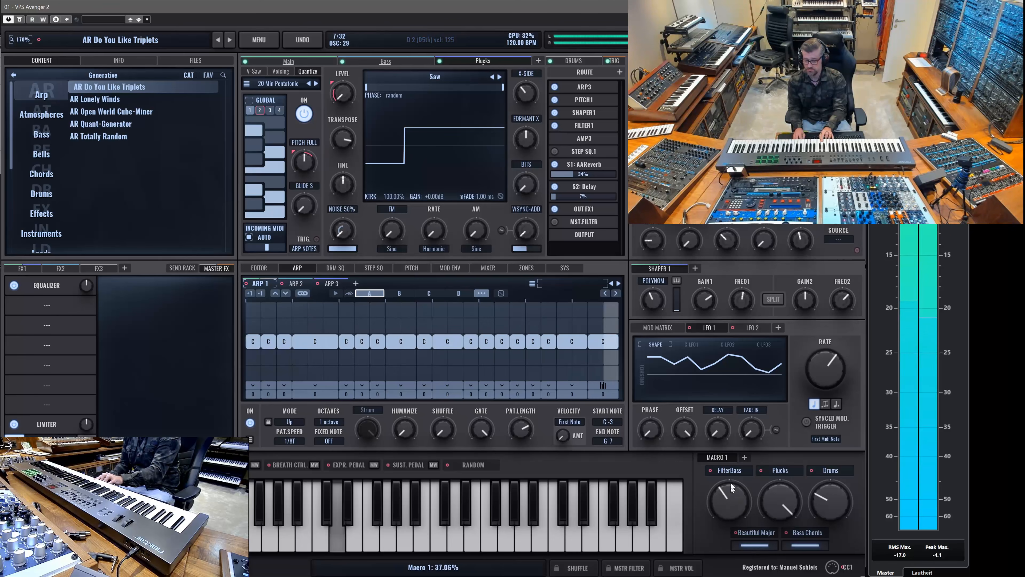
left_click_drag(731, 488, 736, 420)
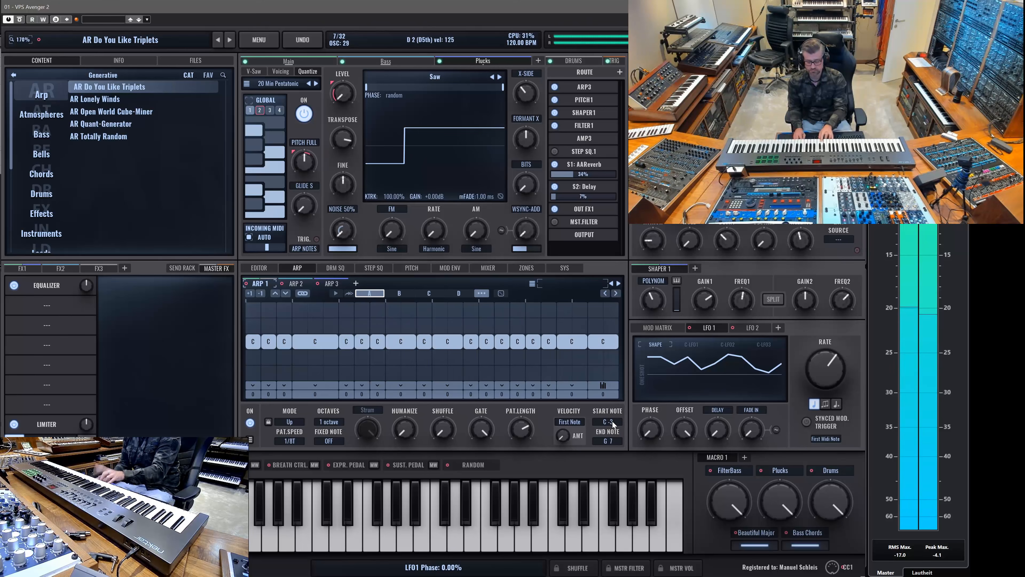
- Extend the Drums key zone upward so it covers the full keyboard range
left_click(527, 270)
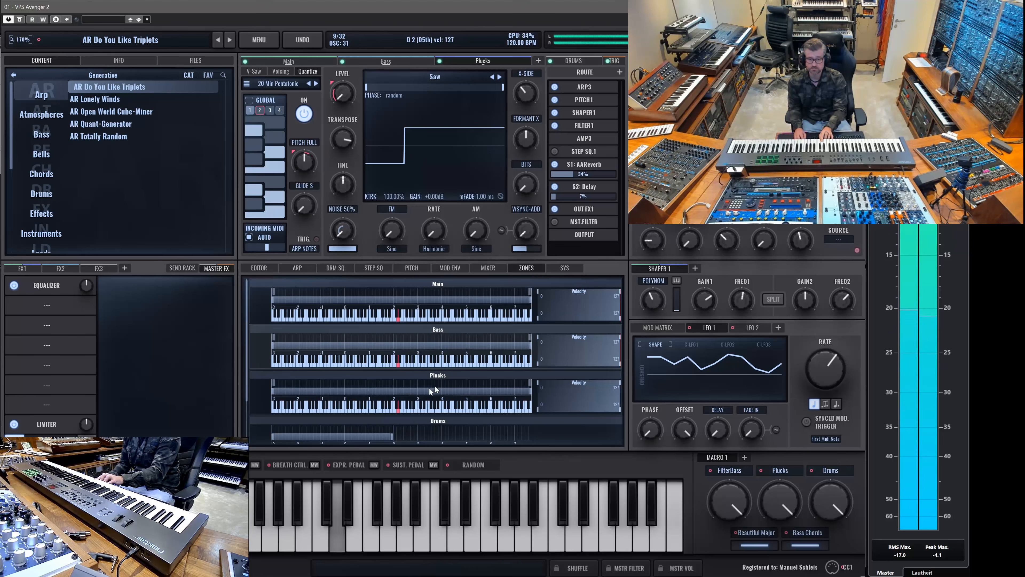
scroll(429, 388, "down", 1)
left_click_drag(393, 419, 647, 451)
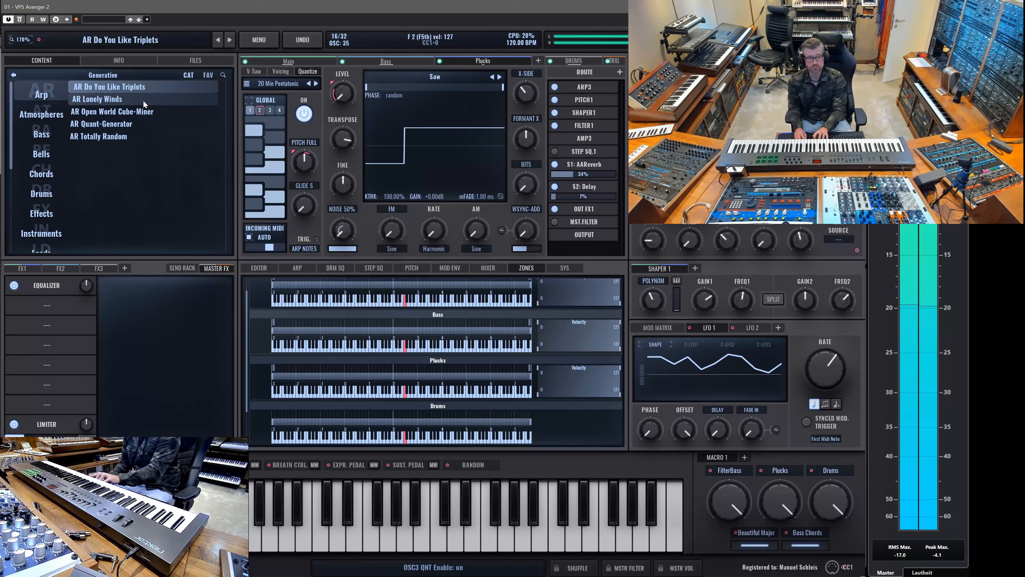
- Load the AR Lonely Winds preset and display its ARP 1 pattern
left_click(134, 98)
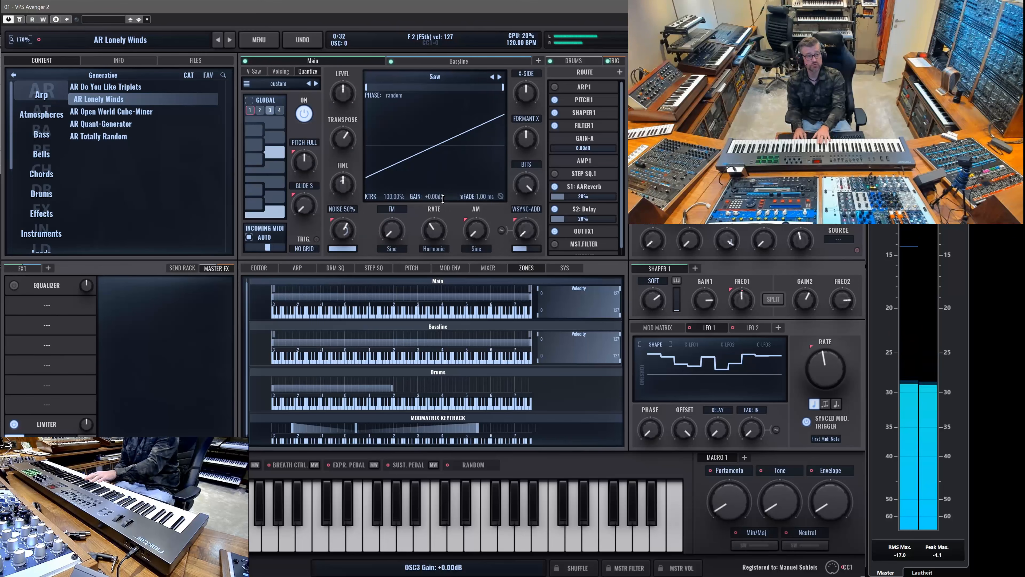
left_click(292, 269)
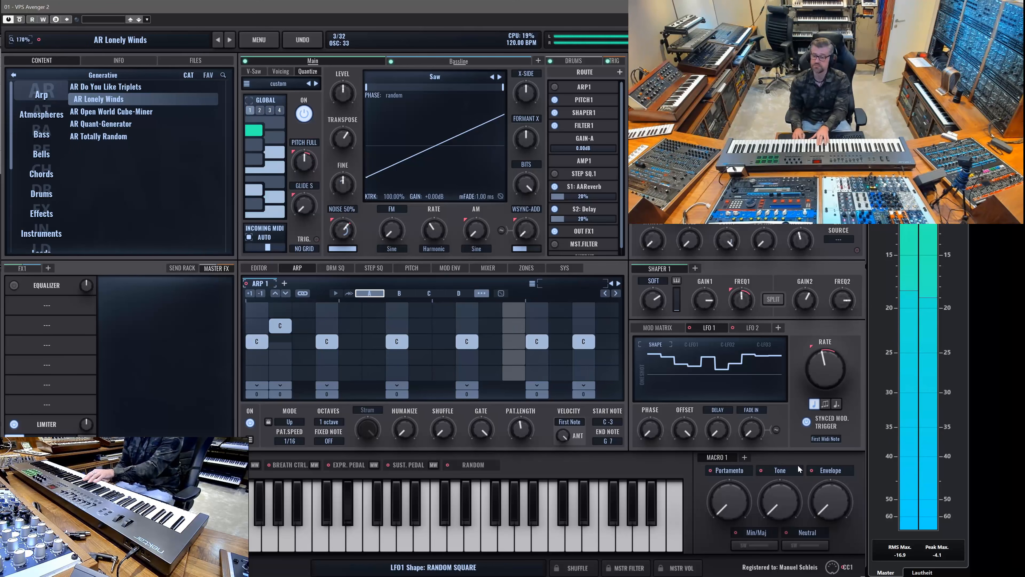
- Raise the Envelope macro to about 78%, turn up Portamento as well, and try out the Tone macro
left_click(798, 535)
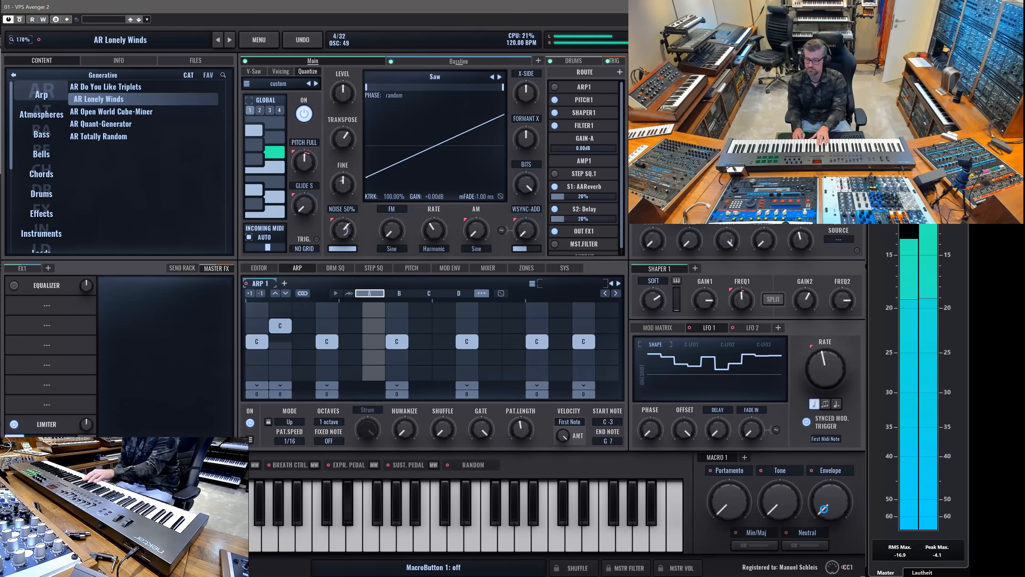
left_click_drag(824, 508, 831, 433)
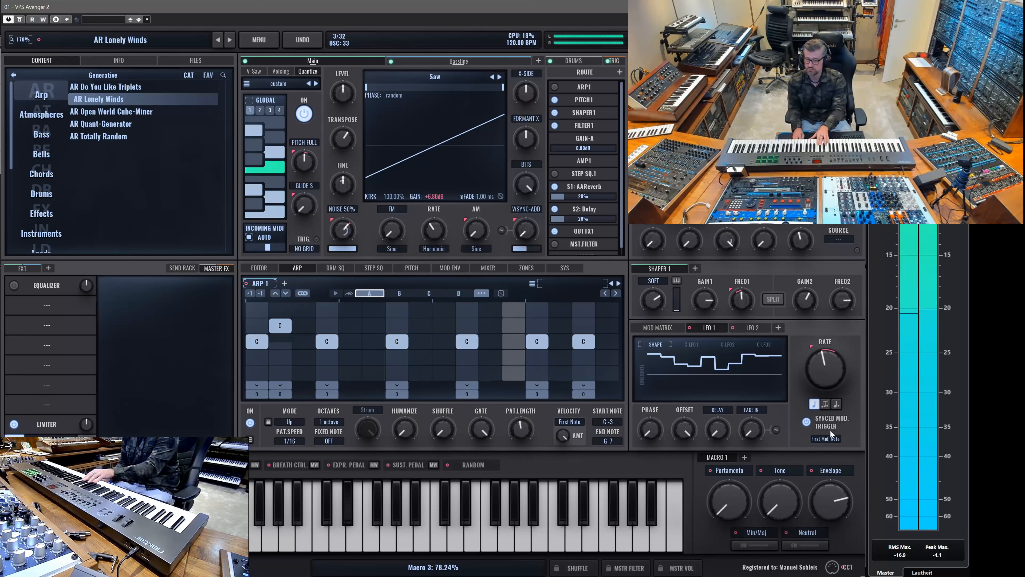
left_click_drag(729, 507, 740, 429)
mouse_move(779, 509)
left_mouse_down()
mouse_move(789, 434)
mouse_move(795, 511)
left_mouse_up()
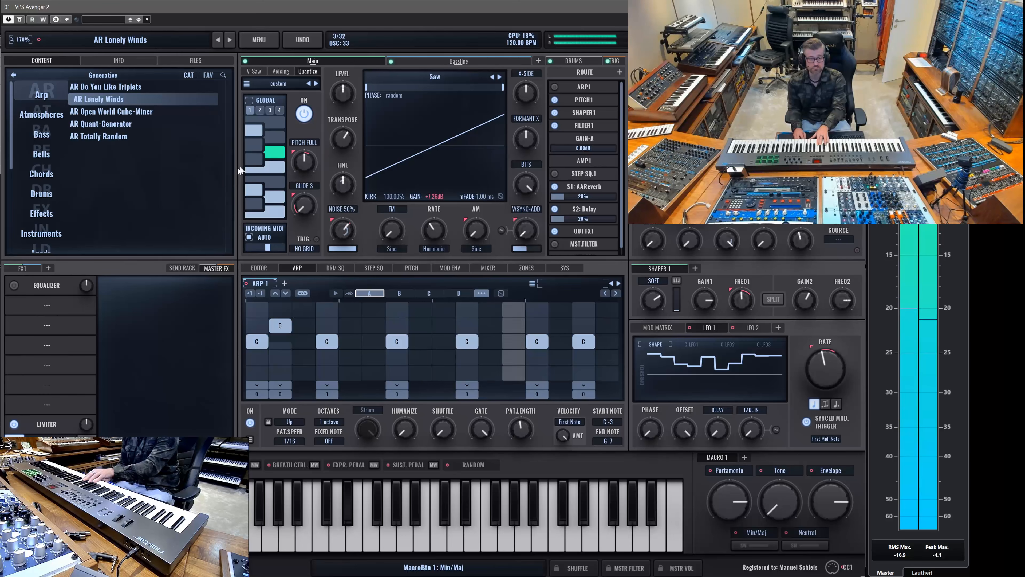
- Load the AR Open World Cube-Miner preset and raise its Mid and High macros
left_click(142, 111)
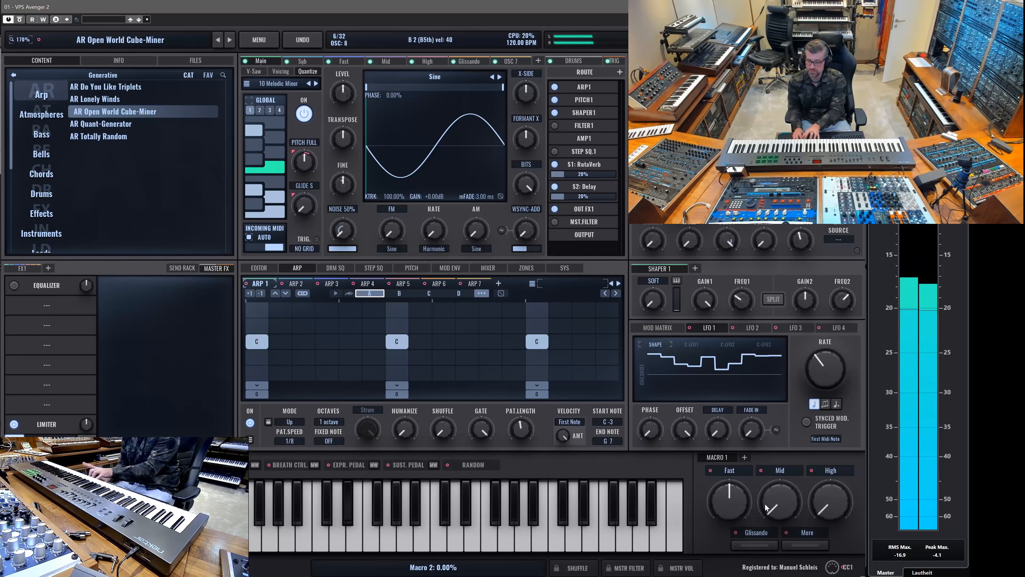
left_click_drag(777, 504, 776, 412)
left_click_drag(829, 503, 831, 427)
- Enable the Glissando and More macro buttons, and look through the ARP 2 and ARP 3 patterns
left_click(758, 545)
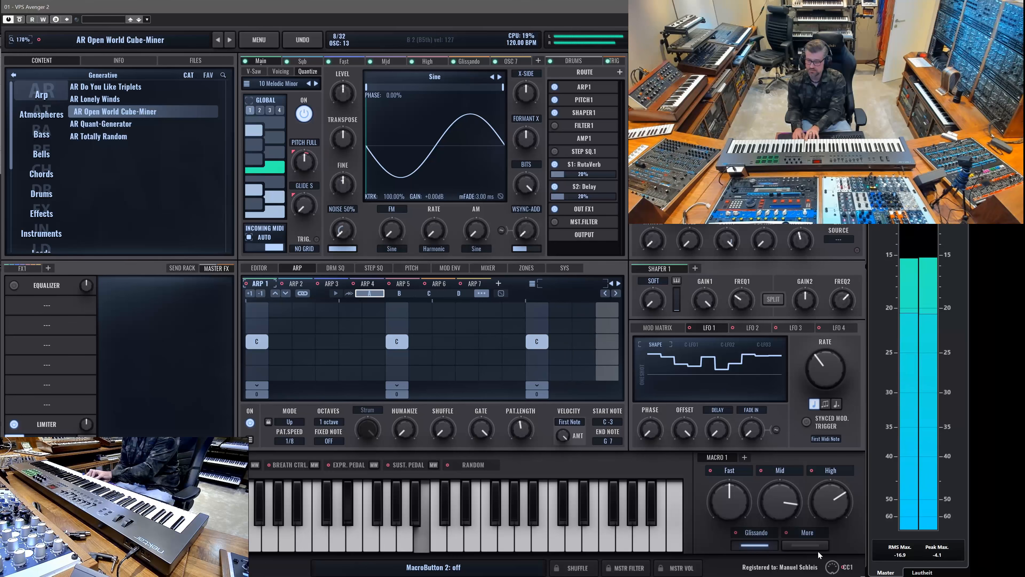
left_click(805, 544)
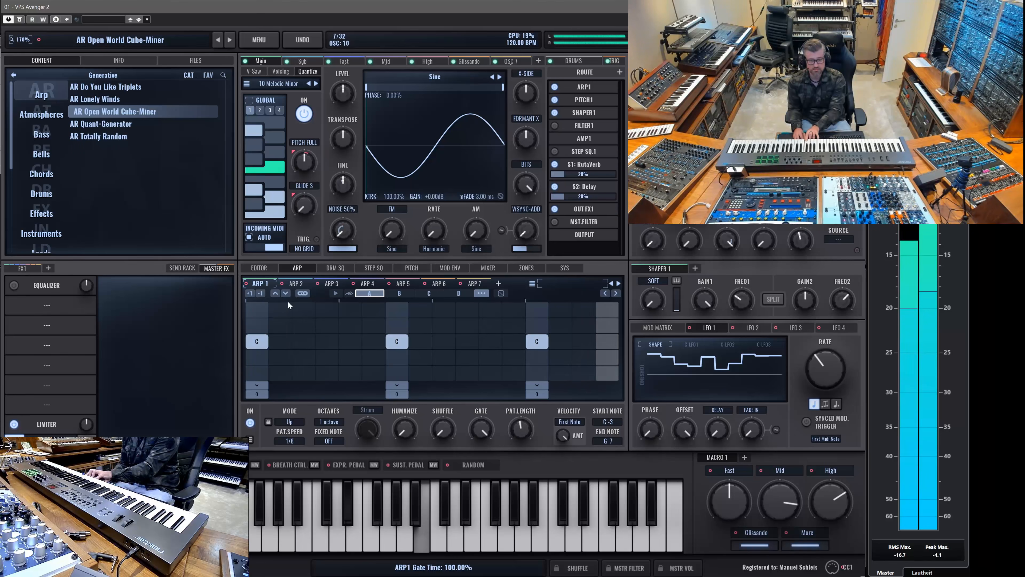
left_click(292, 283)
left_click(337, 282)
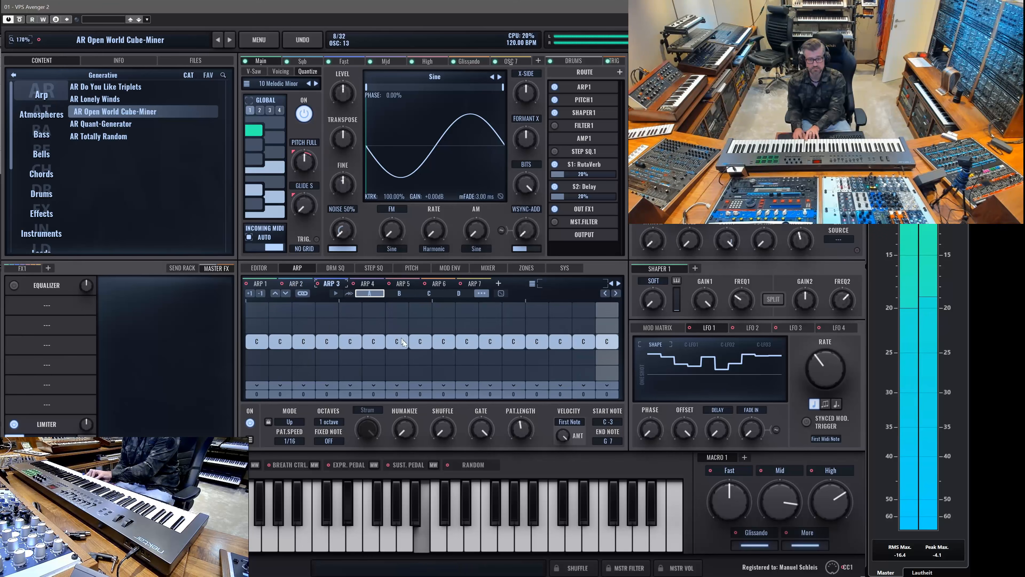
- Lower the Mid and High macros to around the middle of their range, keeping the More button on
left_click_drag(780, 491, 785, 524)
left_click_drag(829, 505, 829, 528)
left_click(787, 541)
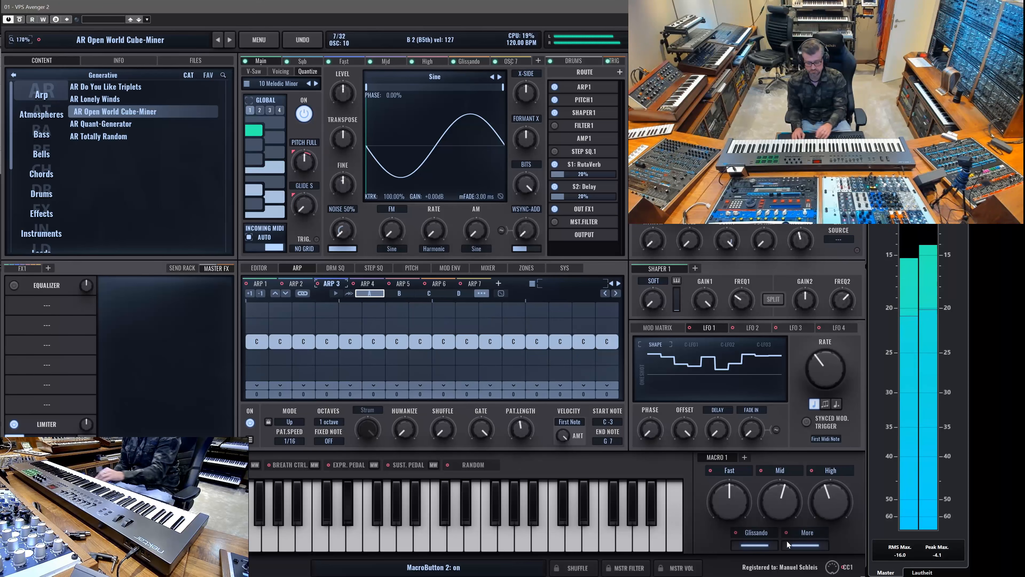
- Load the AR Quant-Generator preset and inspect the quantizer settings of its Bassline and Sine Add oscillators
left_click(145, 128)
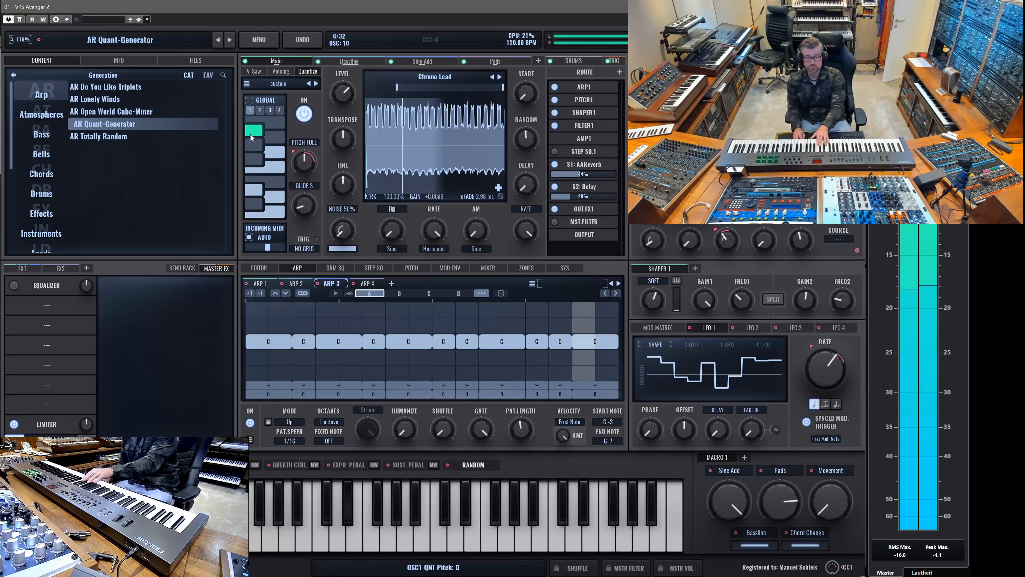
left_click(349, 61)
left_click(410, 61)
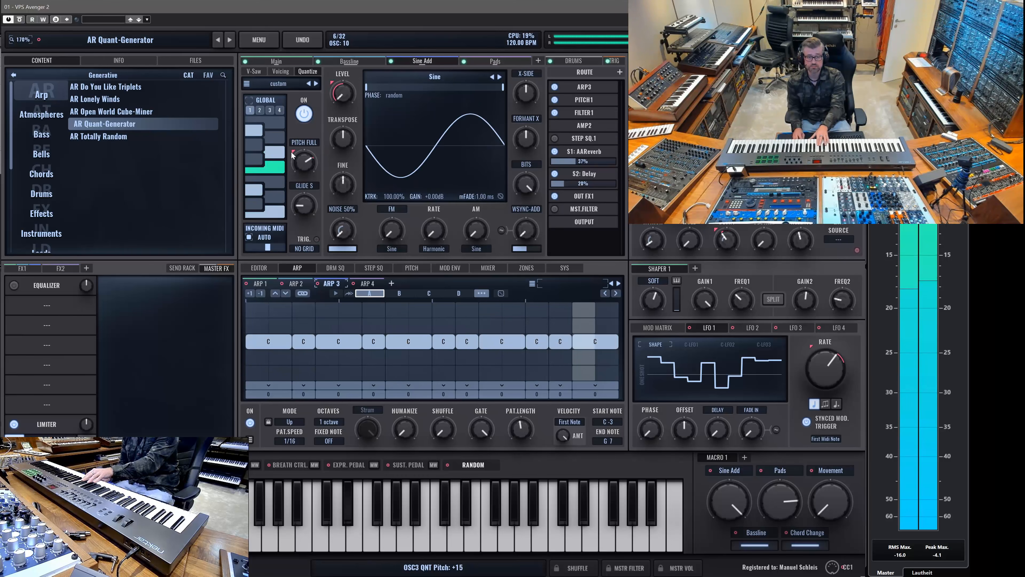
mouse_move(293, 152)
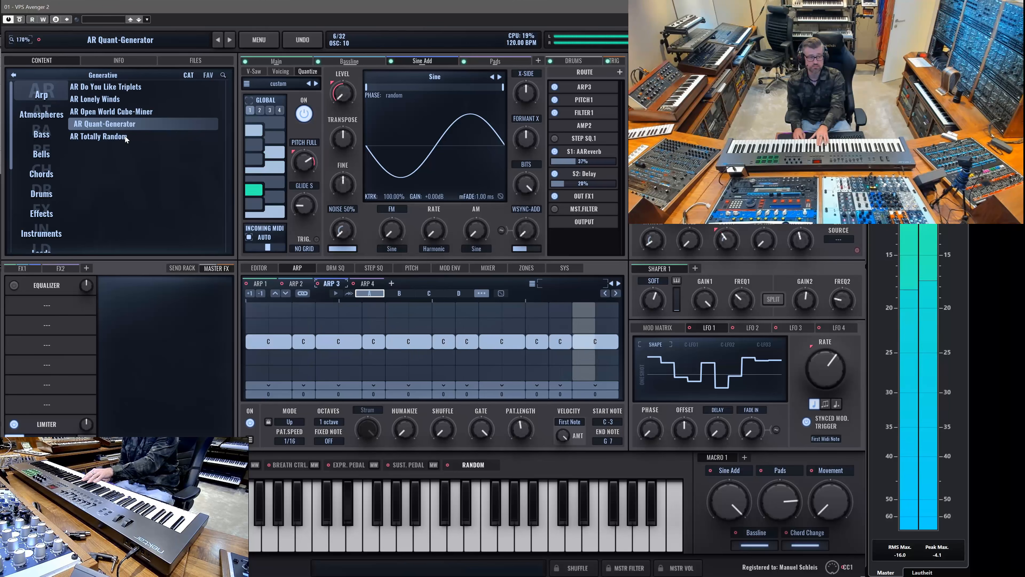
- Load the AT Book of Air preset from the Atmospheres category
left_click(45, 111)
left_click(99, 87)
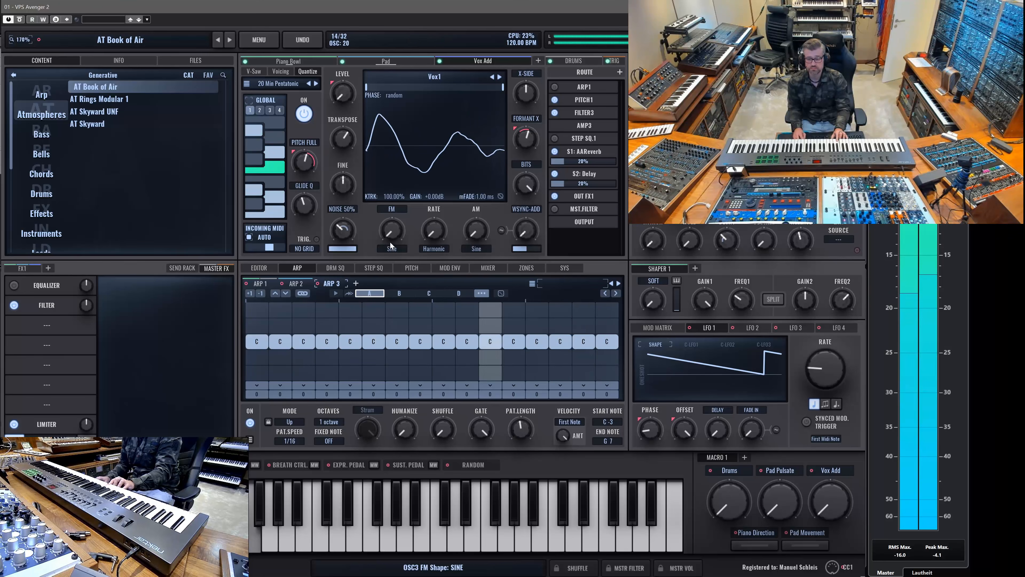
- Raise the Drums and Vox Add macros, try Pad Pulsate, and switch Piano Direction on and off again
left_click_drag(725, 489, 723, 498)
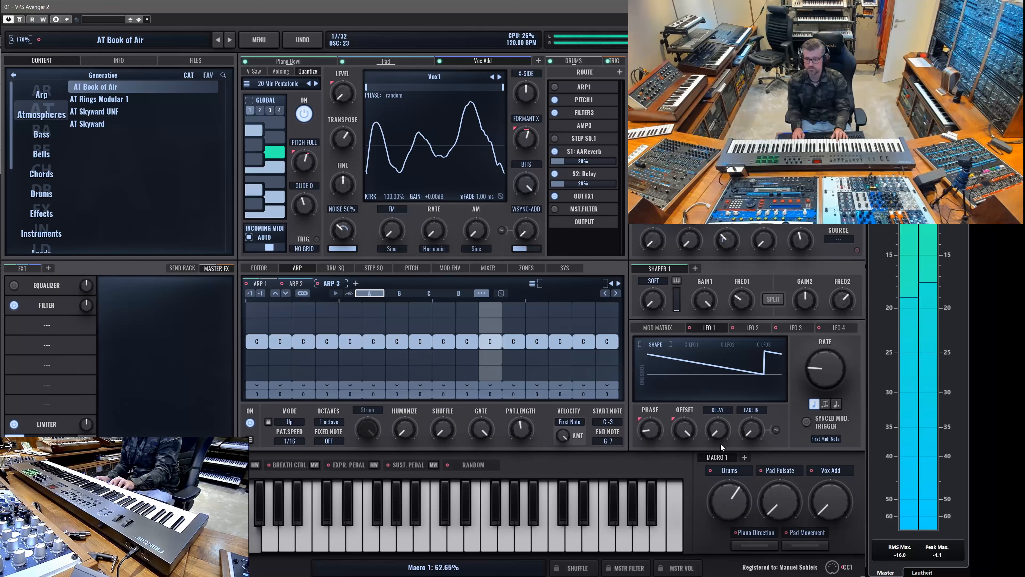
left_click_drag(827, 503, 828, 416)
left_click_drag(774, 504, 797, 514)
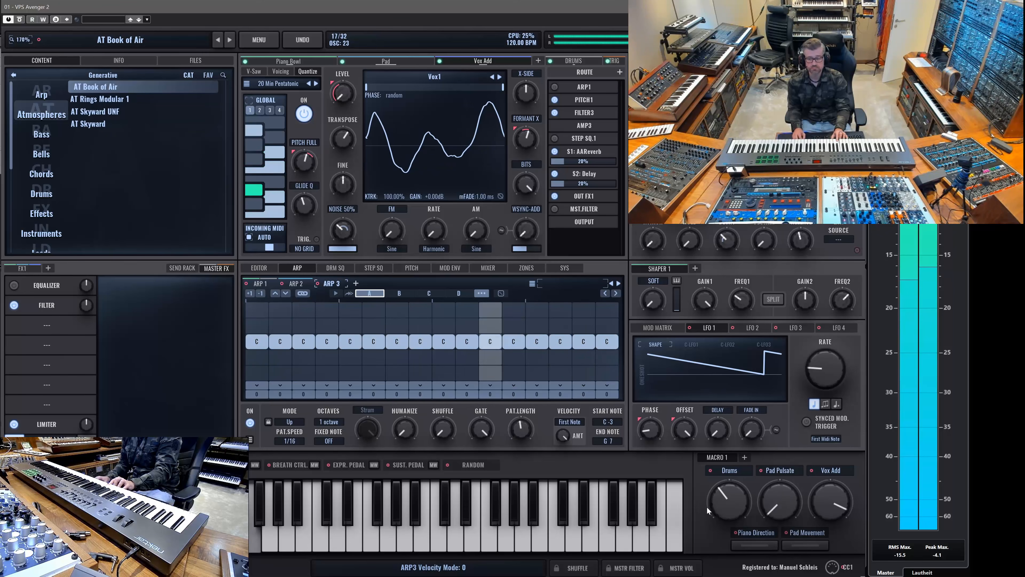
left_click(754, 546)
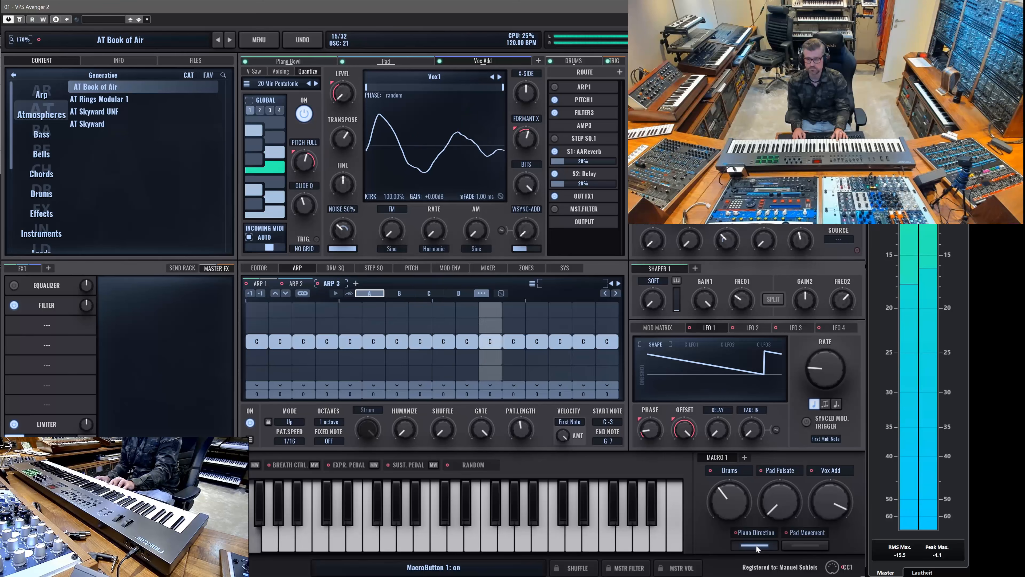
left_click(755, 546)
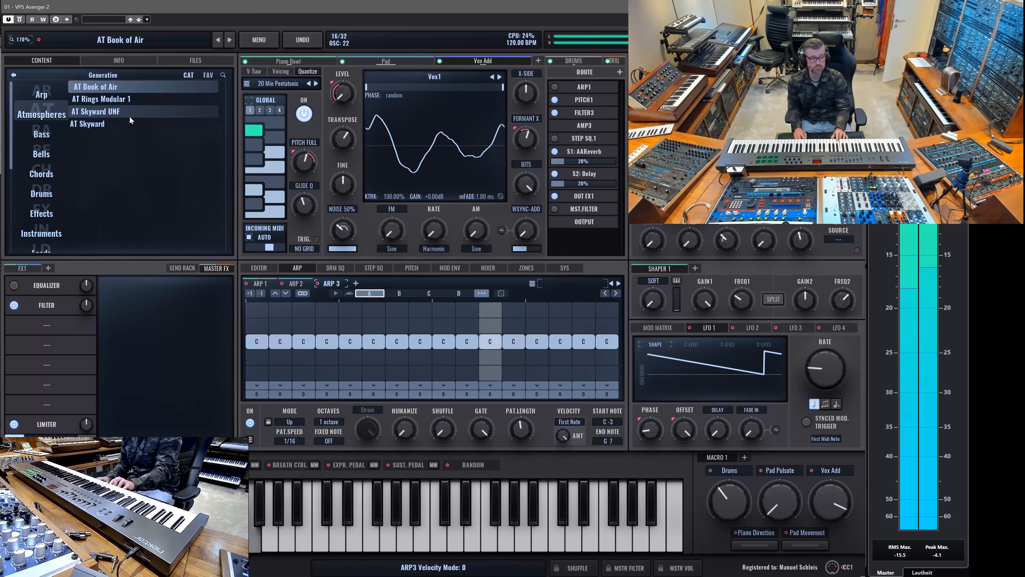
- Load the AT Rings Modular 1 preset, raise its Flutes macro, and set Hi Vox to about 65%
left_click(120, 100)
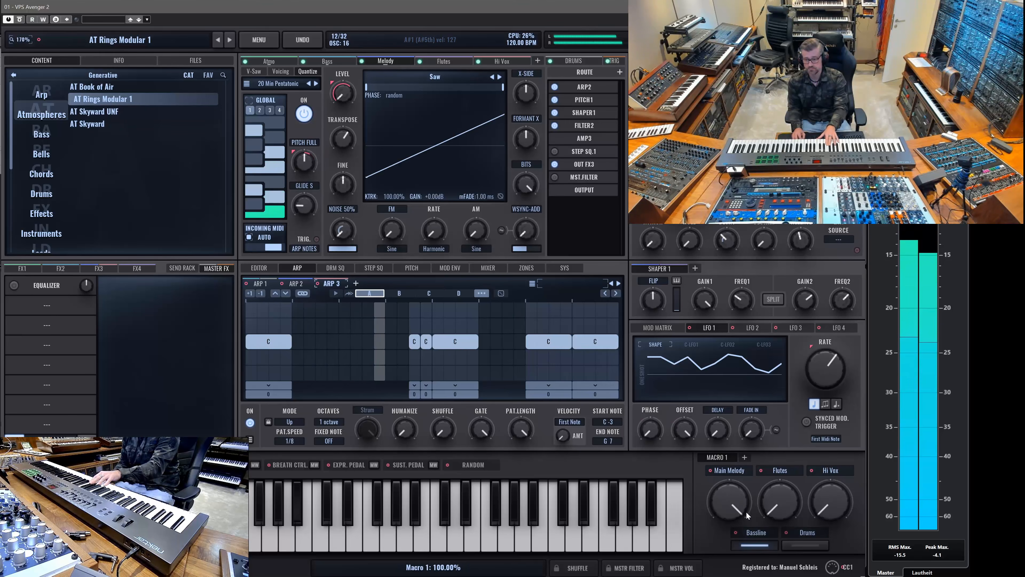
left_click_drag(785, 433, 785, 441)
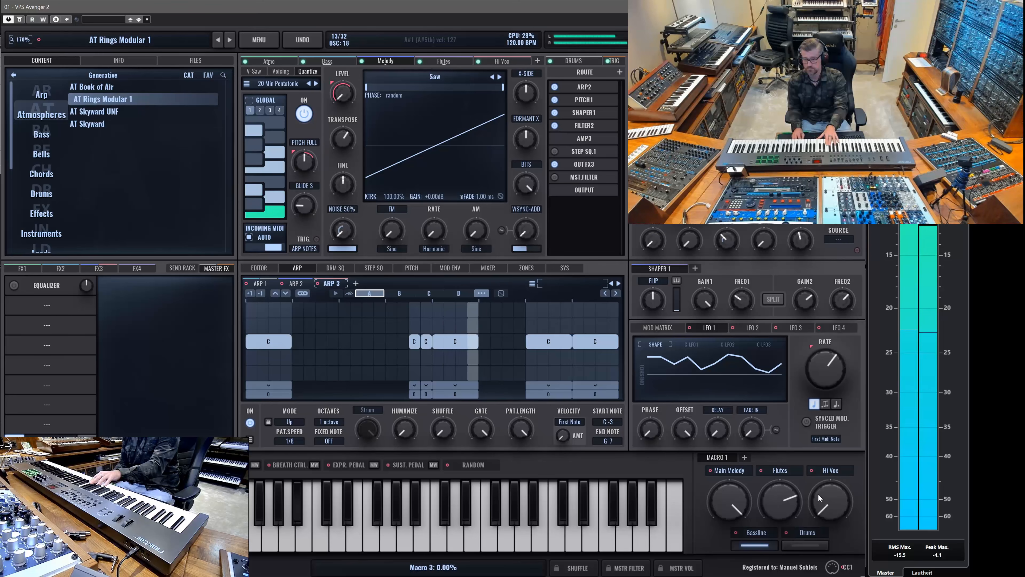
left_click_drag(828, 499, 827, 441)
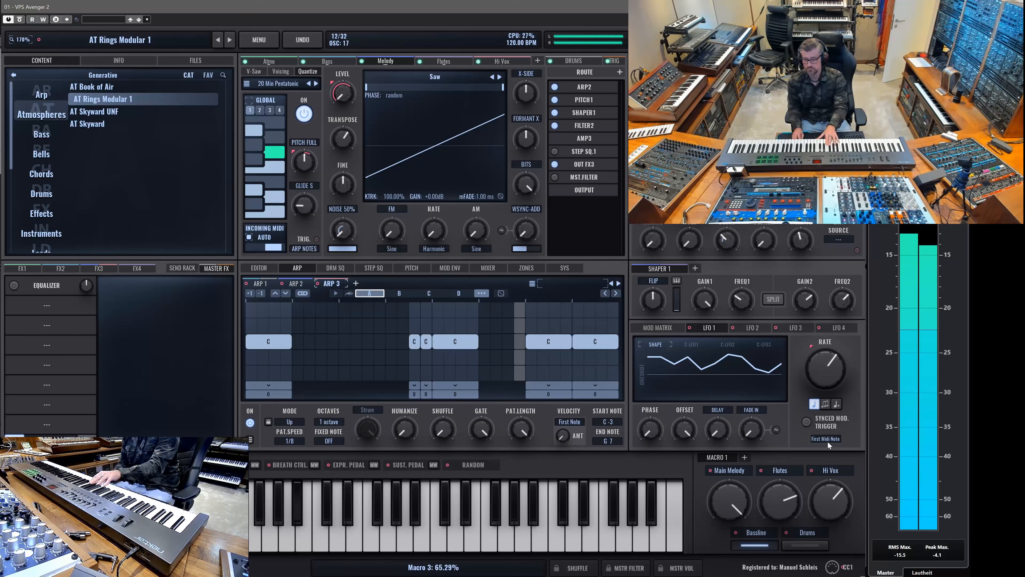
- Try the Drums macro button on and off, and adjust the Hi Vox and Flutes macros of AT Rings Modular 1
left_click(800, 546)
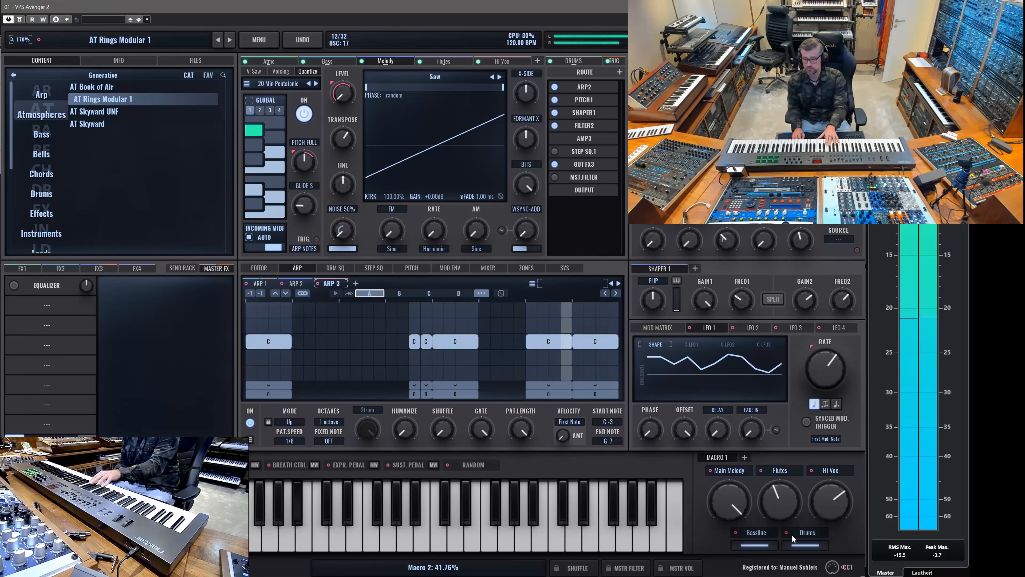
left_click(805, 544)
left_click_drag(833, 493, 845, 572)
left_click_drag(780, 498, 789, 521)
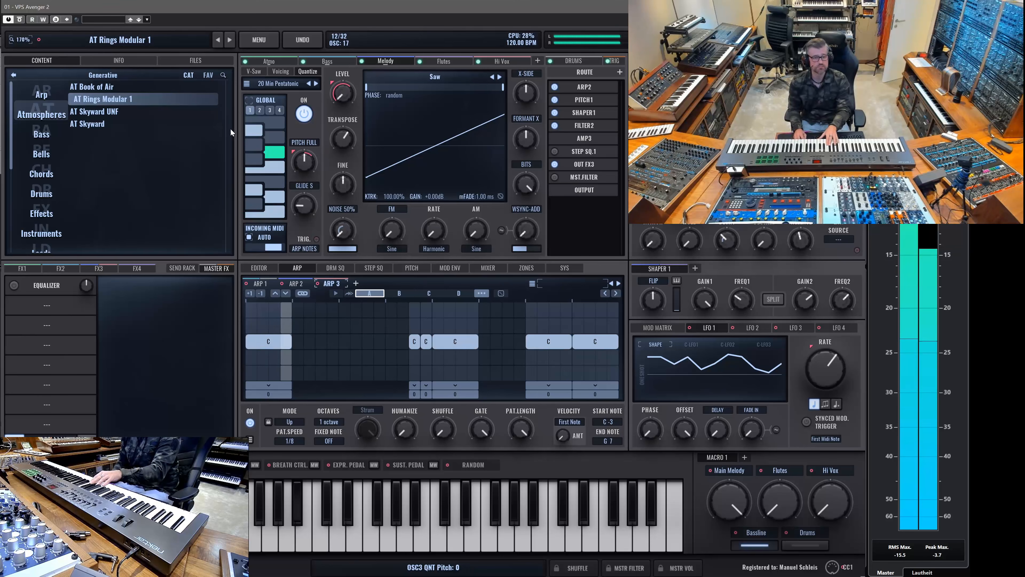
- Load the AT Skyward preset, lower its Ether Picks macro, and inspect the Sky-Saw oscillator's quantizer
left_click(99, 124)
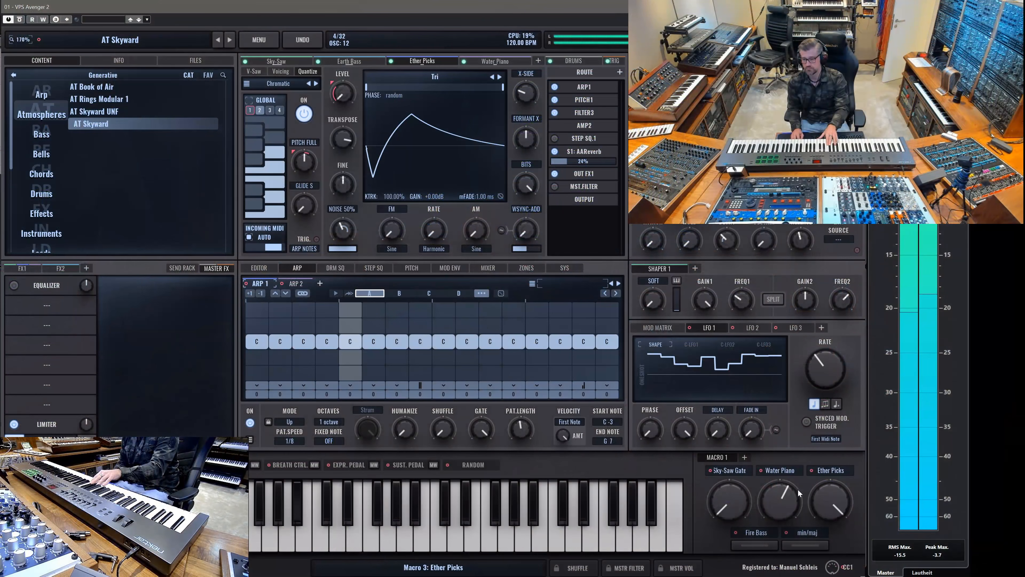
left_click_drag(821, 494, 826, 512)
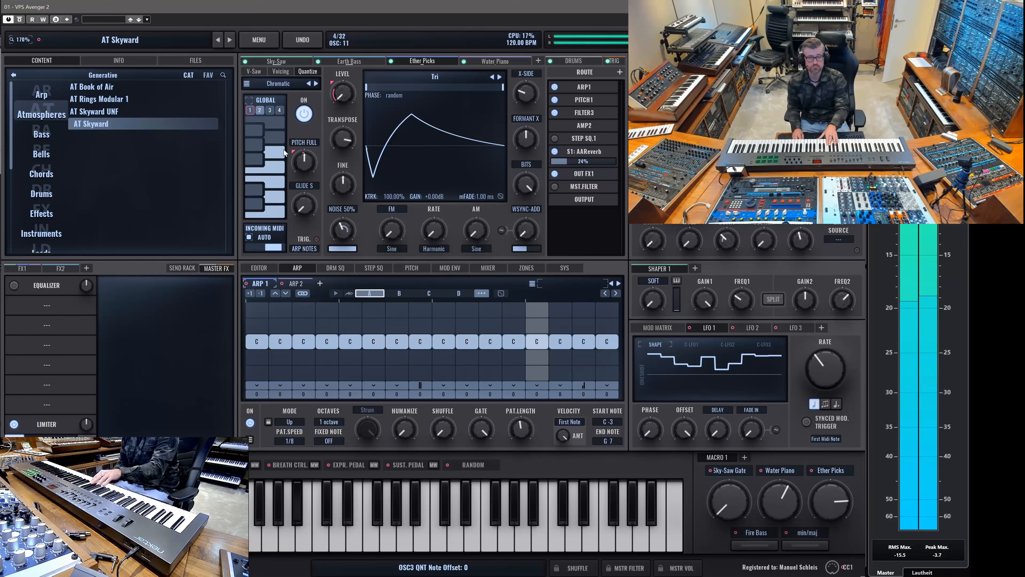
left_click(281, 63)
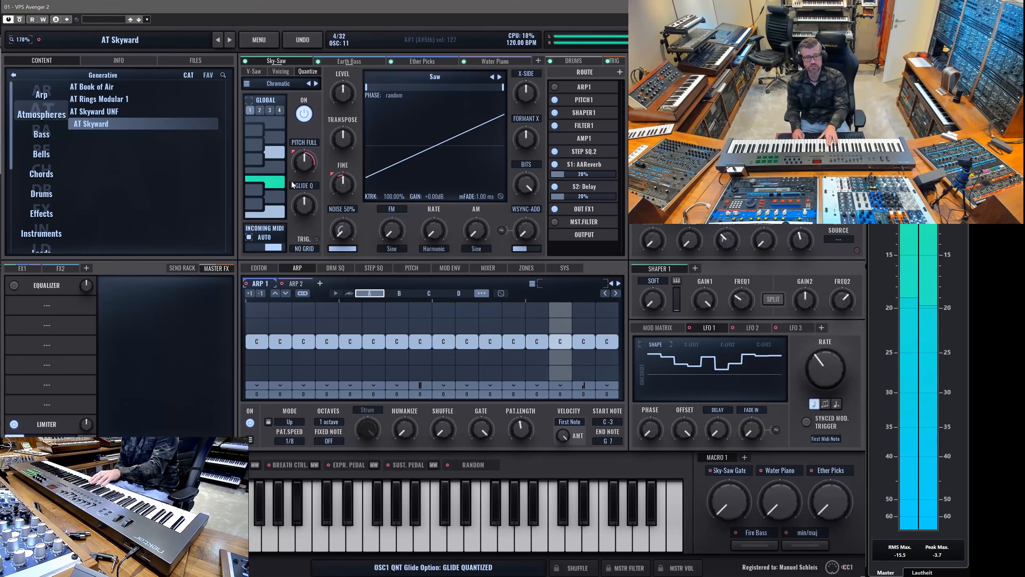
left_click(278, 181)
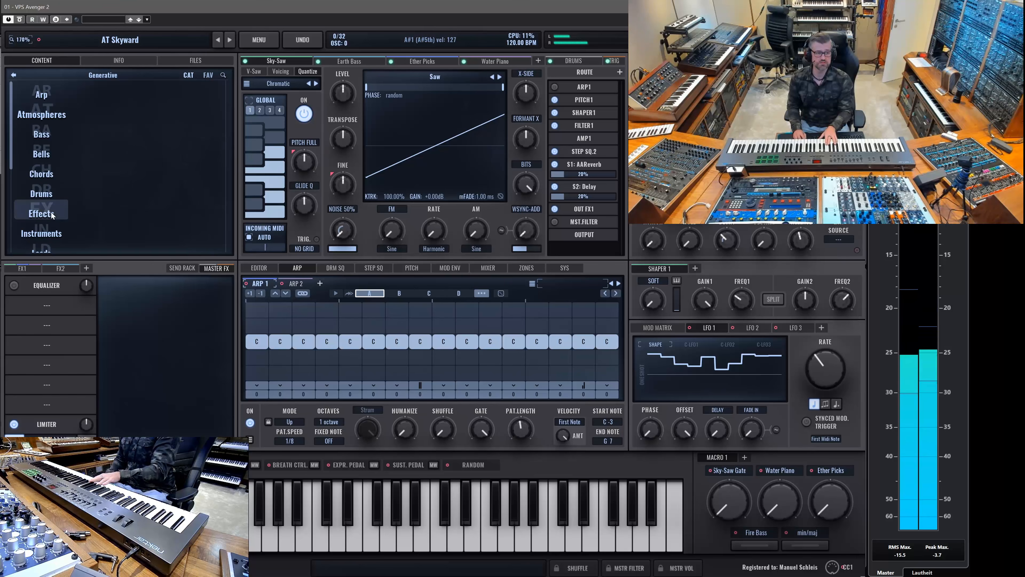
- Load the LD MelTech Leads (arp) preset from the Leads category
scroll(49, 233, "down", 2)
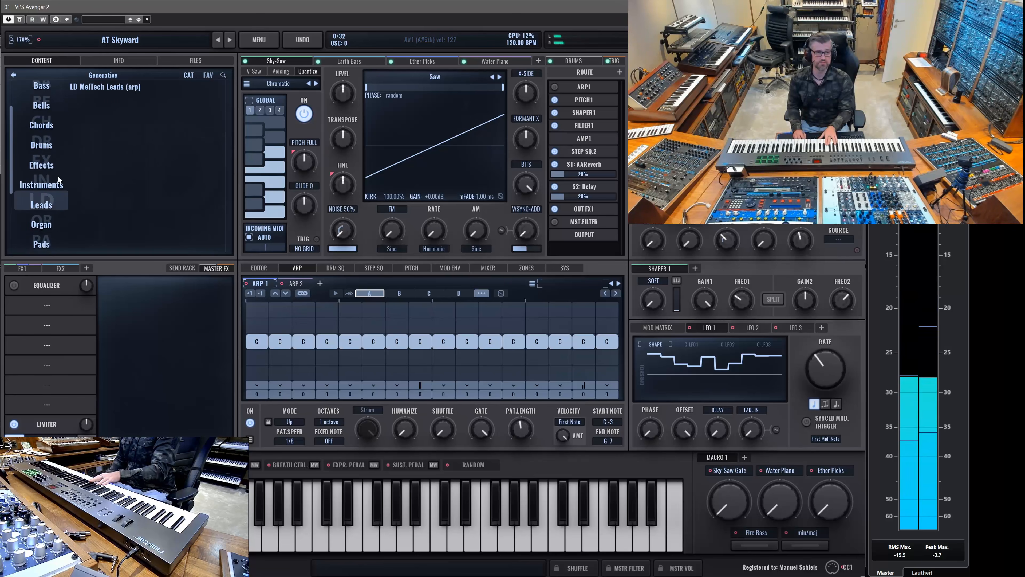
left_click(107, 90)
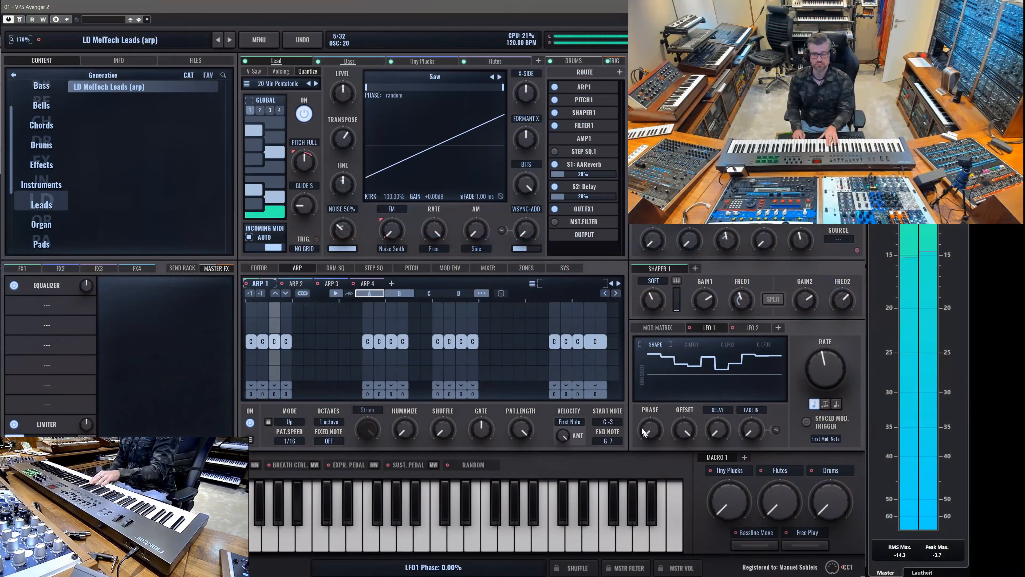
- Raise the Flutes and Tiny Plucks macros, set Drums to about 24%, and switch on Bassline Move
left_click_drag(779, 500, 789, 410)
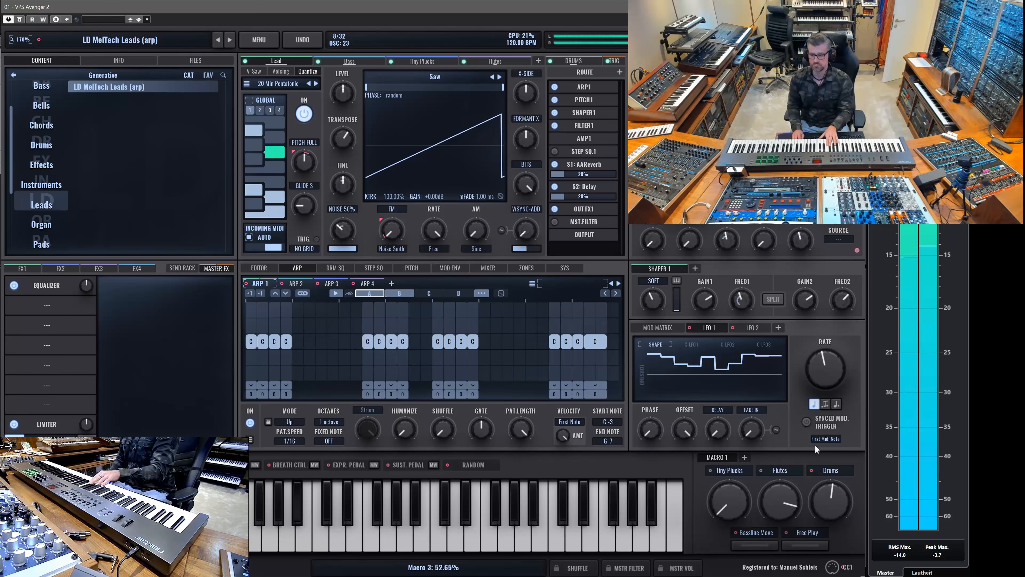
left_click_drag(817, 469, 815, 476)
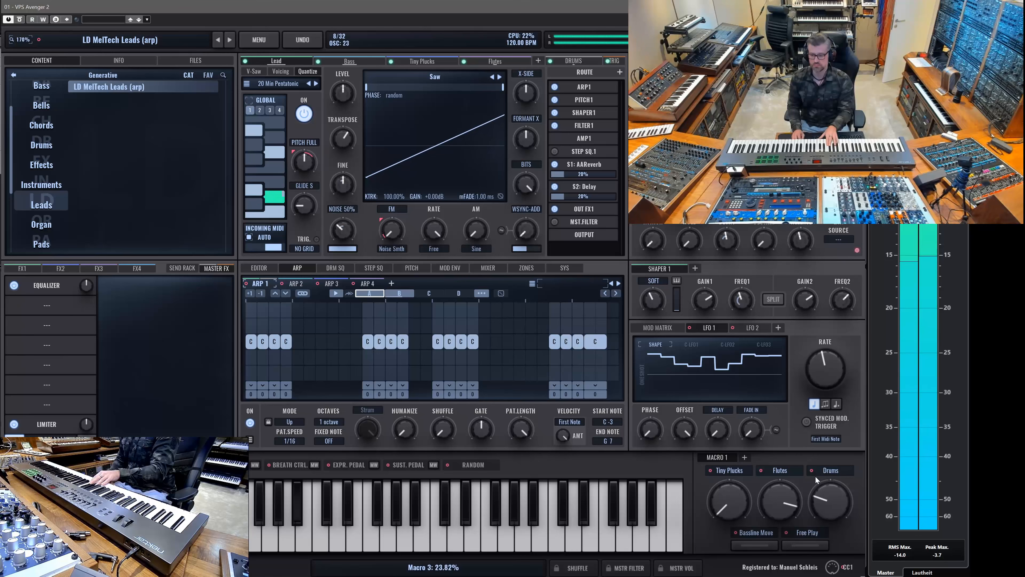
left_click_drag(725, 481, 720, 458)
left_click(761, 545)
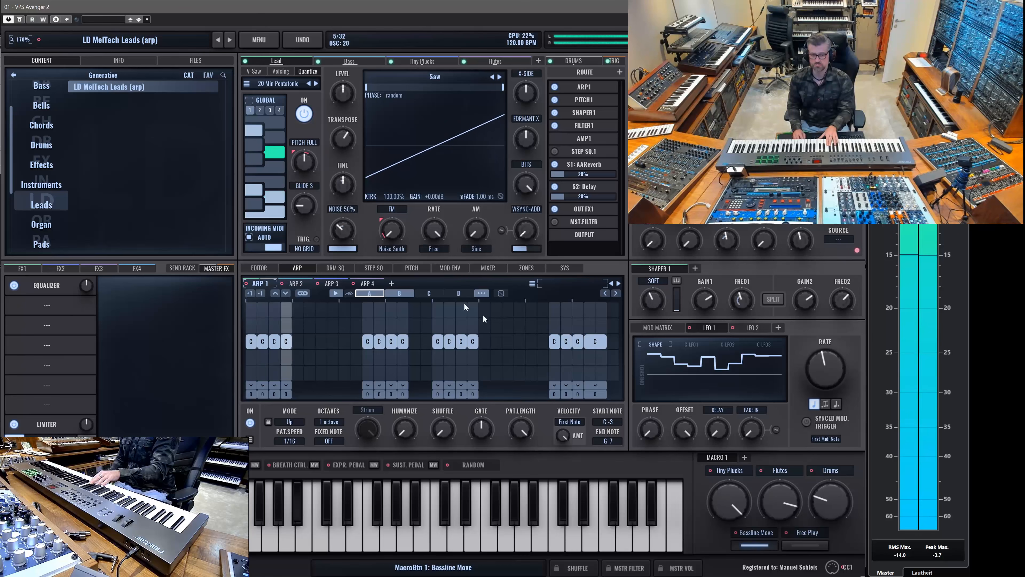
- Browse the remaining Generative categories and list the presets in Sequences
scroll(43, 201, "down", 4)
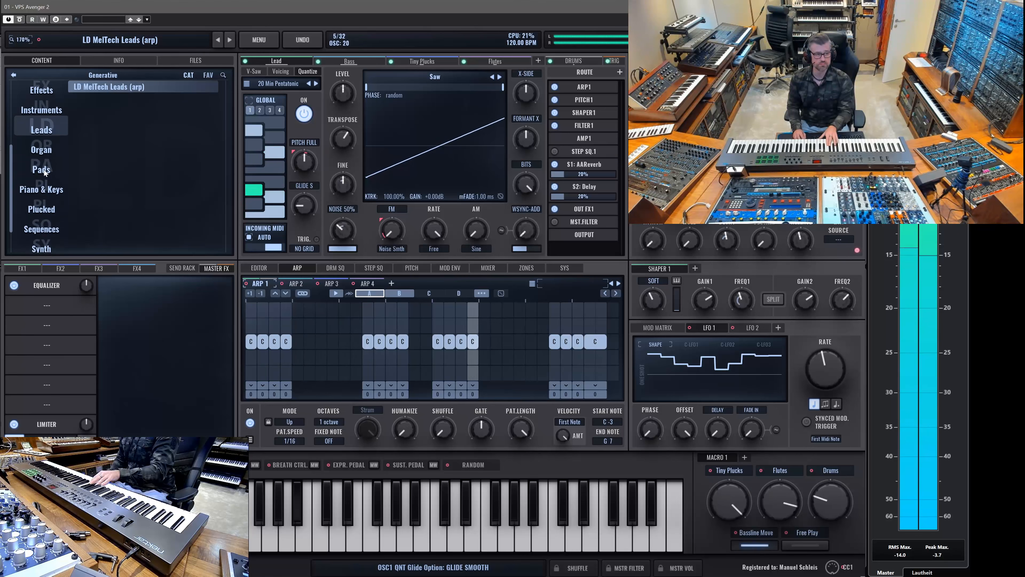
left_click(44, 221)
scroll(42, 179, "down", 2)
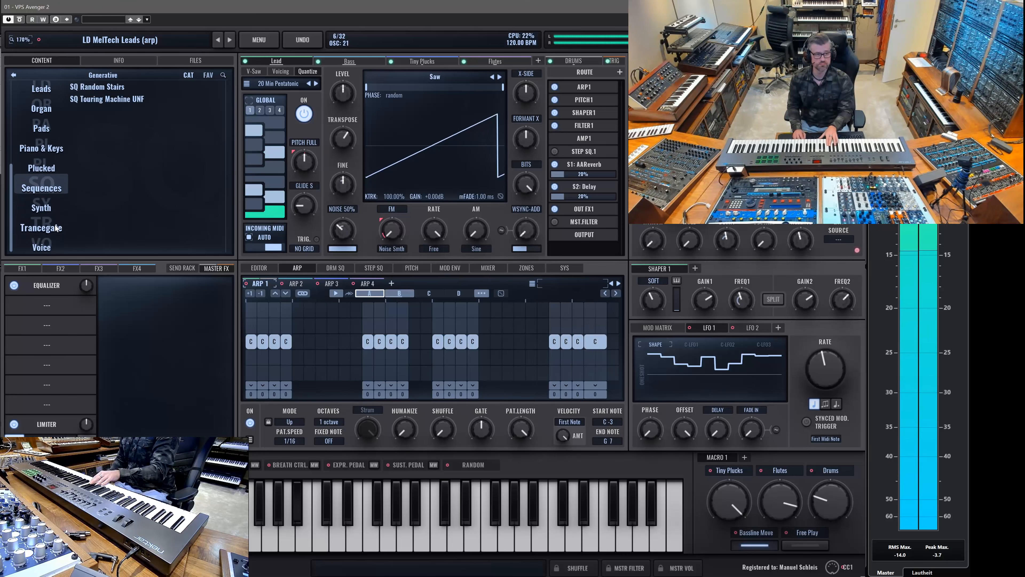
left_click(42, 248)
left_click(45, 191)
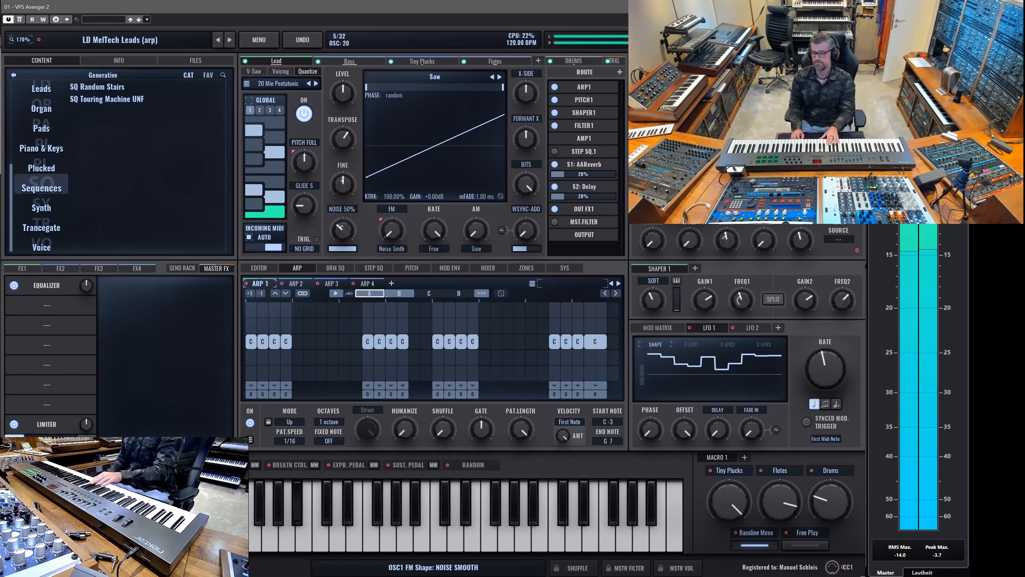
- Inspect the quantizer settings of the Tiny Plucks and Flutes oscillators
left_click(422, 61)
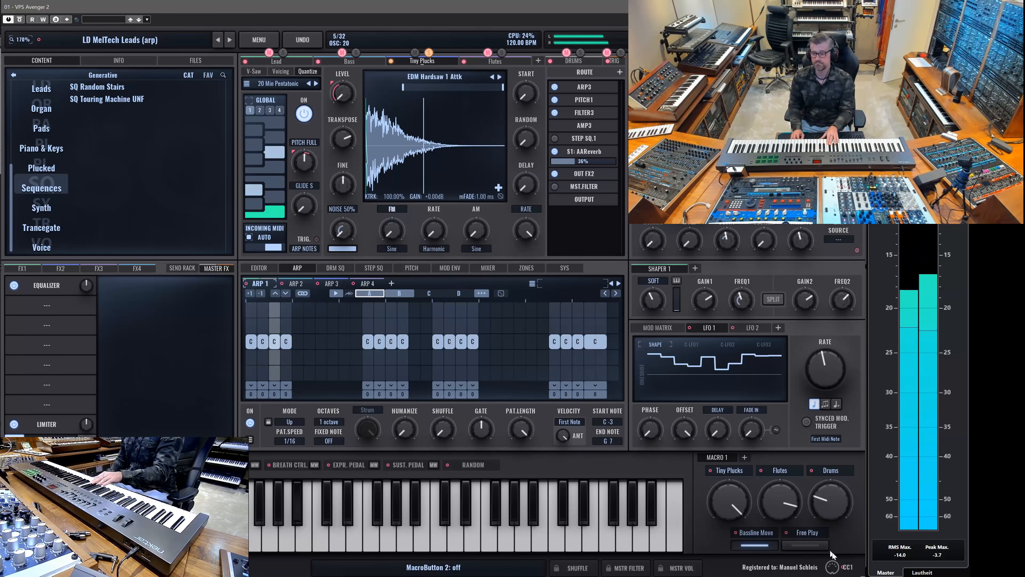
left_click(480, 62)
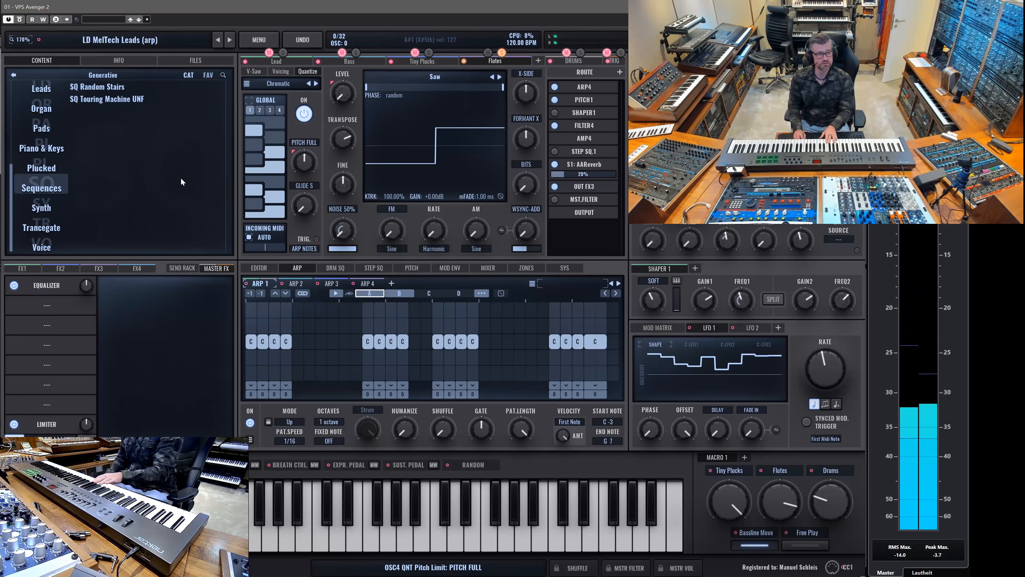
- Load the SQ Touring Machine UNF preset, raise its Bass Boost macro, and try The Cloud and Spectral Flt macros
left_click(122, 98)
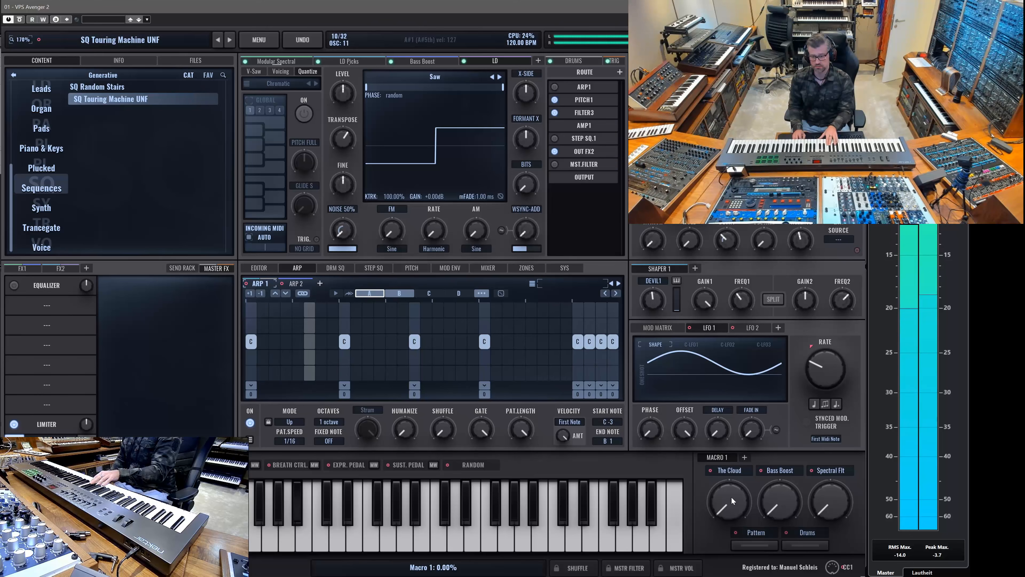
left_click_drag(779, 501, 784, 464)
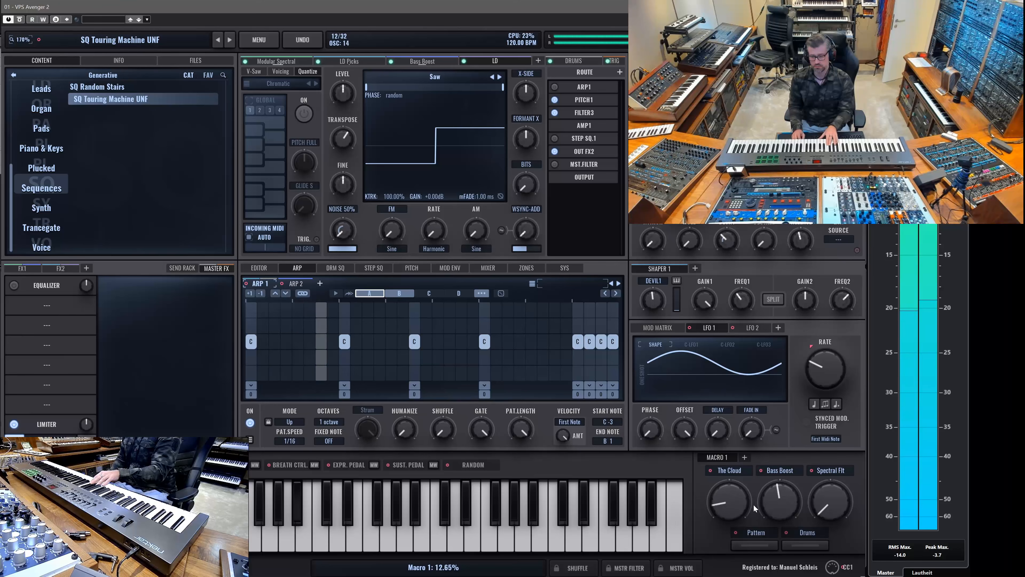
left_click_drag(755, 508, 755, 521)
mouse_move(831, 502)
left_mouse_down()
mouse_move(830, 416)
mouse_move(840, 515)
left_mouse_up()
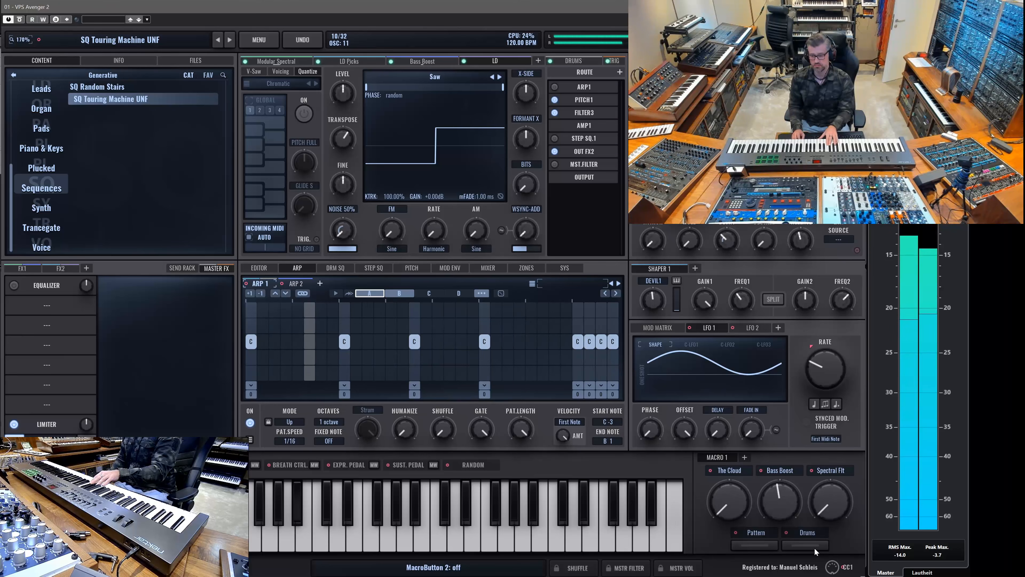
- Try the Drums macro button and switch on Pattern in SQ Touring Machine UNF
left_click(797, 546)
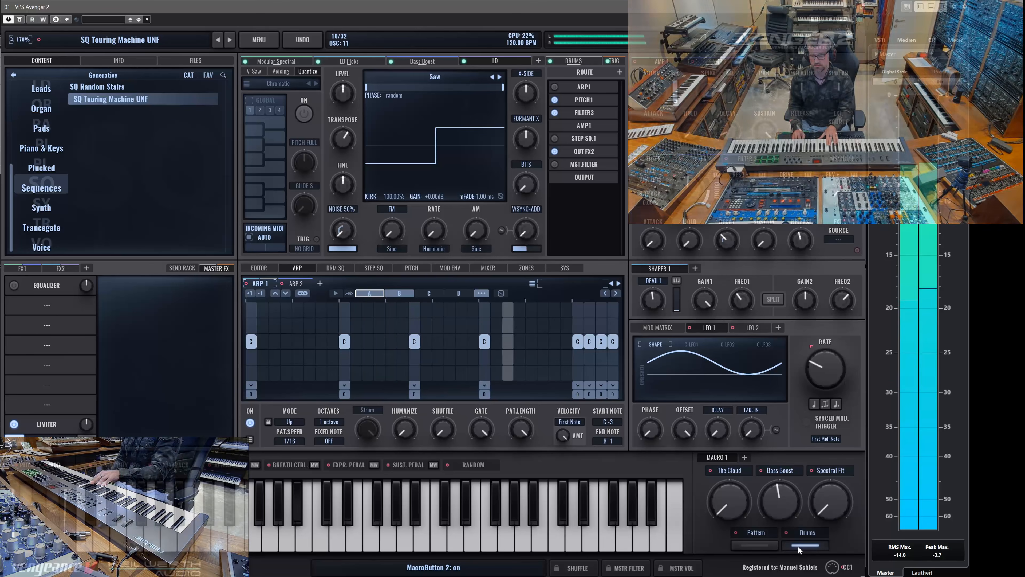
left_click(746, 541)
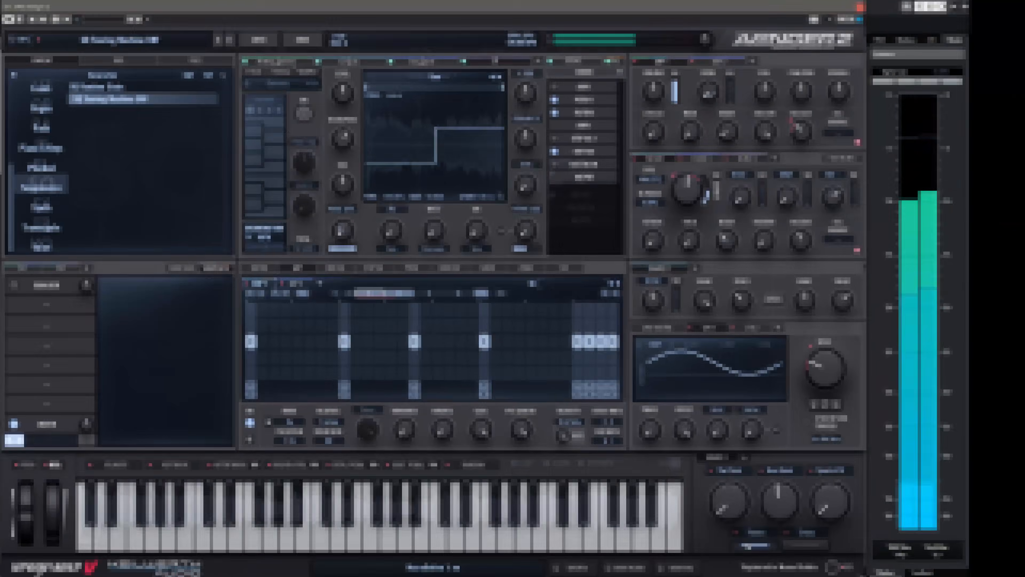